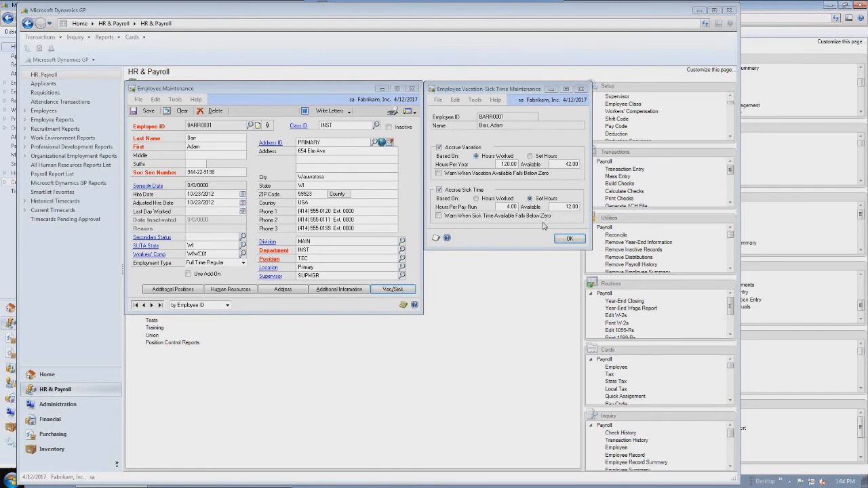
Review the employee's available vacation and sick hours and close the vacation and sick time record.
click(505, 92)
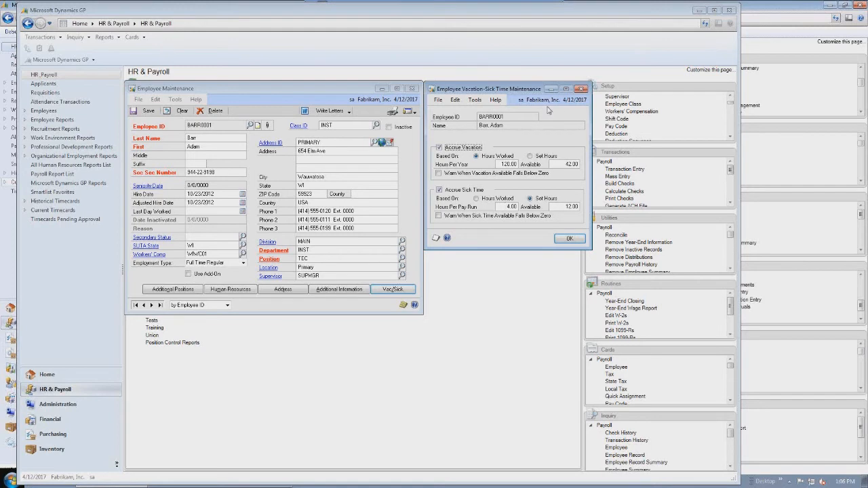
click(558, 165)
click(562, 207)
click(582, 89)
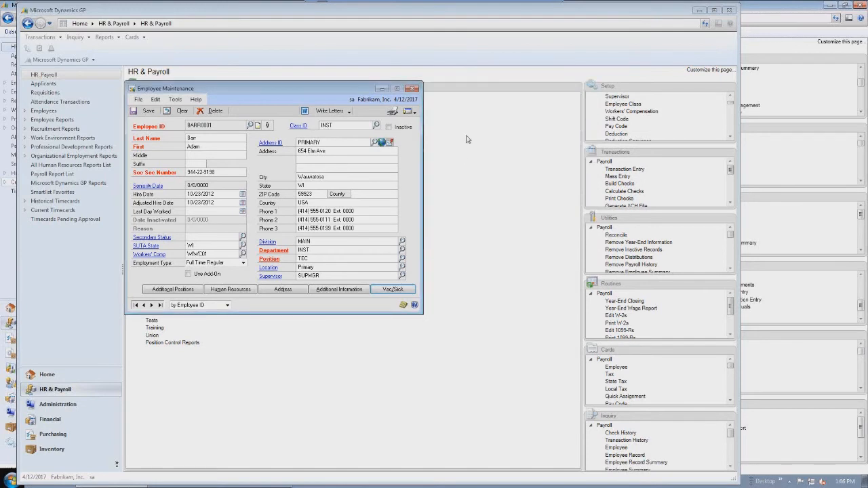
Open the employee's payroll pay codes and check the vacation and sick time accrual settings on the HOUR code.
click(414, 112)
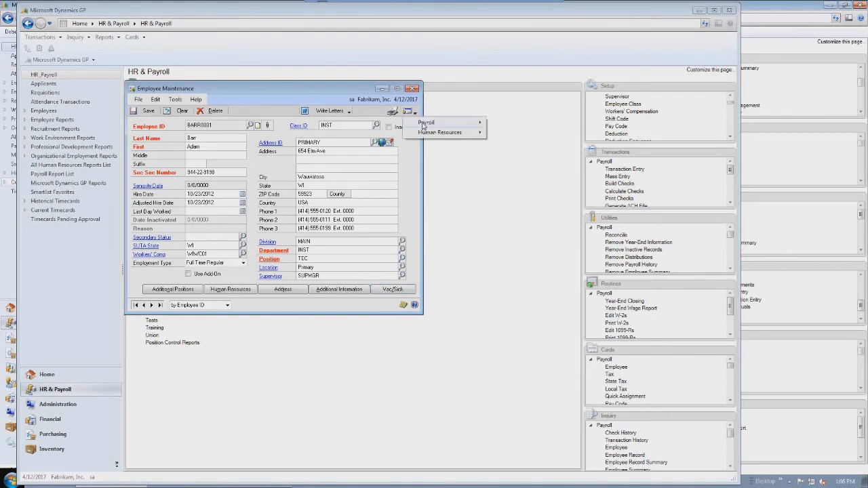
mouse_move(421, 122)
click(515, 166)
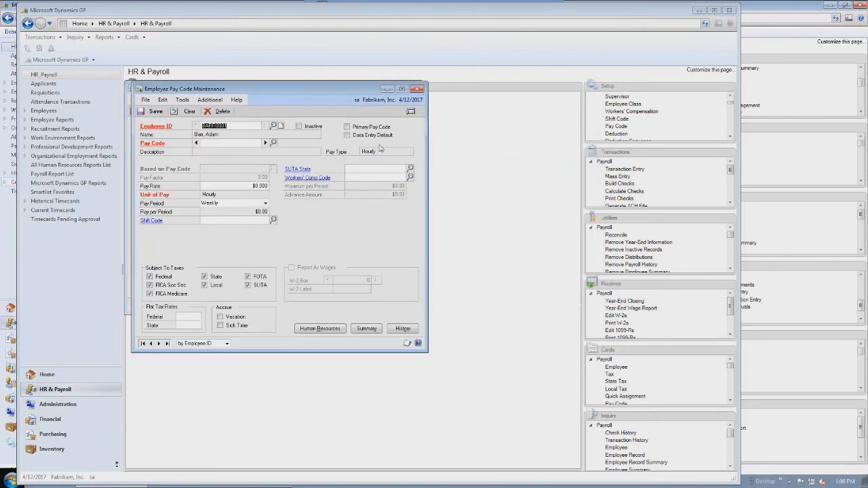
click(265, 143)
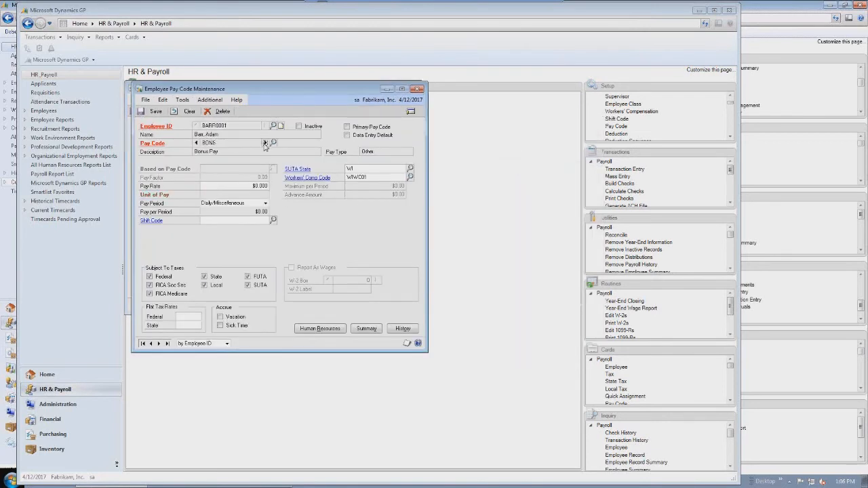
click(265, 143)
click(265, 144)
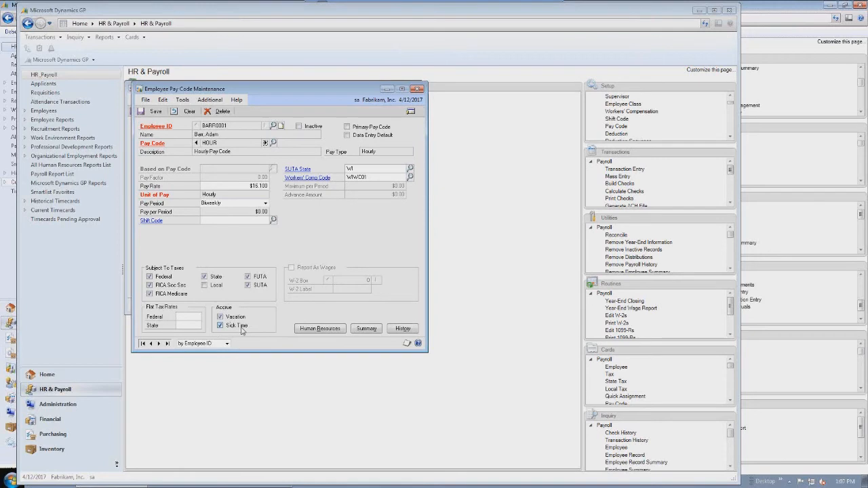
Check the accrual settings on the employee's holiday and remaining pay codes, and close the pay code and employee records.
click(196, 143)
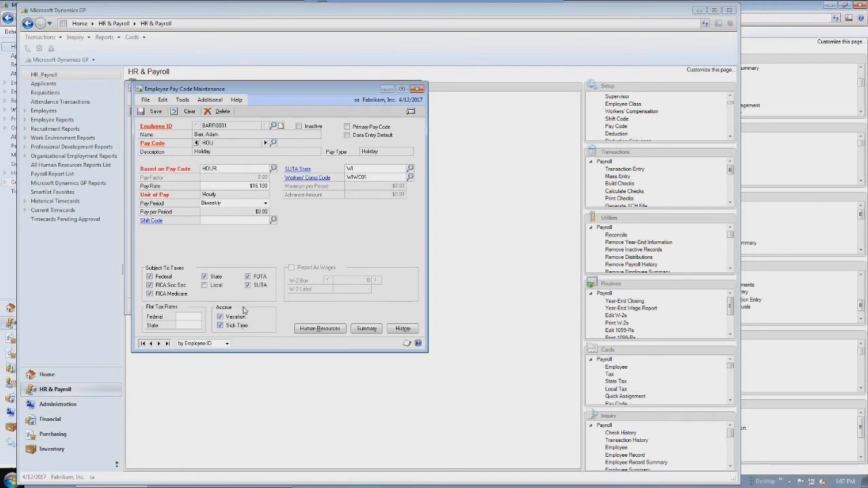
click(265, 143)
click(265, 144)
click(265, 143)
click(266, 143)
click(418, 89)
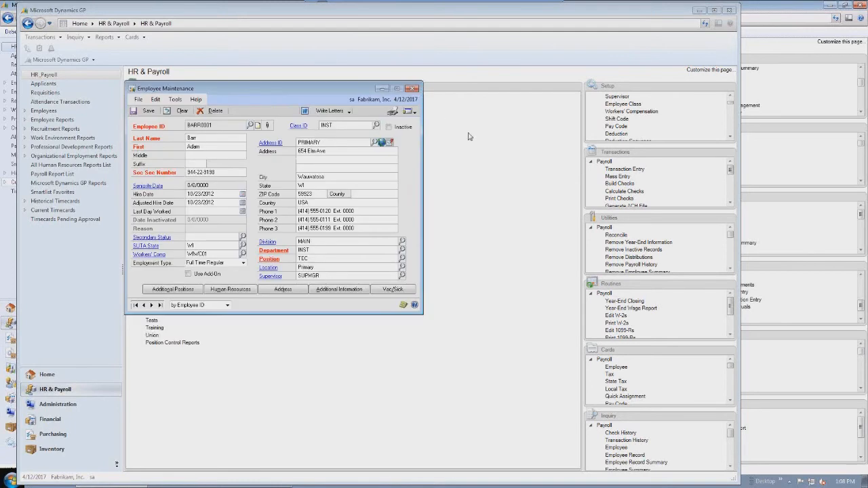
click(411, 89)
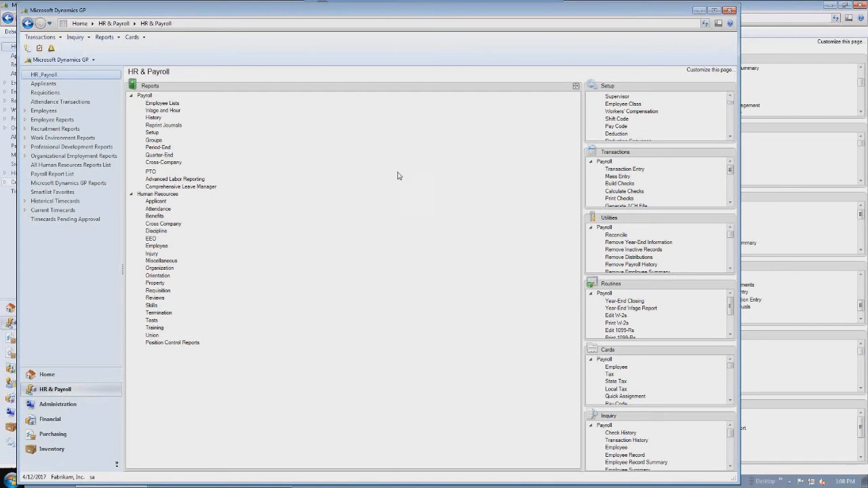
Look for the Vac/Sick Time Accrual Register among the payroll posting journals available for reprint, and close the window.
click(168, 128)
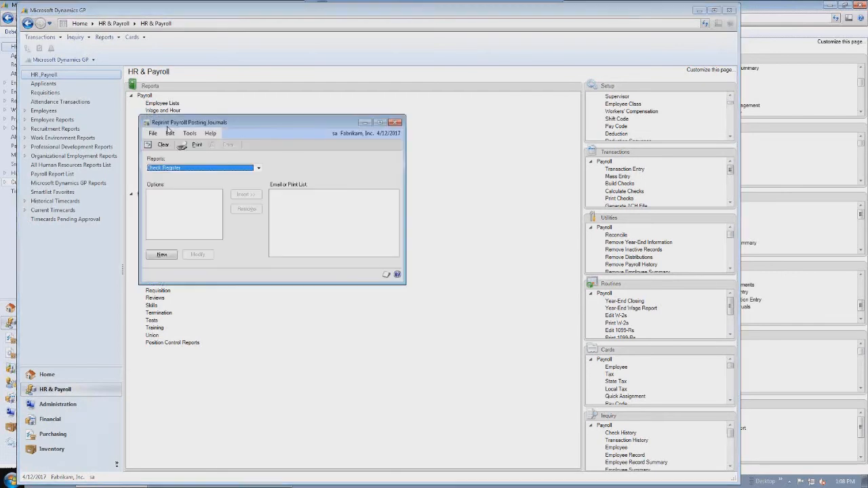
click(260, 169)
scroll(259, 215, down, 3)
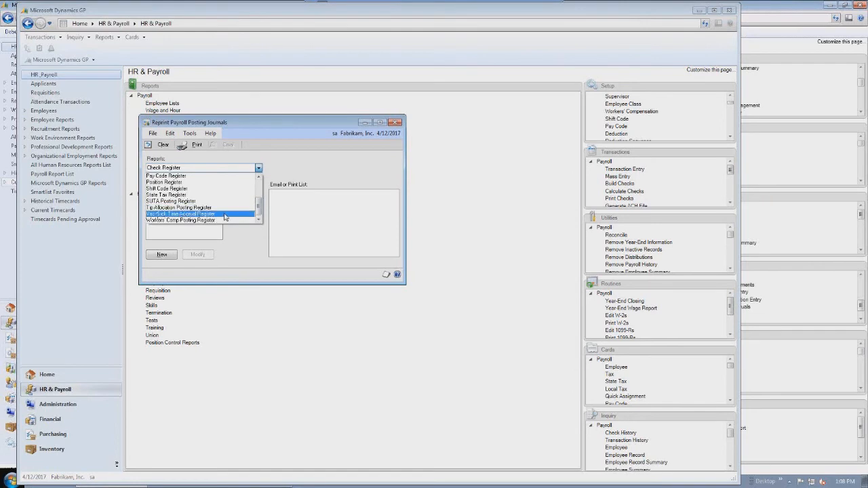
click(259, 168)
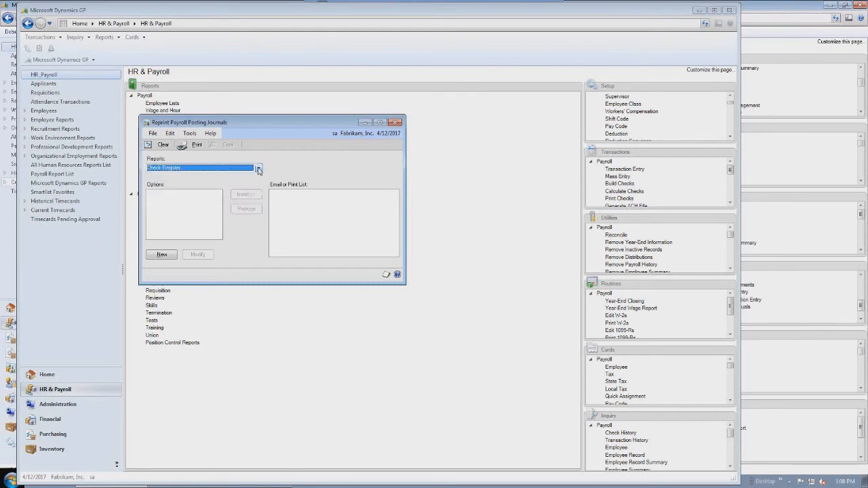
click(396, 122)
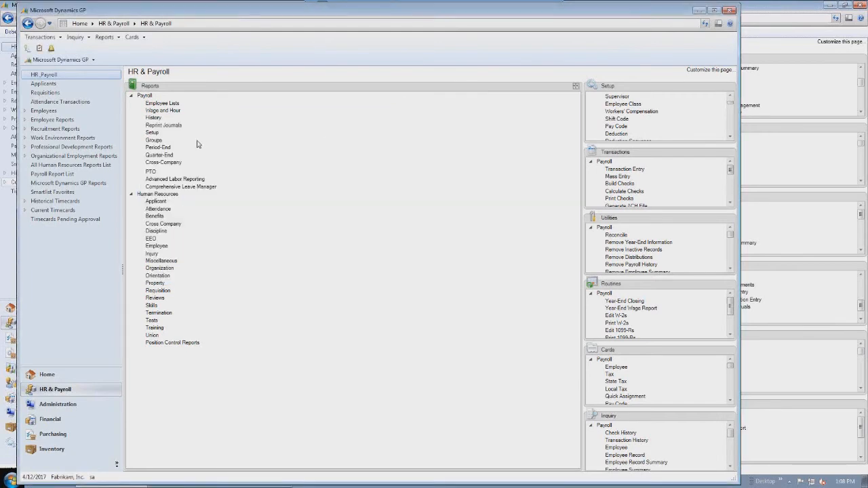
Look for the Vacation/Sick Time List among the payroll employee list reports, and close the window.
click(162, 103)
click(258, 168)
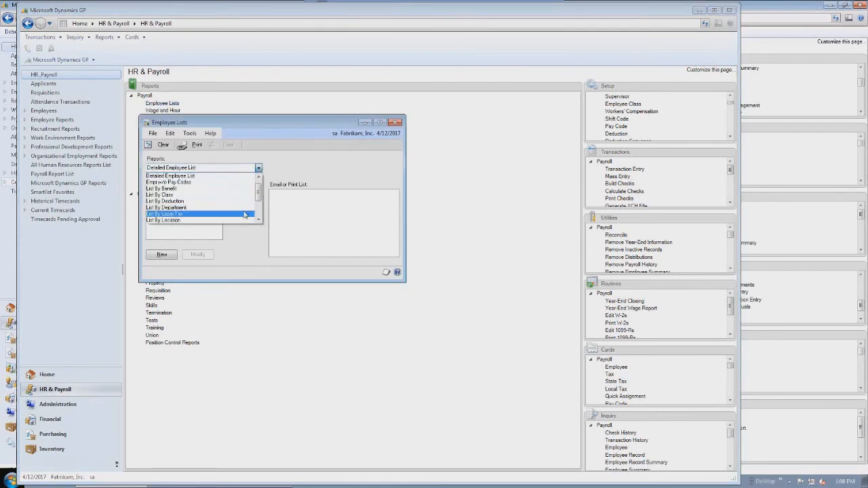
click(259, 217)
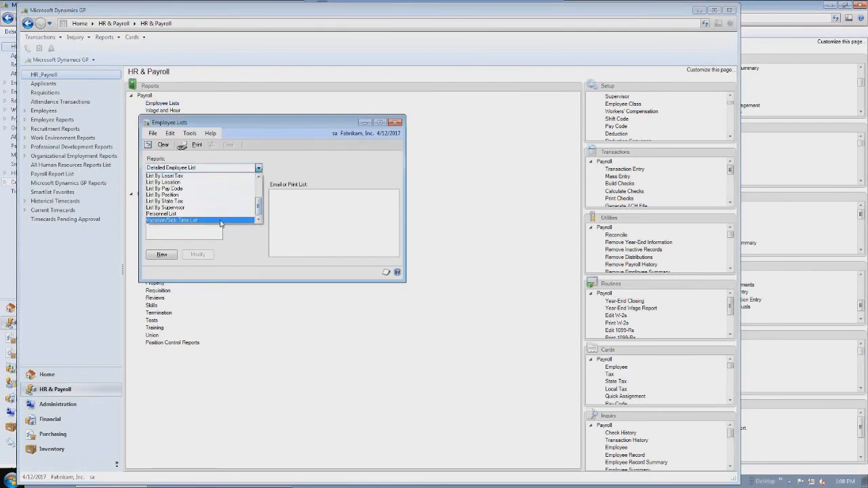
click(292, 126)
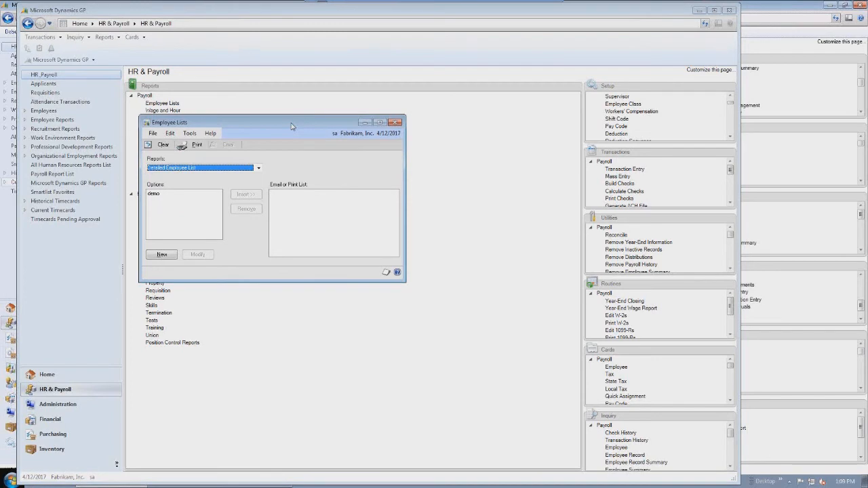
click(396, 124)
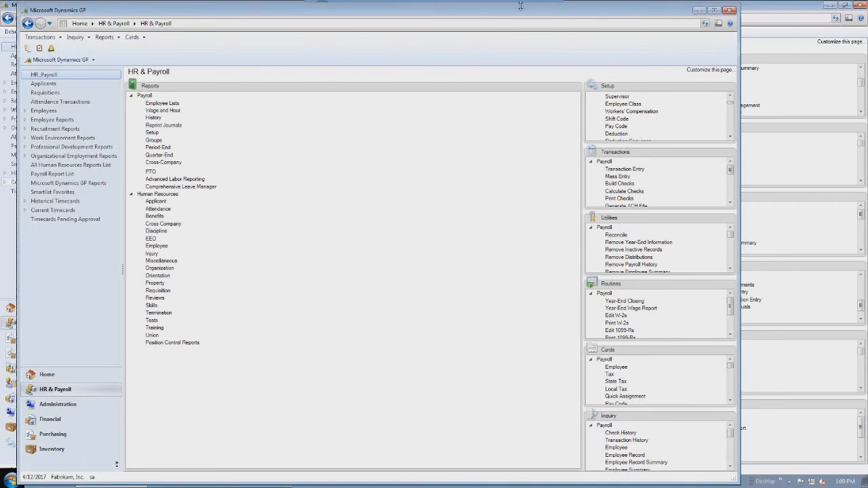
In the other Dynamics GP session, open the Human Resources Accrual Setup and examine the Accrue By options, keeping Pay Period.
drag(522, 12, 517, 13)
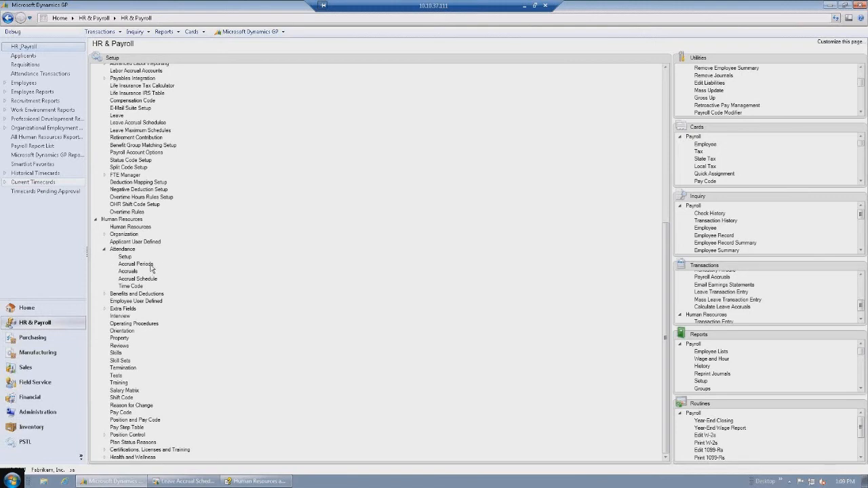
click(127, 272)
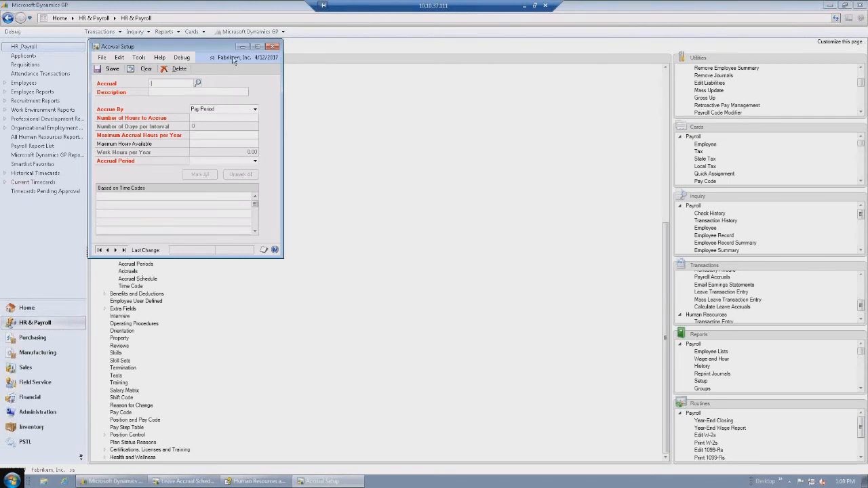
click(255, 110)
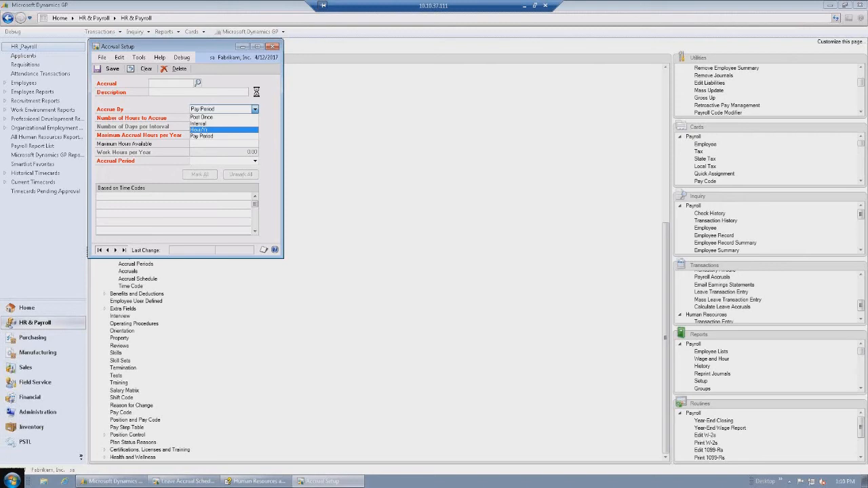
click(222, 136)
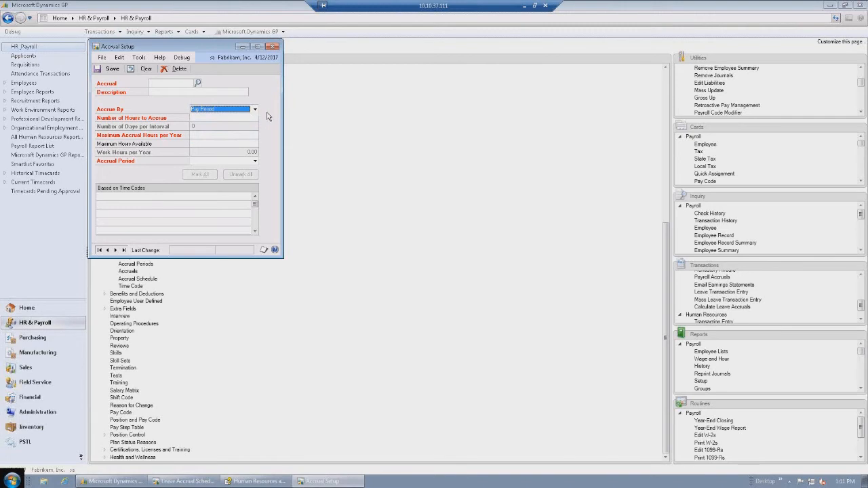
Load the VAC1 accrual, review its hours to accrue and yearly maximum, and clear the form.
click(197, 84)
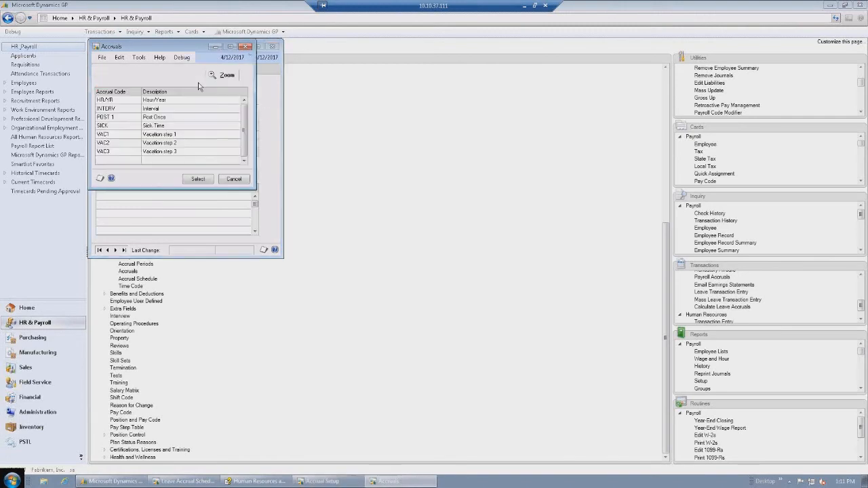
click(133, 133)
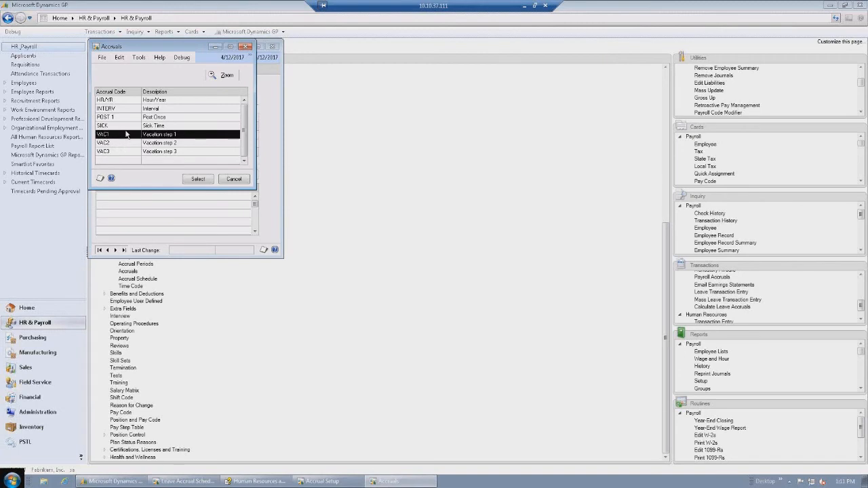
double_click(125, 135)
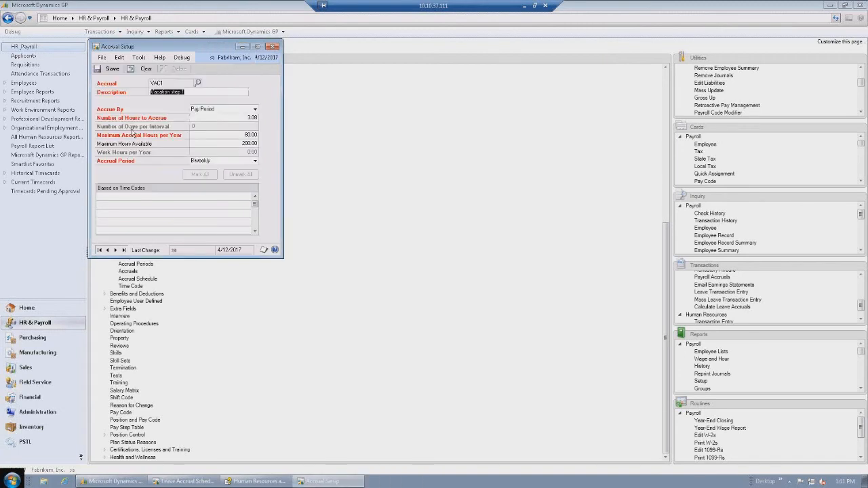
click(240, 135)
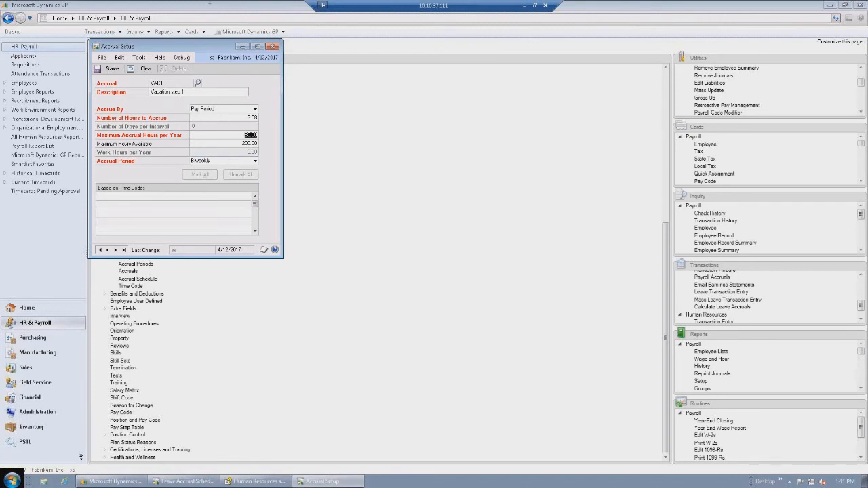
click(244, 118)
click(144, 69)
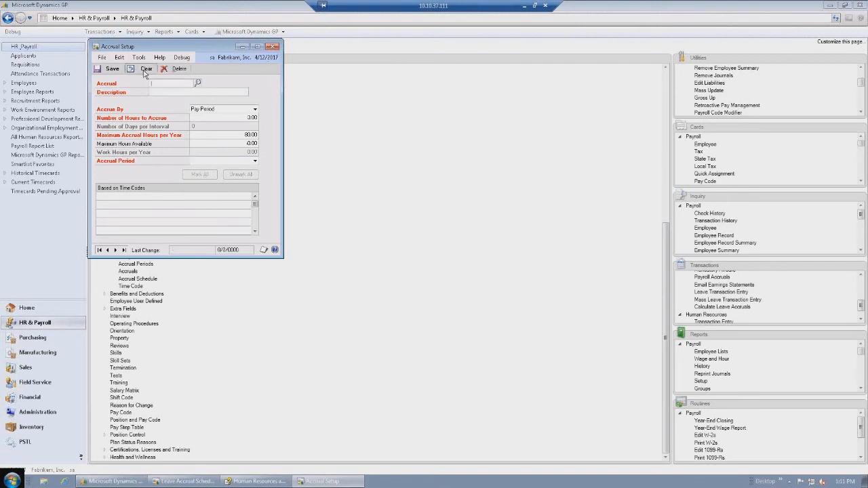
Load the INTERV accrual, review its days per interval, hours to accrue and maximum hours, and clear the form.
click(198, 83)
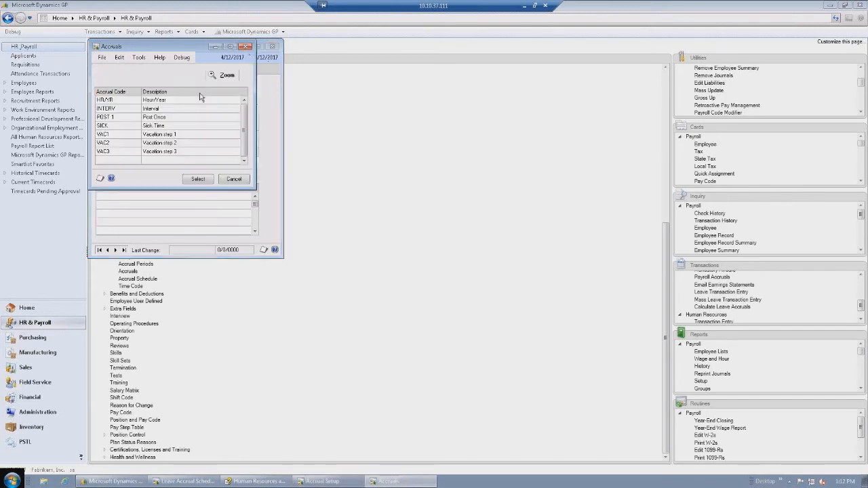
click(168, 110)
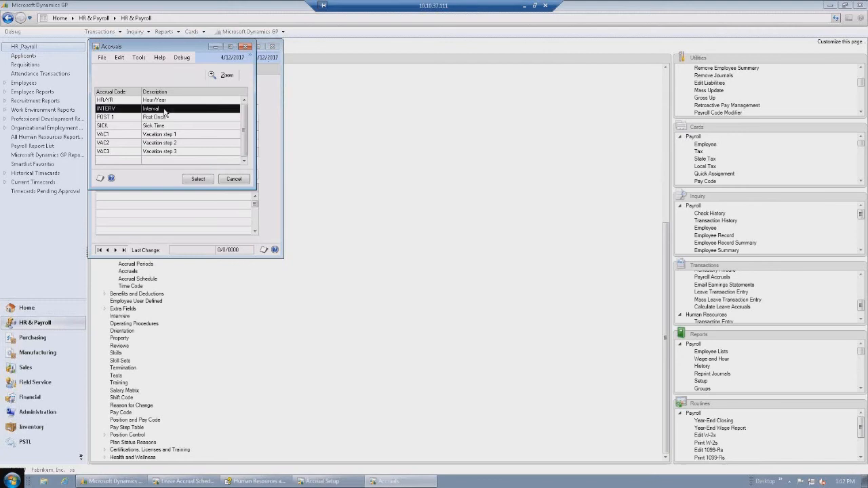
click(194, 179)
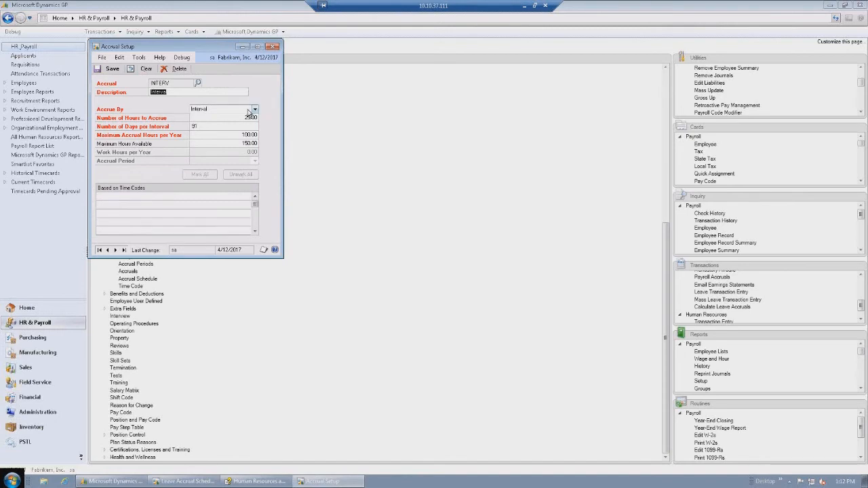
click(207, 127)
click(238, 135)
click(247, 117)
click(241, 135)
key(Tab)
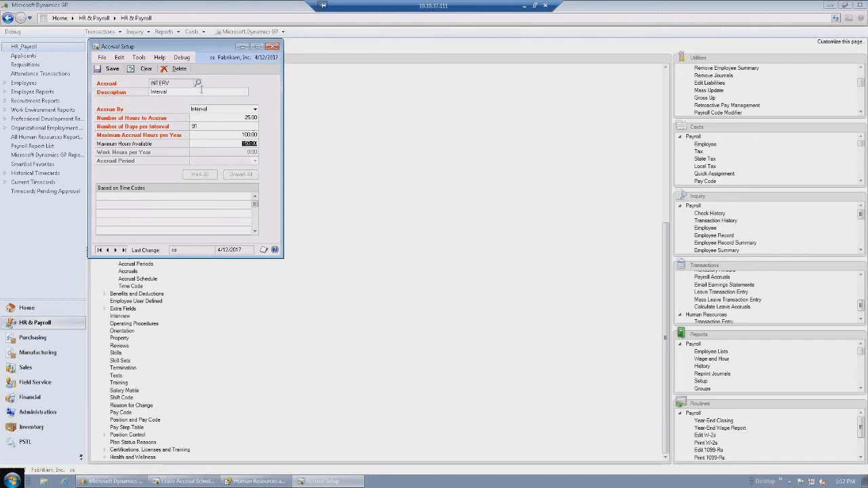
click(142, 68)
Load the POST 1 accrual and review its hours to accrue, yearly maximum and maximum hours available.
click(198, 83)
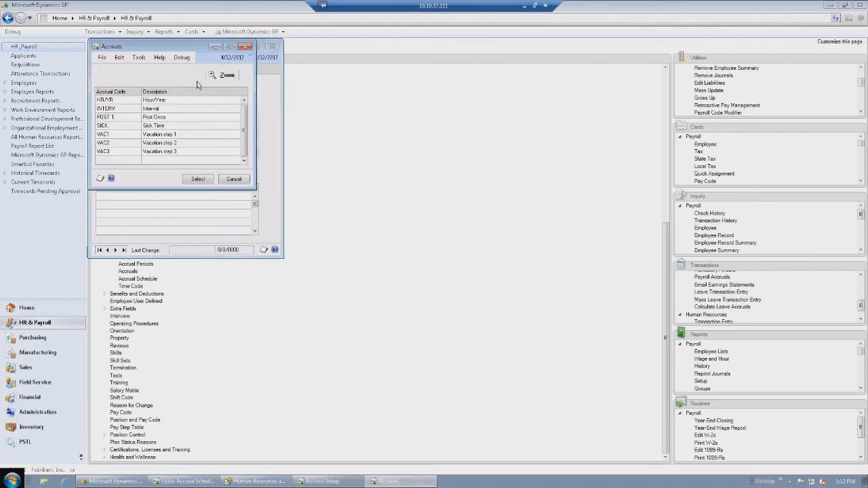
click(178, 119)
click(195, 179)
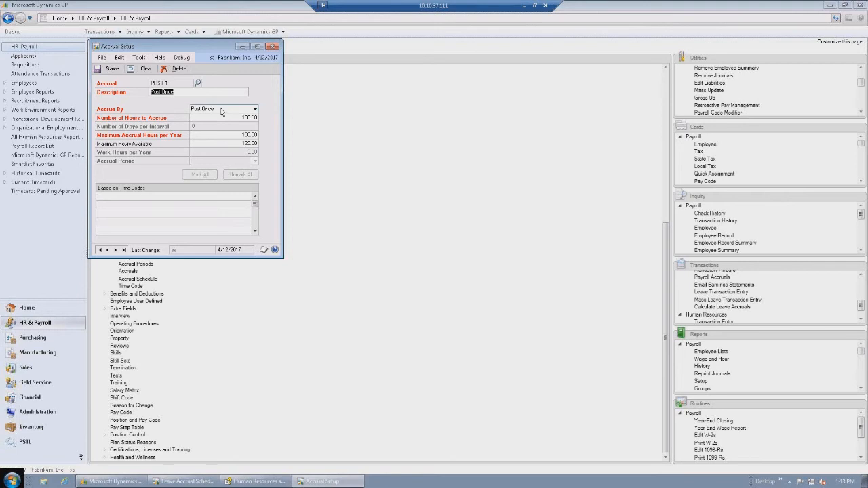
click(234, 135)
click(236, 118)
click(236, 143)
Load the HR/YR accrual code to view its Hour/Year accrual setup.
click(198, 83)
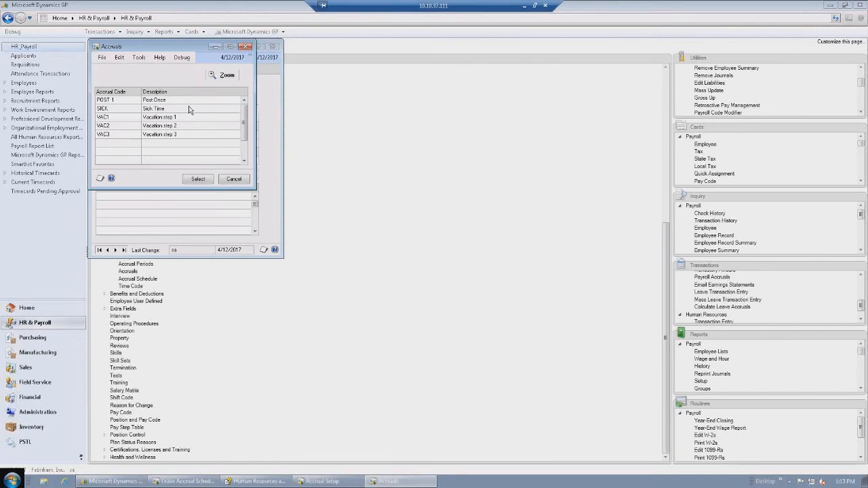
click(244, 100)
click(244, 100)
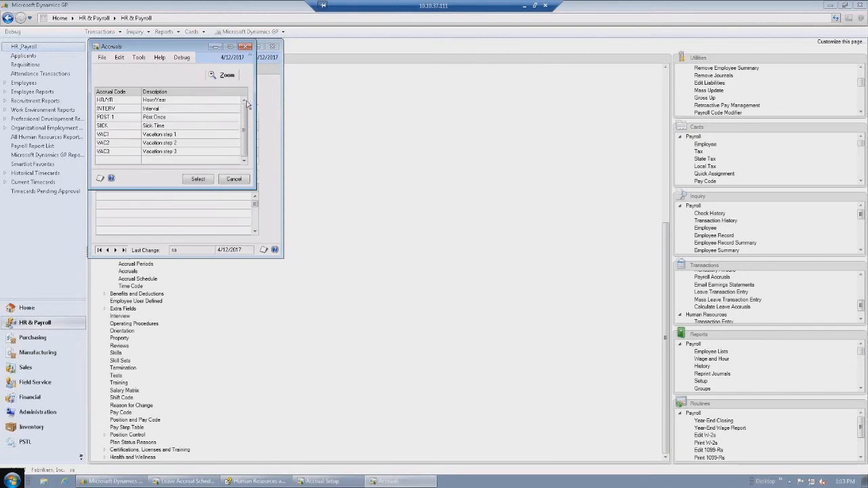
double_click(169, 103)
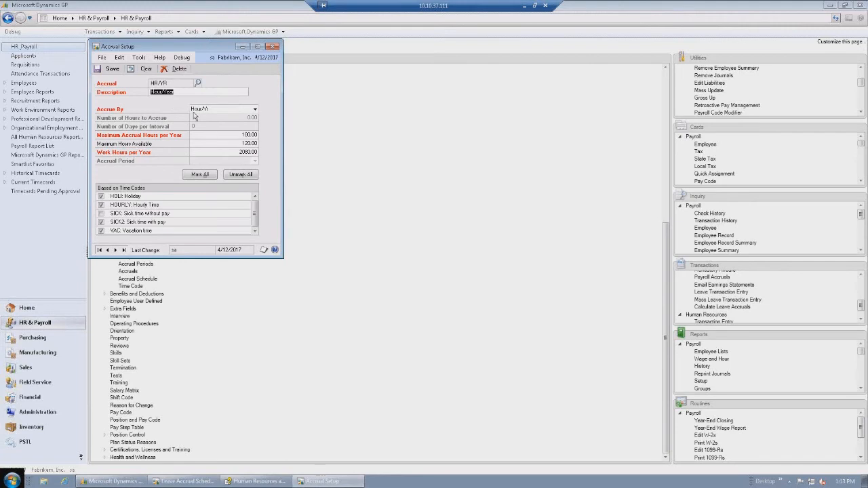
Review the HR/YR accrual's yearly accrual maximum, maximum hours available and work hours per year, and close Accrual Setup.
click(232, 134)
click(233, 143)
click(233, 150)
click(273, 46)
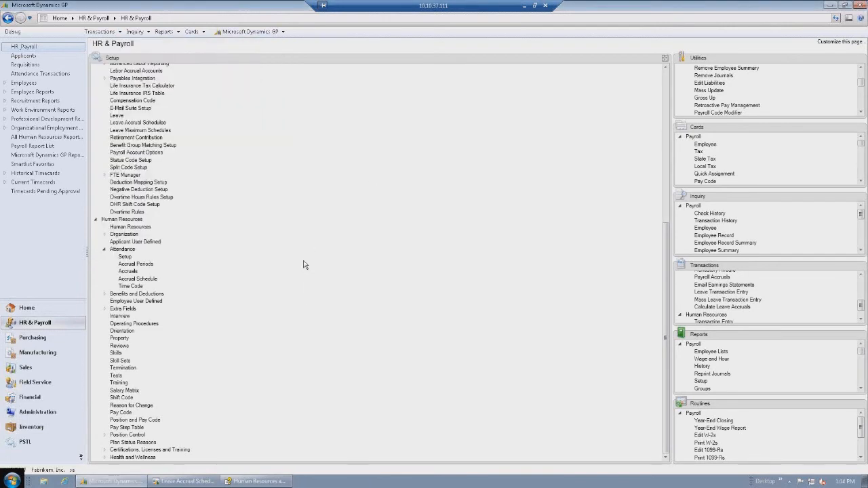
Load the VACHR schedule in the Human Resources Accrual Schedule Setup, review its seniority steps VAC1, VAC2 and VAC3, and close it.
click(139, 278)
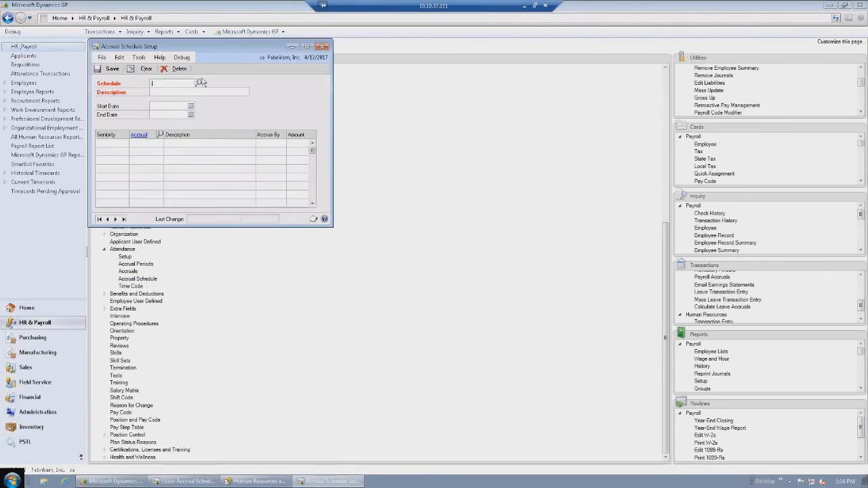
click(199, 82)
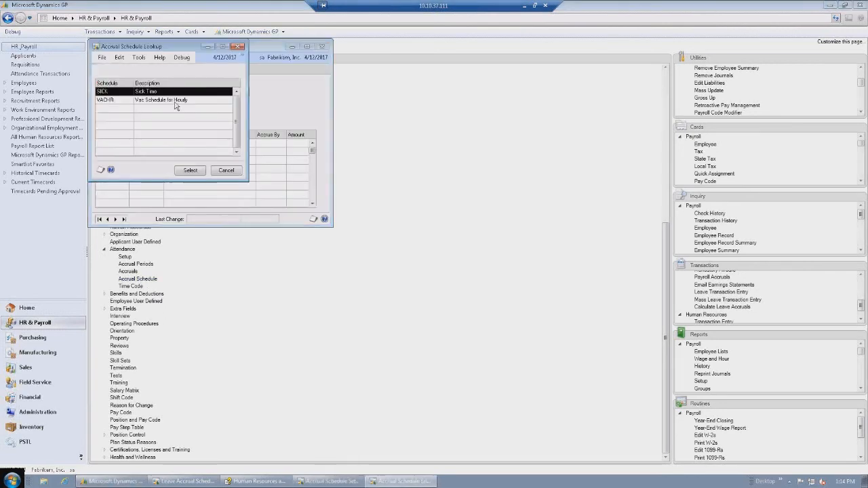
double_click(118, 100)
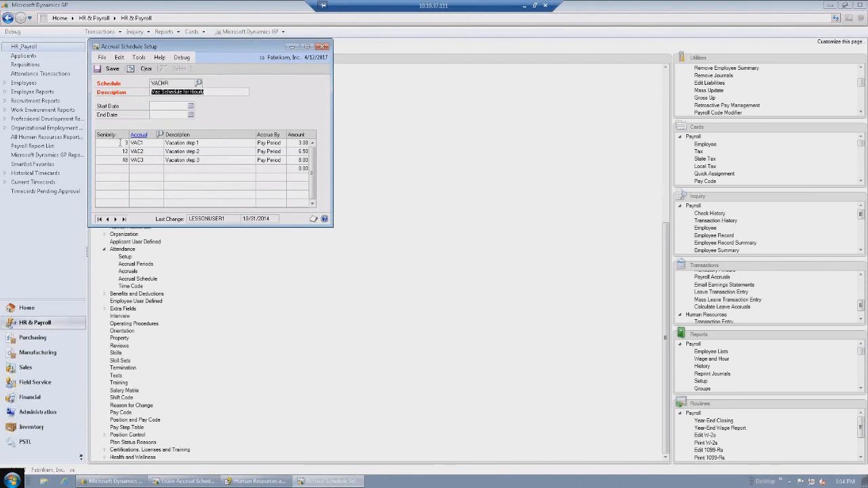
click(125, 143)
click(150, 144)
click(150, 151)
click(153, 161)
click(120, 143)
click(124, 161)
click(323, 47)
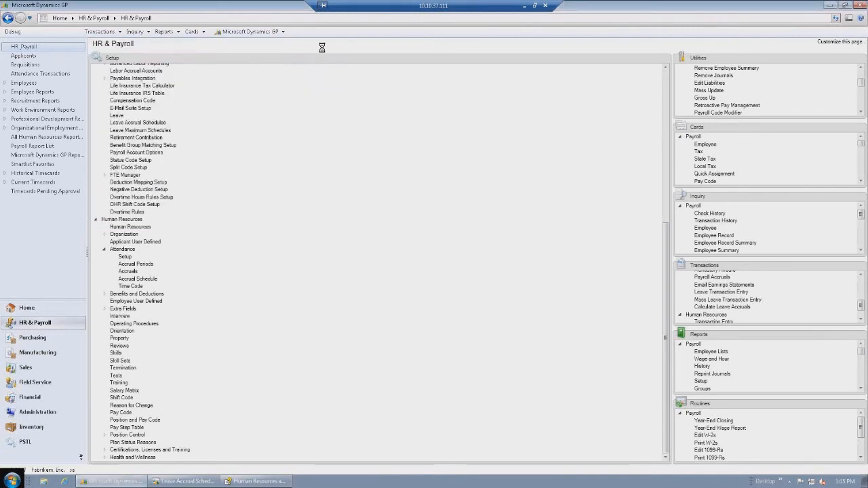
Load the VAC time code in Time Code Setup, review its default accrual schedule, and close the window.
click(130, 286)
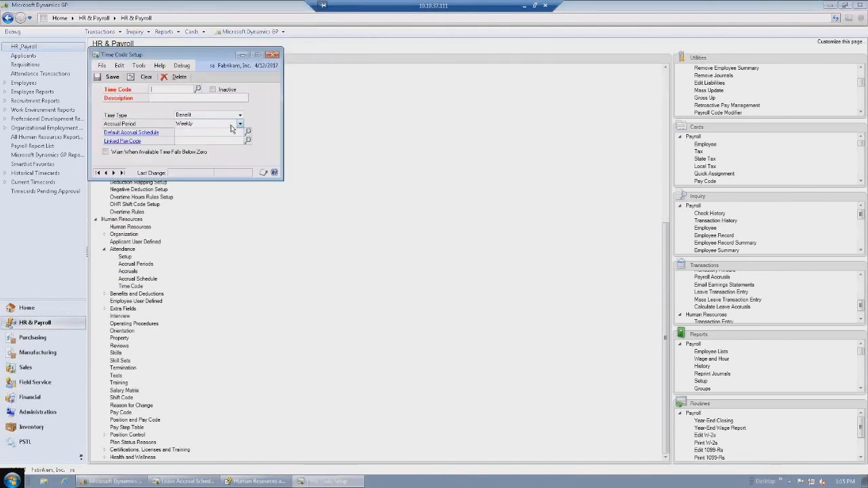
click(198, 90)
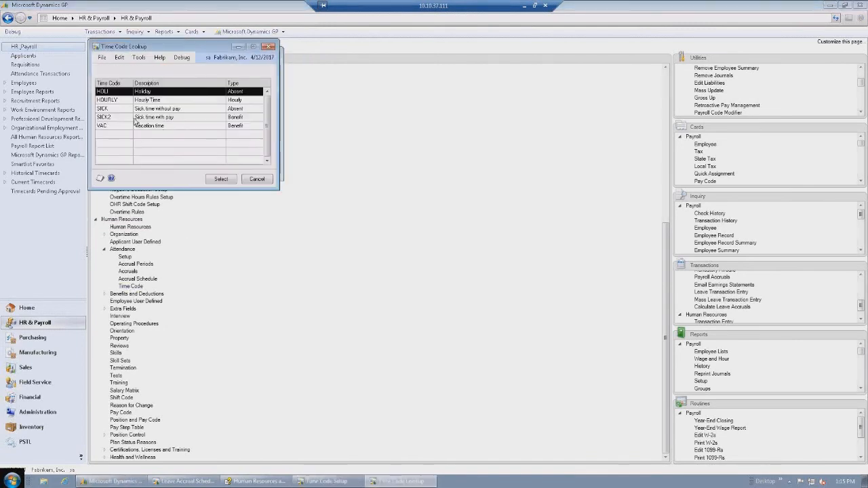
double_click(116, 127)
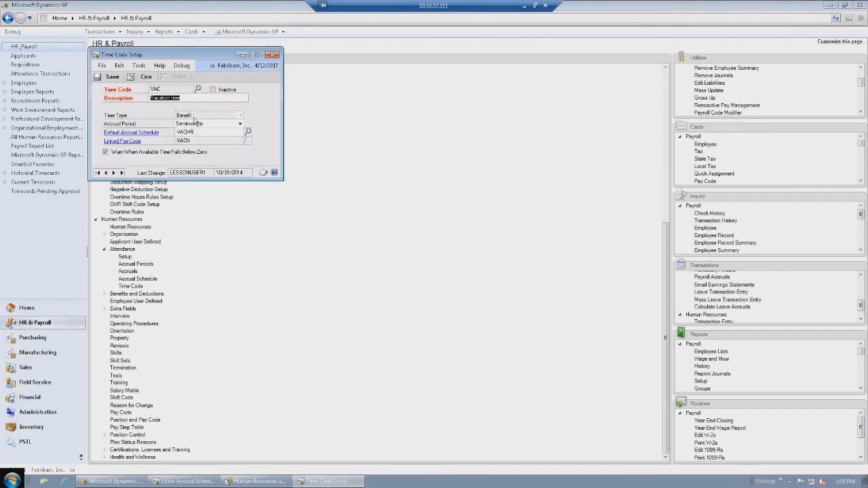
click(199, 132)
click(273, 55)
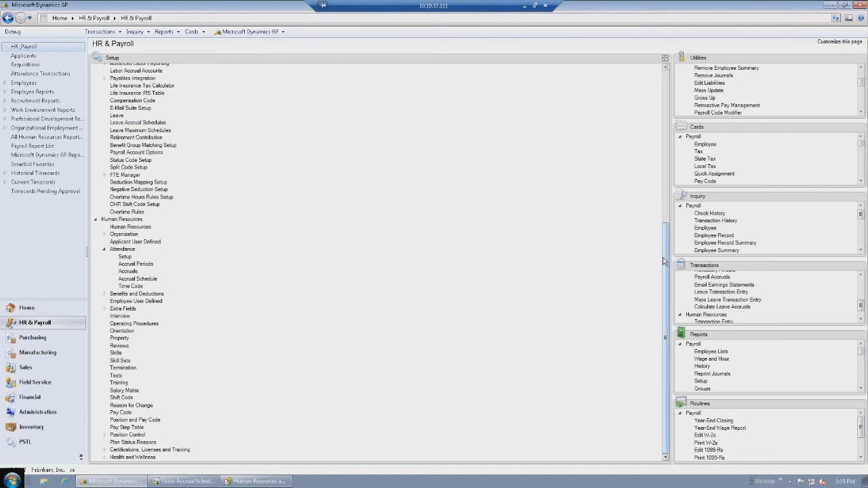
Open Employee Attendance Maintenance under the Human Resources cards and load an employee whose ID starts with B.
drag(666, 262, 665, 127)
drag(740, 130, 342, 141)
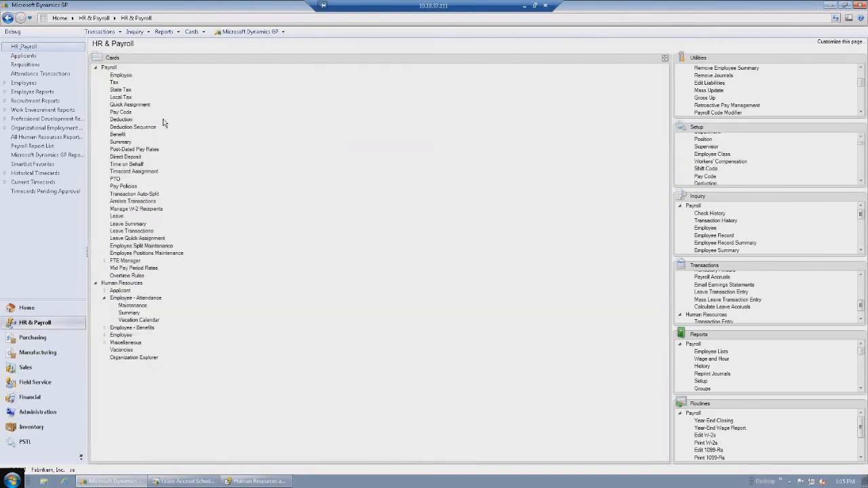
click(130, 305)
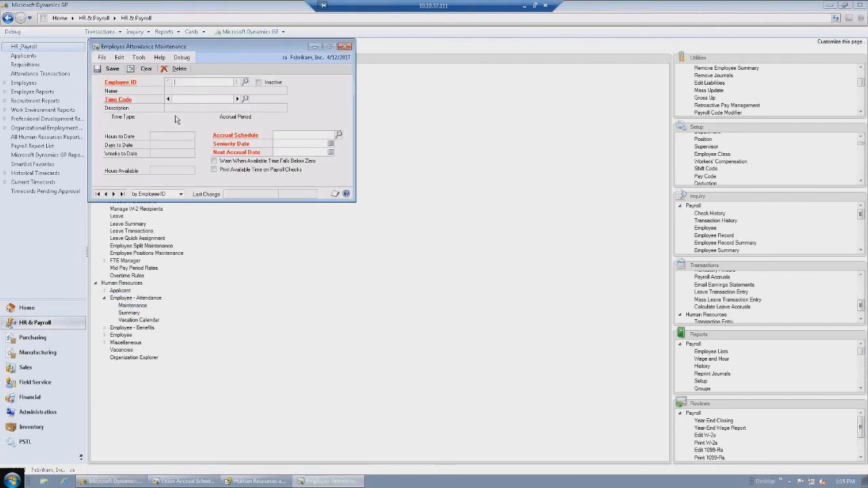
text(B)
click(194, 90)
key(Tab)
Advance through the employee's time codes to SICK2, review its hours and accrual schedule, and close the record.
click(238, 99)
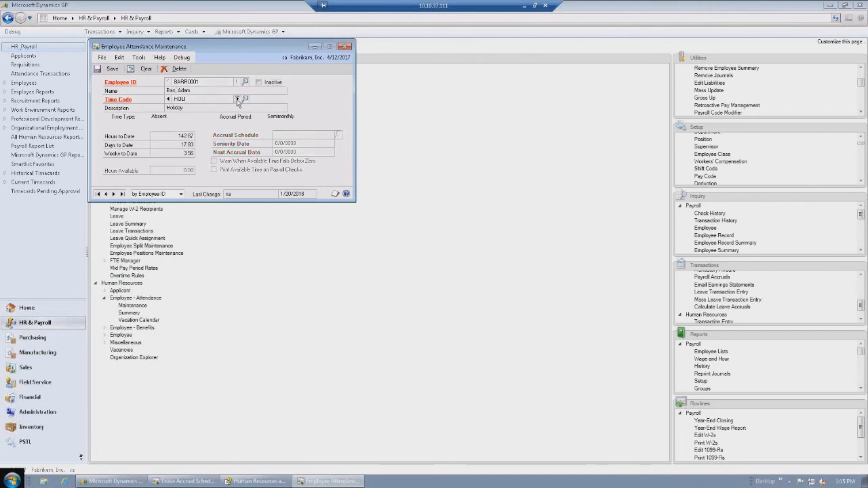
click(237, 99)
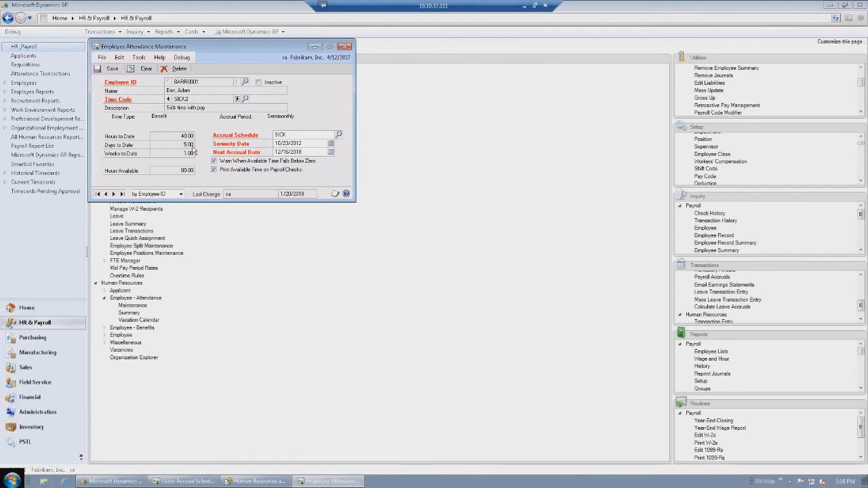
click(305, 135)
click(344, 47)
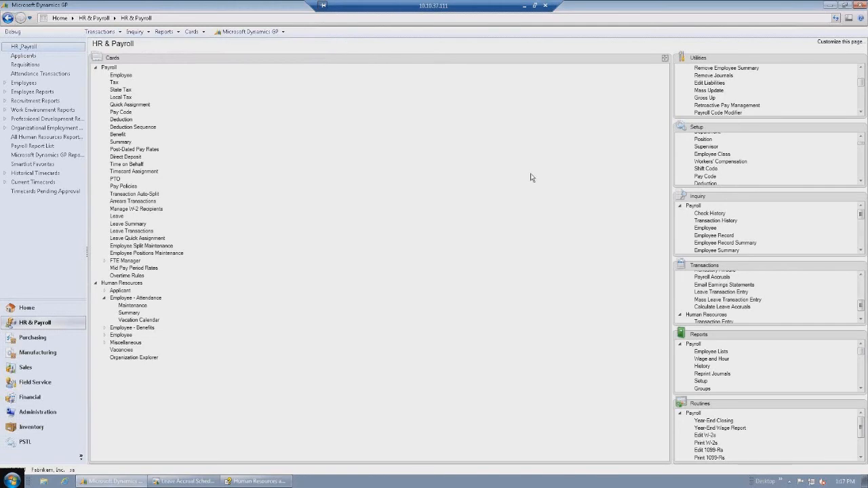
Open the Human Resources Accrue Attendance transaction, look at its accrue-through date, and cancel without accruing.
drag(746, 267, 264, 153)
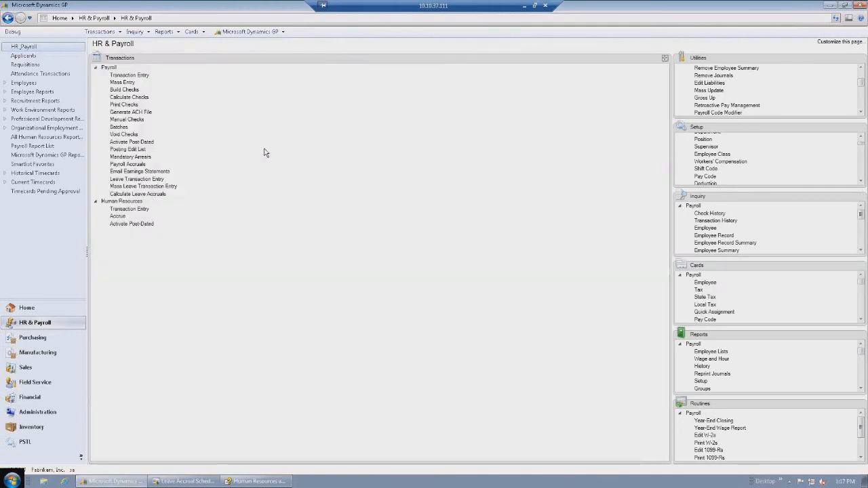
click(118, 217)
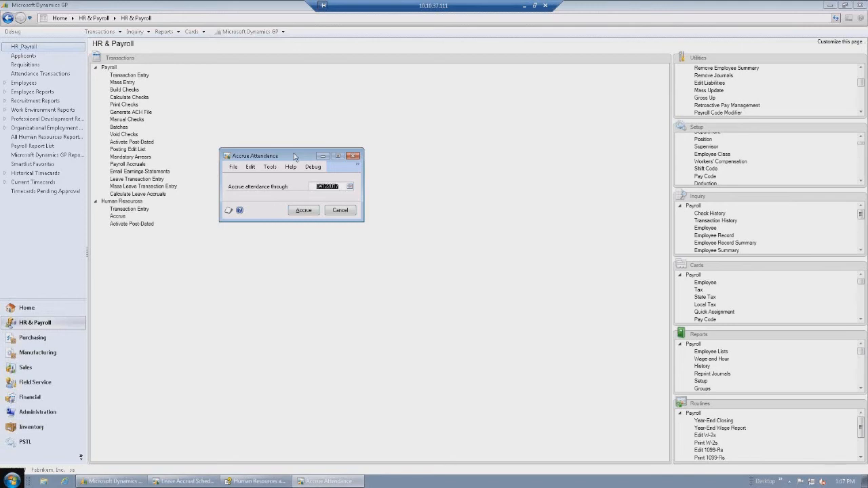
click(351, 213)
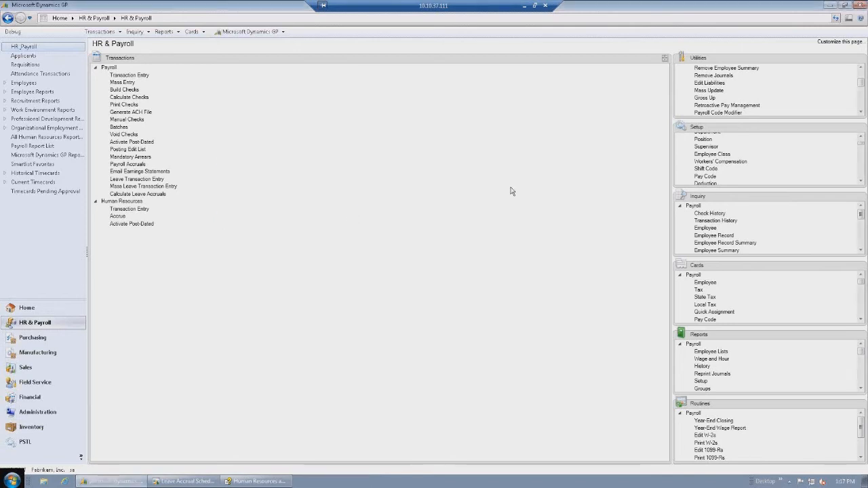
Open the Human Resources attendance reports, review the available report types, and close the report options.
drag(717, 336, 258, 237)
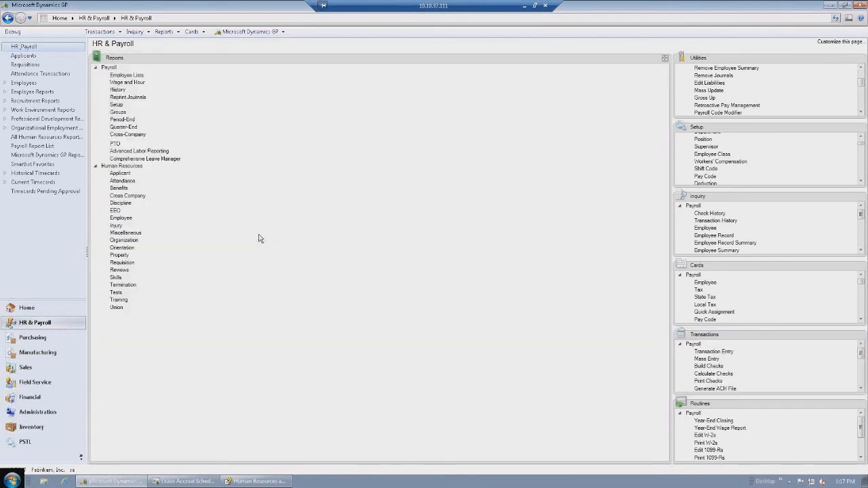
click(120, 182)
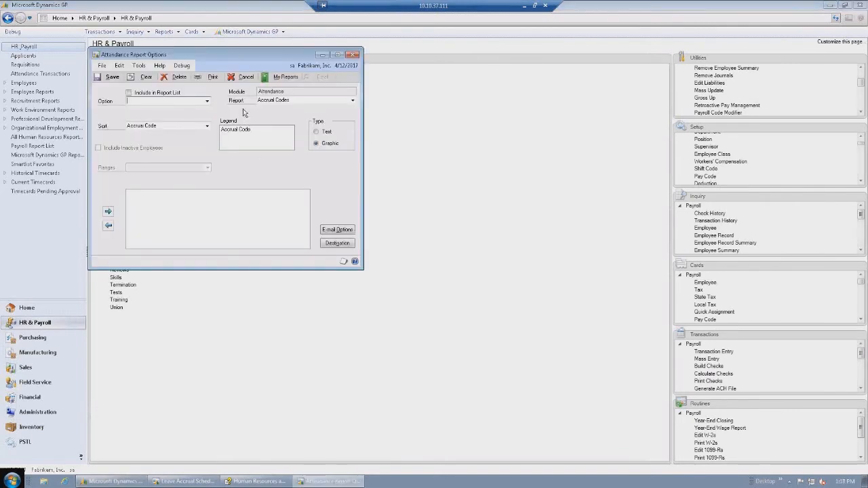
click(352, 100)
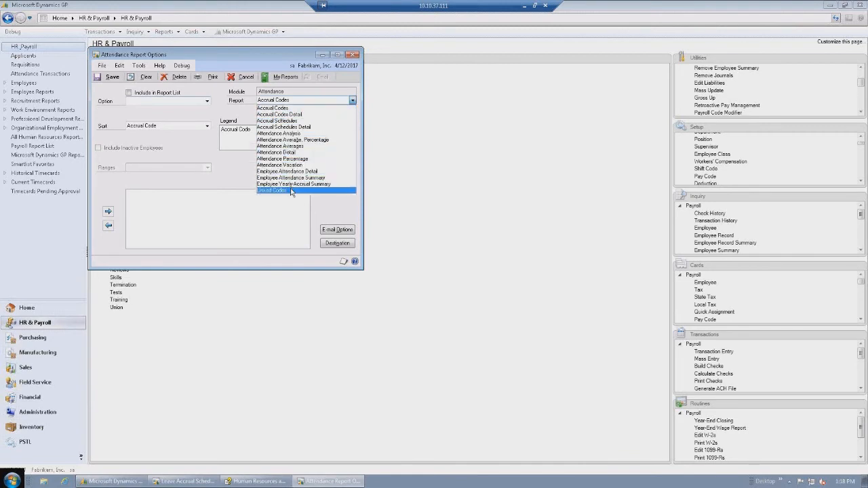
click(276, 57)
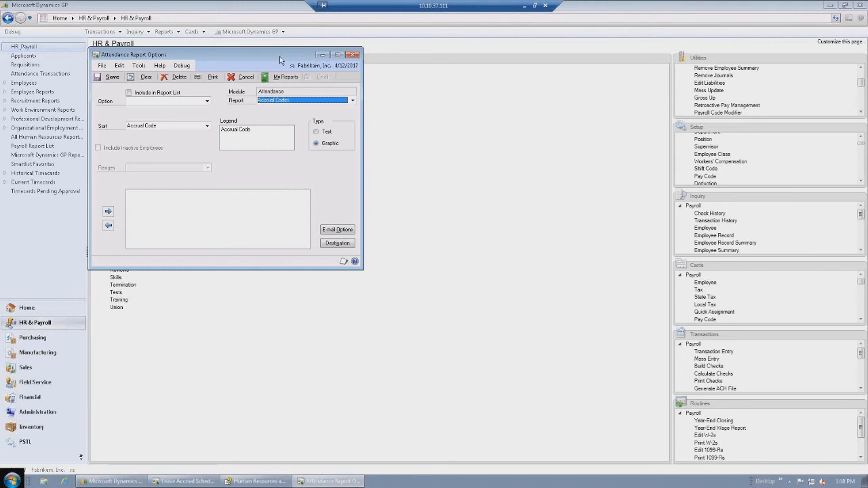
click(353, 55)
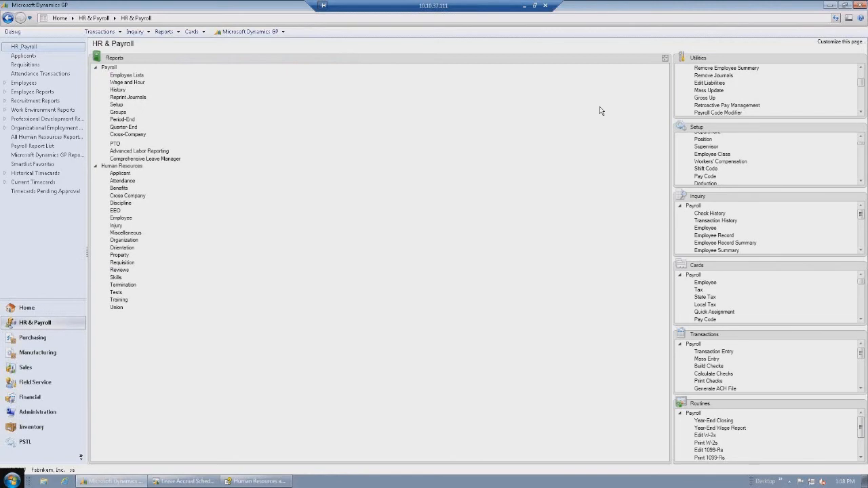
Open PTO Options in the Payroll PTO Manager setup, review the accrual basis and year-end options, and close it.
drag(770, 131, 276, 117)
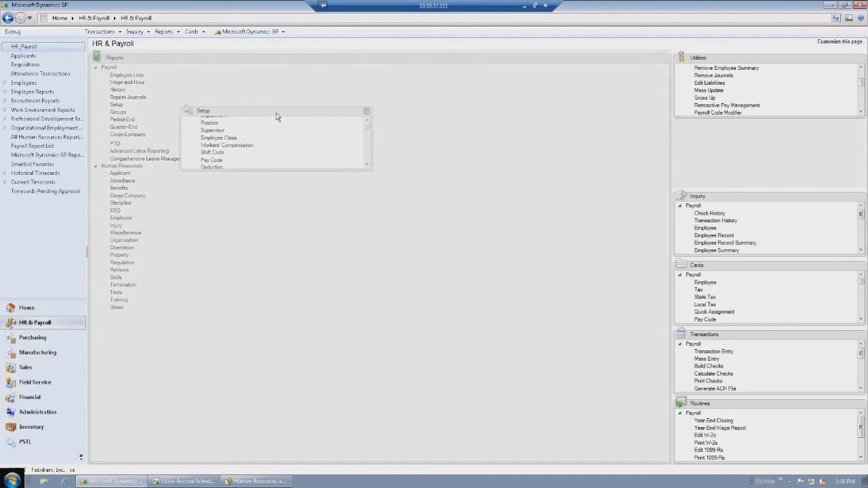
drag(276, 113, 276, 114)
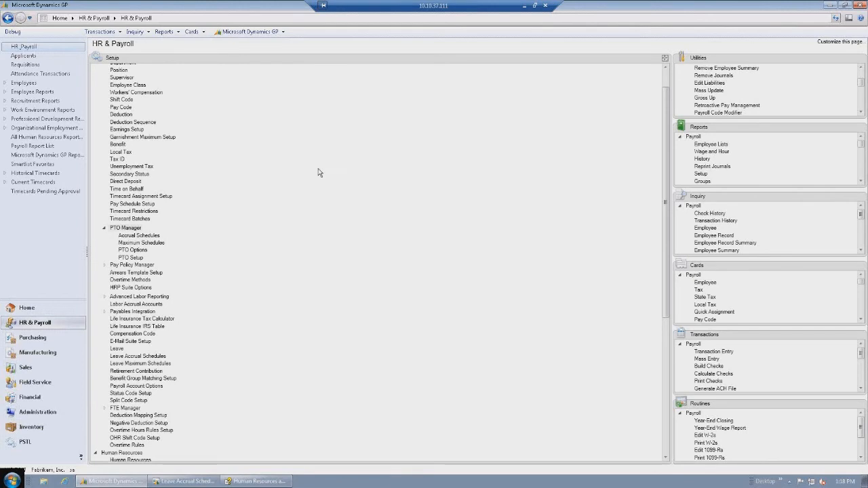
click(133, 250)
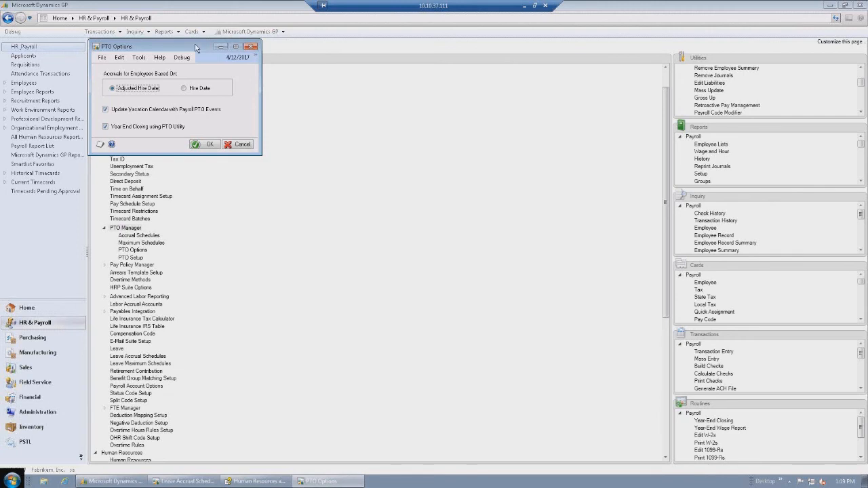
click(250, 46)
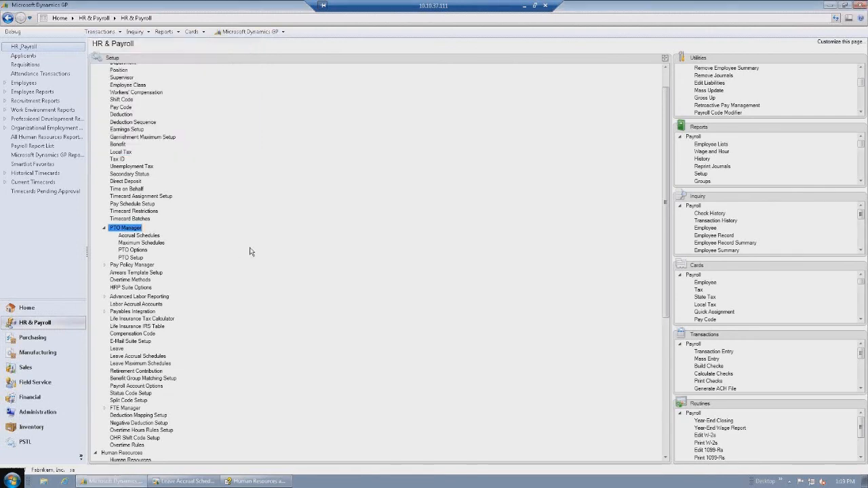
Load the VACN schedule in the PTO Manager accrual schedules and base its range on Years Worked, accepting the change.
click(150, 237)
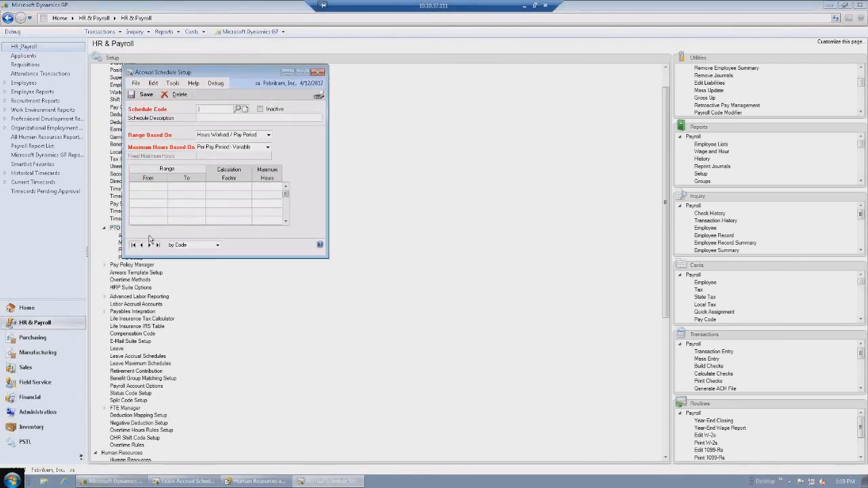
click(238, 110)
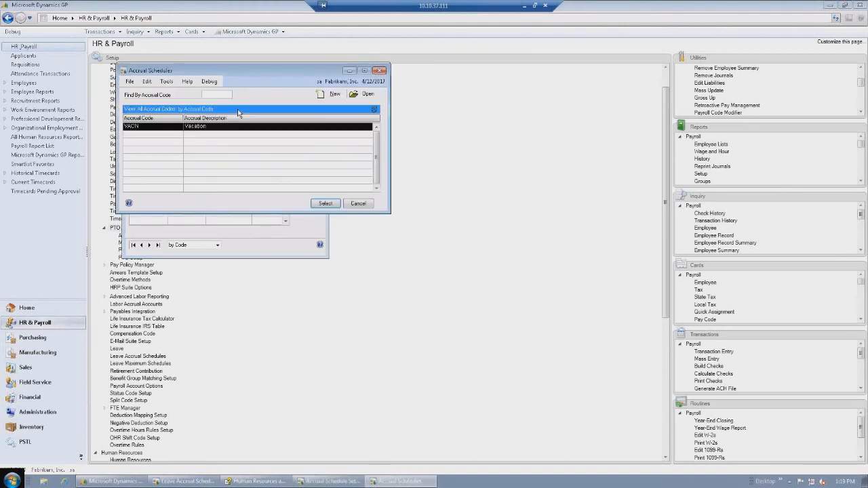
double_click(200, 127)
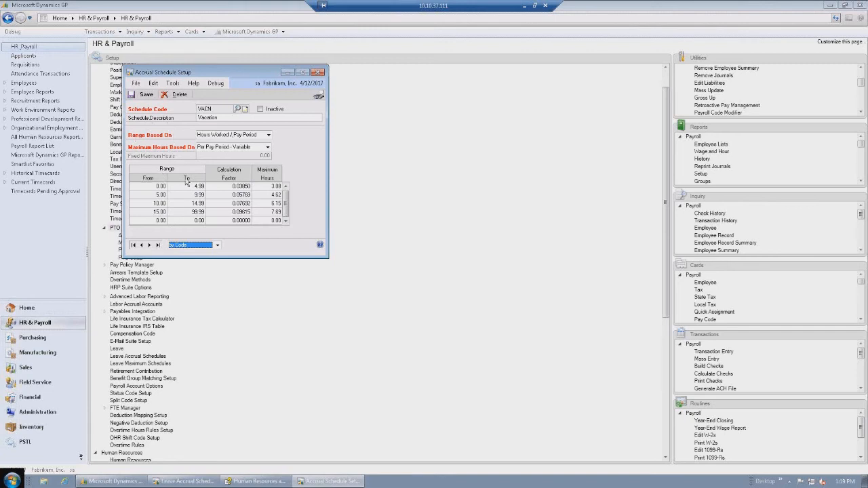
click(267, 135)
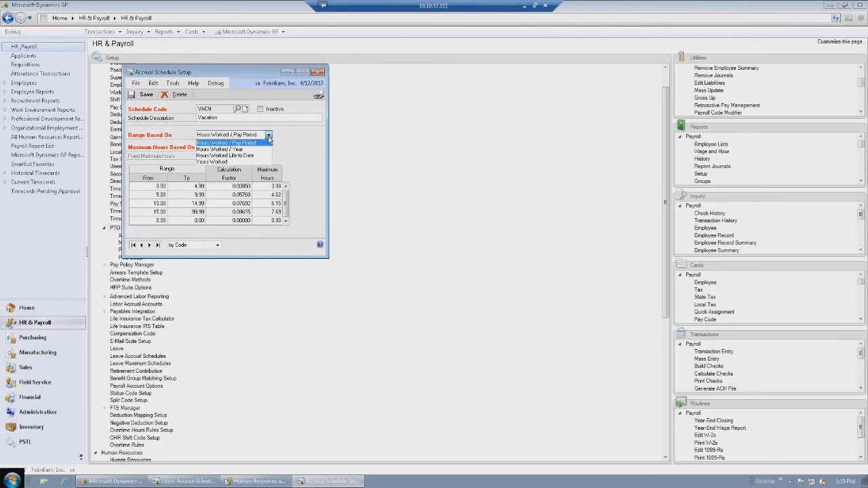
click(223, 163)
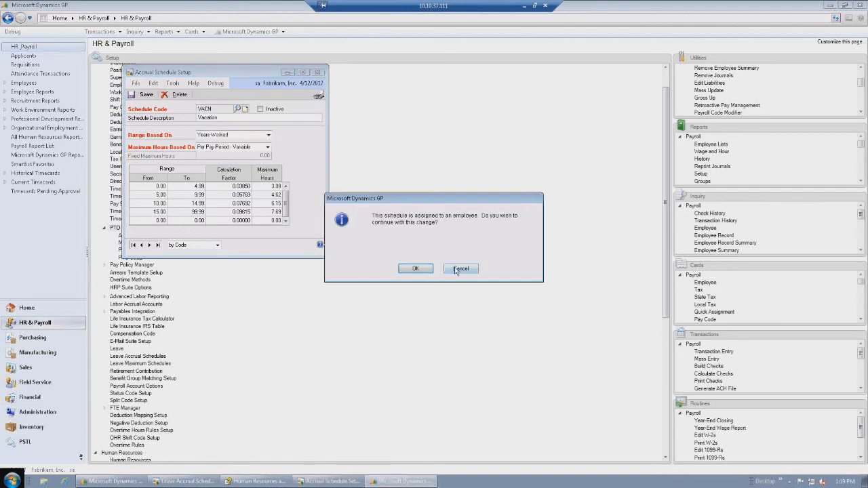
click(412, 272)
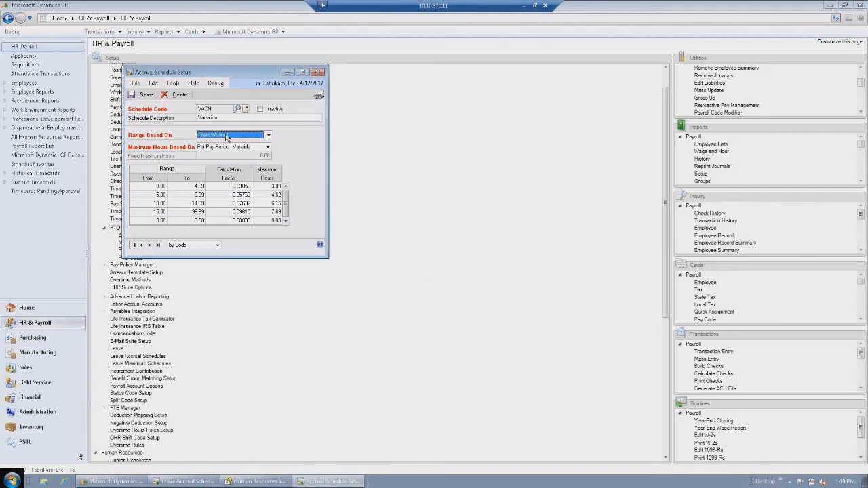
Examine the range, calculation factor and maximum hours in the first row of the VACN schedule.
drag(167, 187, 197, 186)
drag(280, 186, 267, 187)
click(227, 186)
click(269, 186)
click(224, 186)
Review the range basis options for the VACN schedule, keep Years Worked, and close the schedule saving the changes.
click(268, 135)
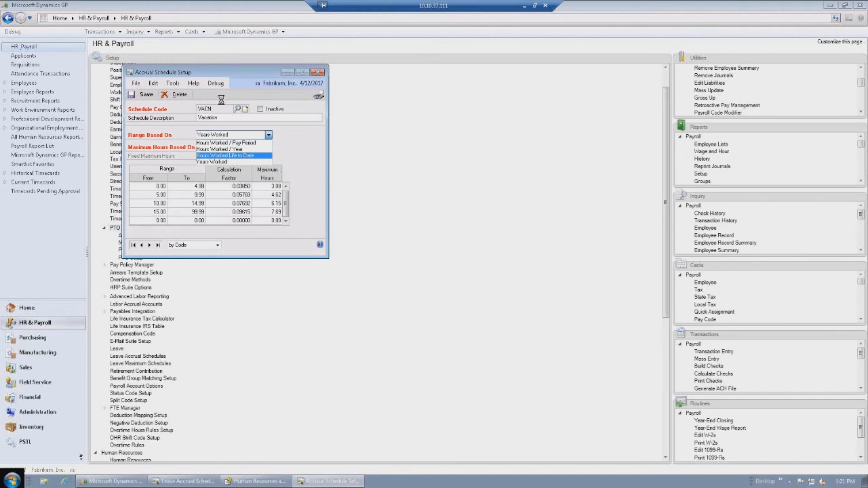
click(319, 73)
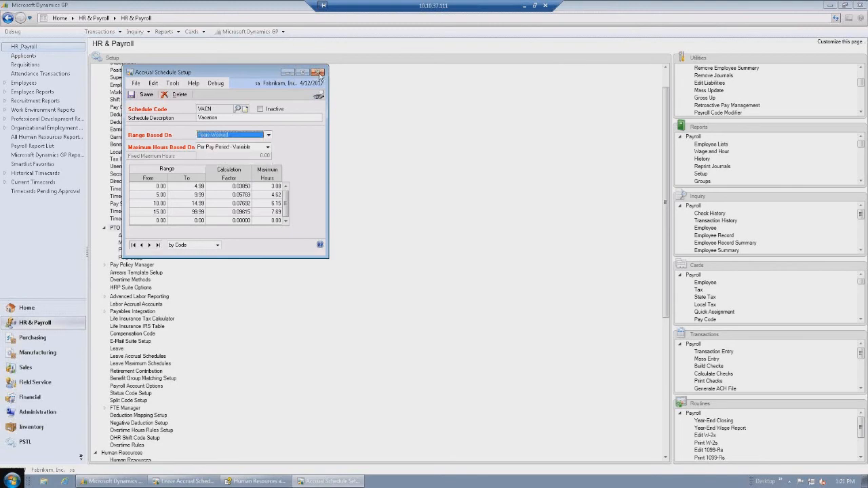
click(319, 74)
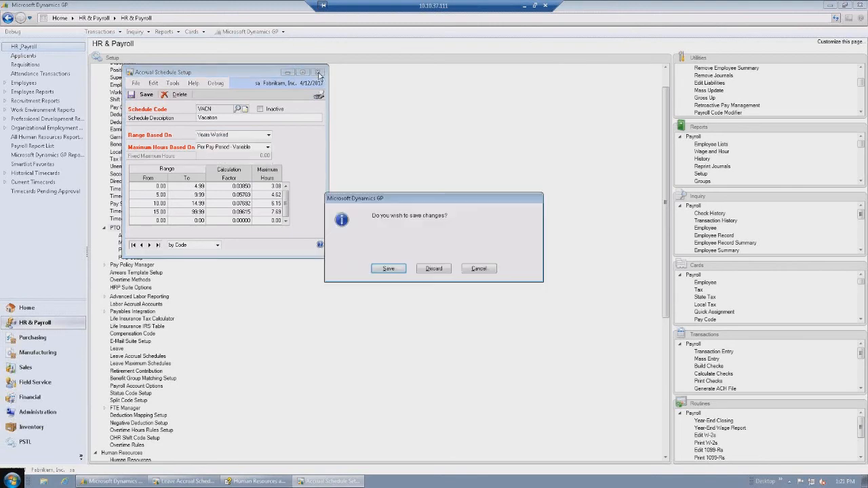
click(386, 268)
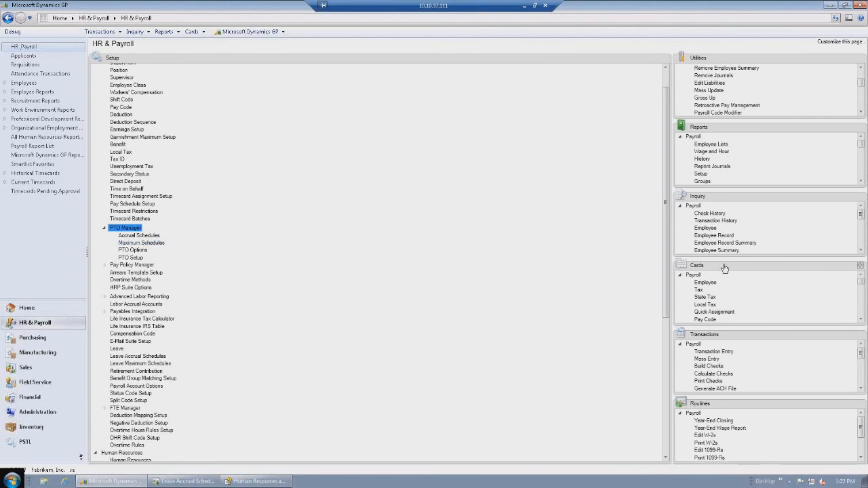
Load the VAC code in PTO Setup and review its linked vacation accrual schedule and anniversary-based waiting period option.
click(130, 259)
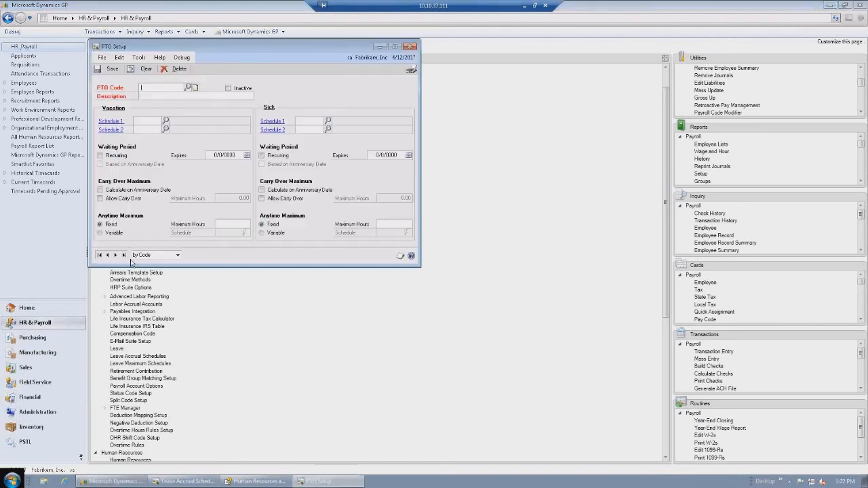
click(188, 87)
double_click(121, 109)
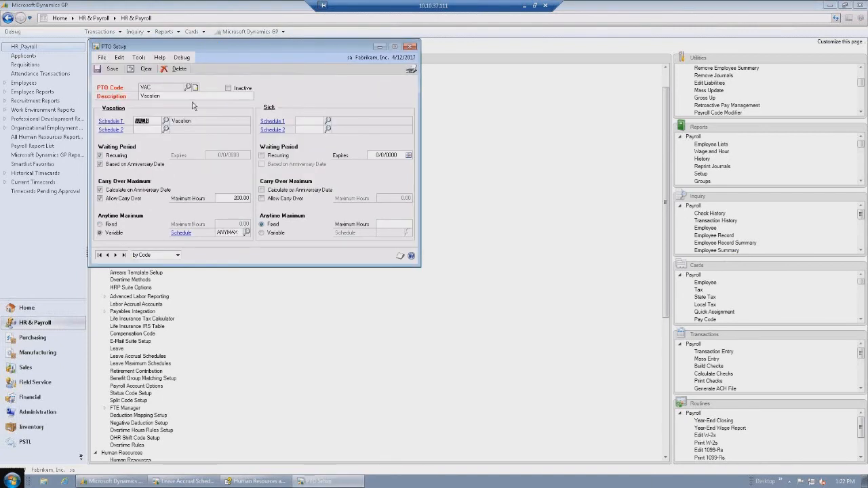
click(110, 122)
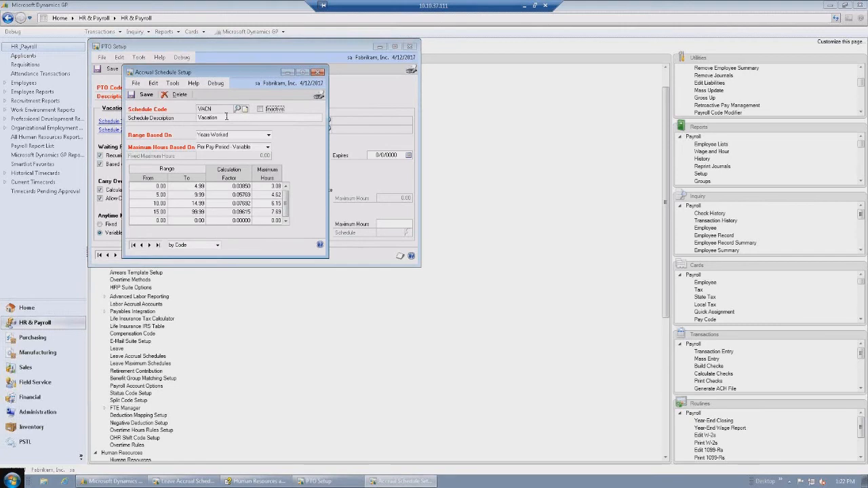
click(319, 73)
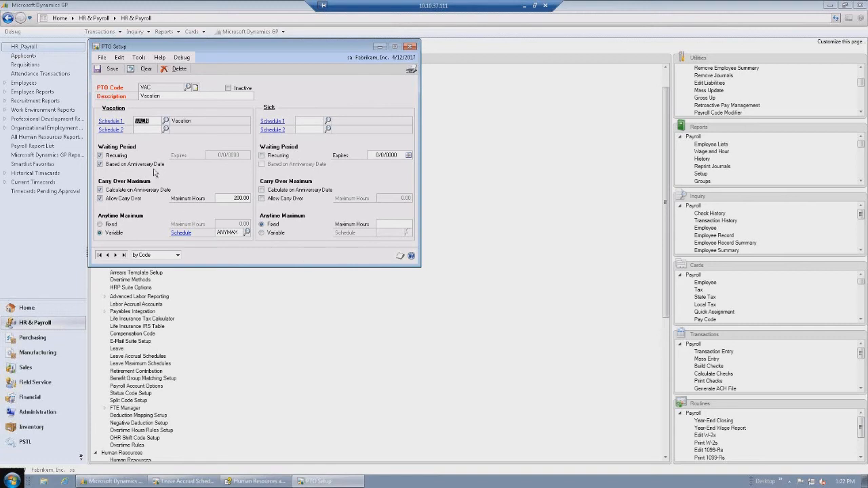
click(111, 164)
click(99, 164)
Open the ANYMAX maximum schedule linked to the VAC code, examine its years-worked ranges and maximum hours, and close it.
click(178, 233)
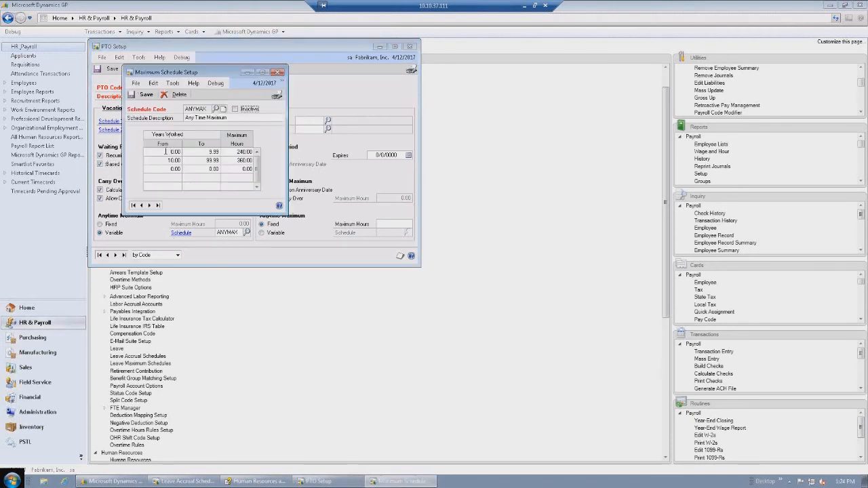
click(164, 152)
click(212, 152)
click(236, 152)
click(206, 160)
click(229, 160)
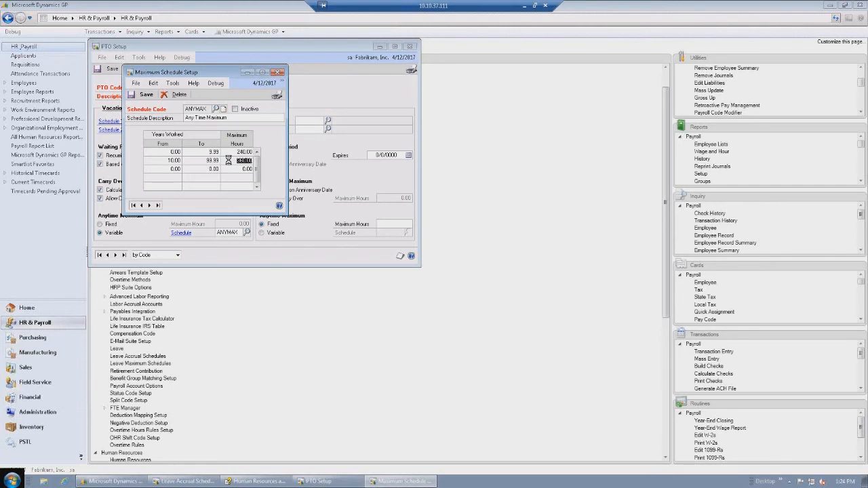
click(279, 72)
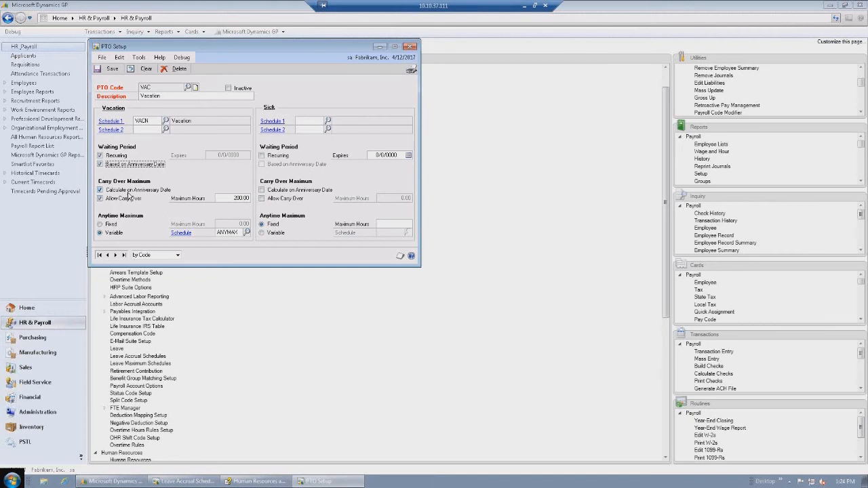
Turn vacation carry-over off and back on for the VAC code, with calculation on the anniversary date and 200 maximum hours.
click(101, 198)
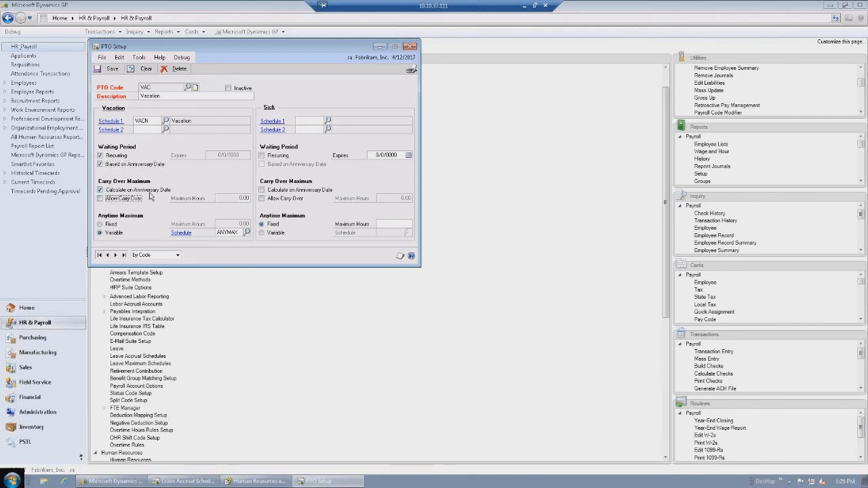
click(100, 190)
click(100, 198)
click(222, 198)
text(200)
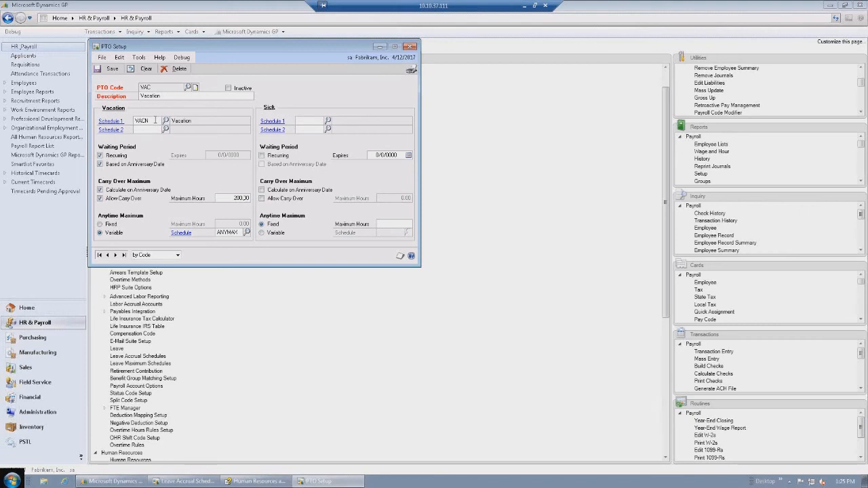
Examine the VAC code's two vacation schedule assignments and close PTO Setup, discarding the changes.
double_click(155, 120)
click(143, 132)
click(409, 47)
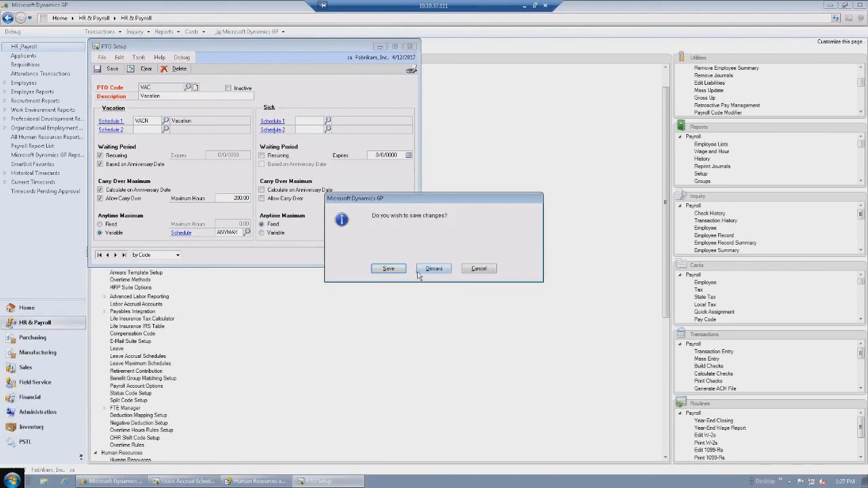
click(432, 269)
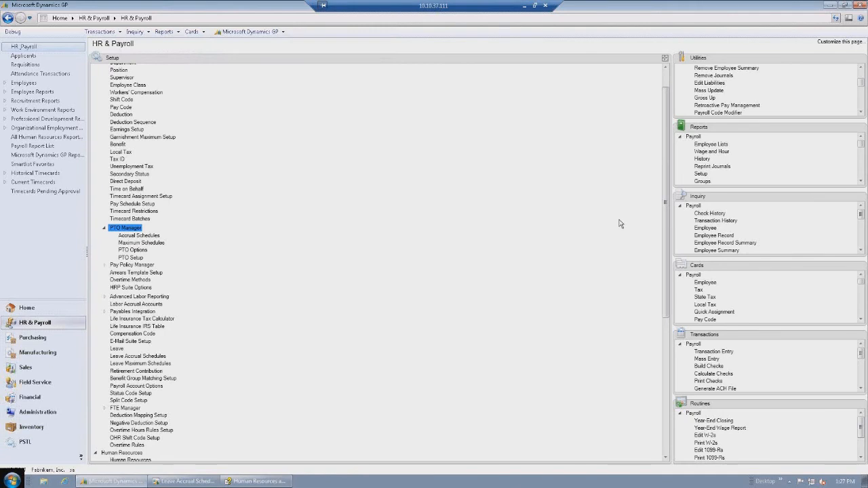
Open the Payroll PTO card for employees and load the employee's record by employee ID.
drag(731, 270, 316, 151)
click(115, 179)
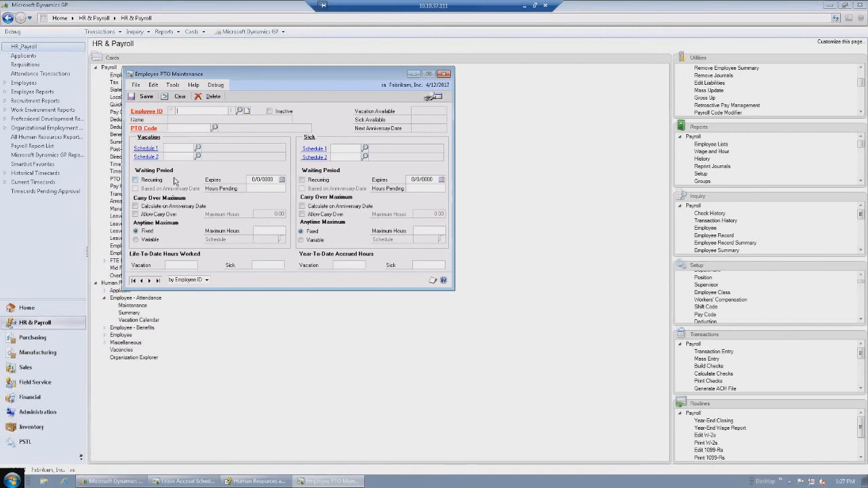
text(B)
click(197, 125)
key(Tab)
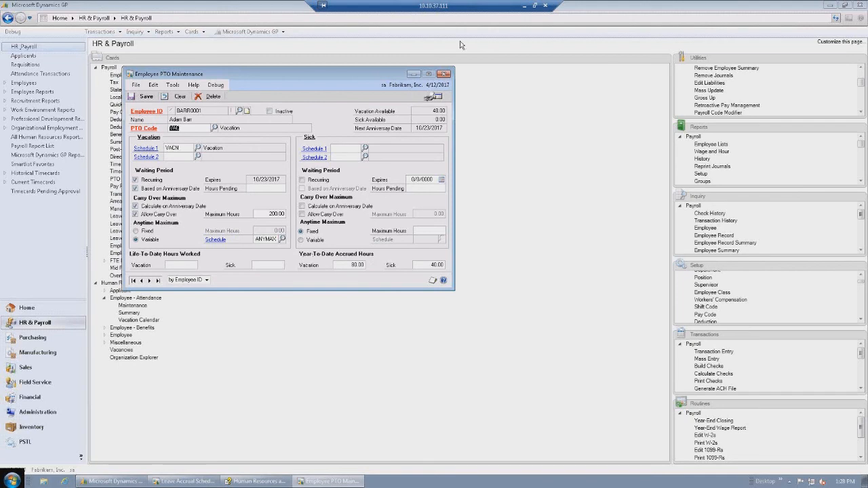
Open PTO Adjustment Entry for the employee, review the Vacation adjustment's amount, effective date and comment fields, and cancel it.
click(439, 99)
click(438, 98)
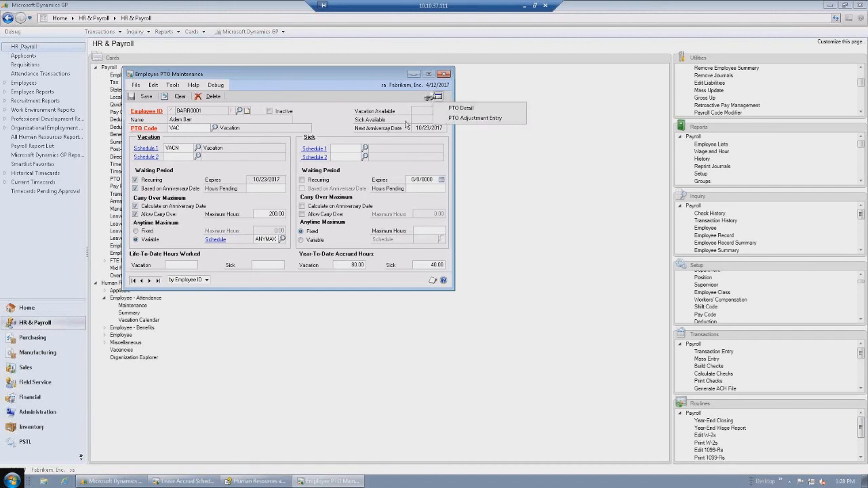
click(485, 118)
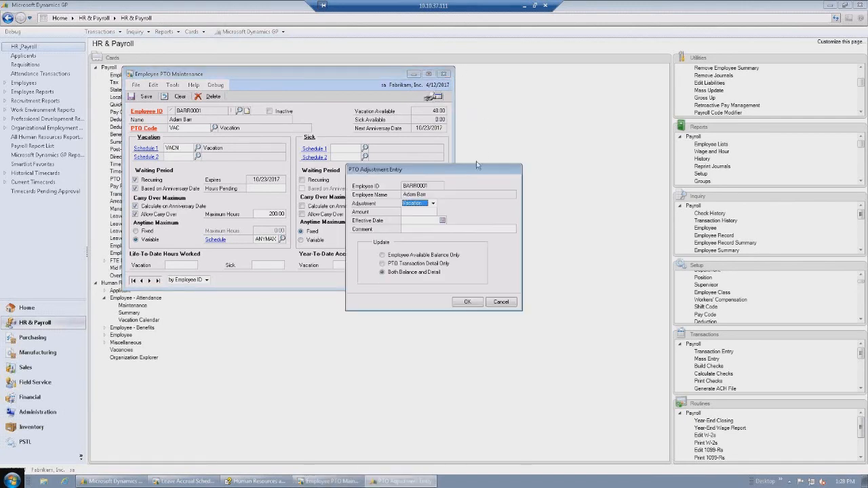
drag(476, 168, 282, 72)
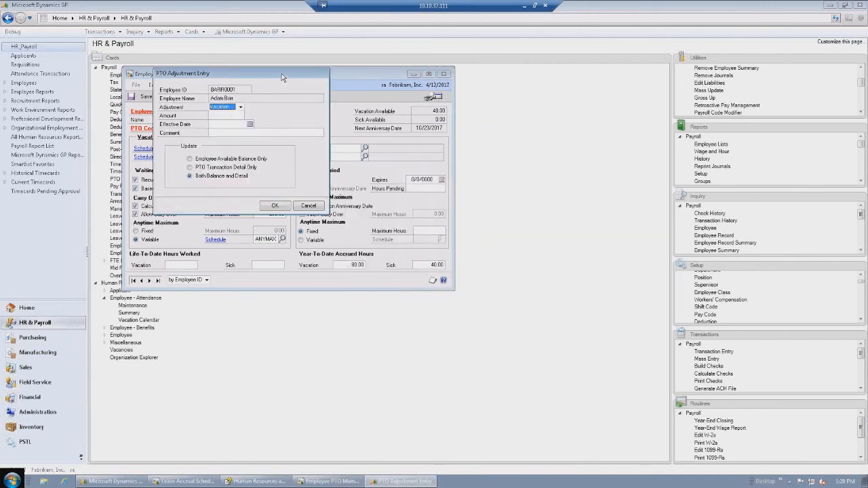
click(241, 110)
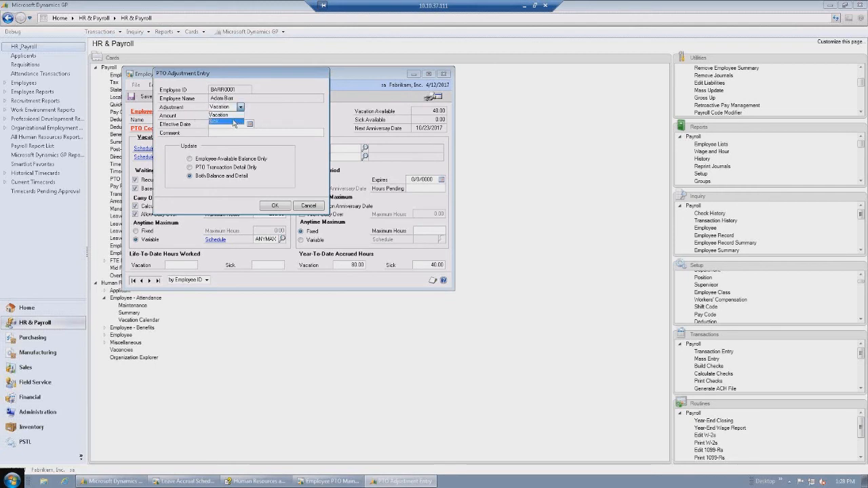
click(231, 115)
key(Tab)
key(Tab)
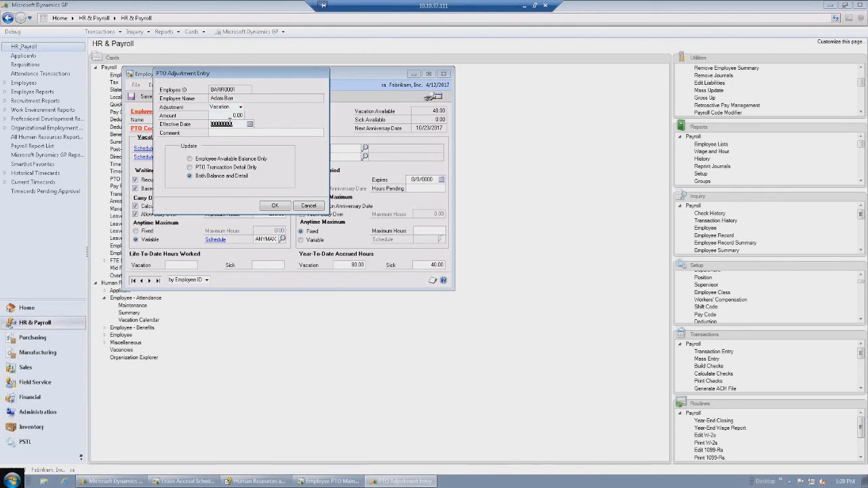
click(230, 132)
click(309, 206)
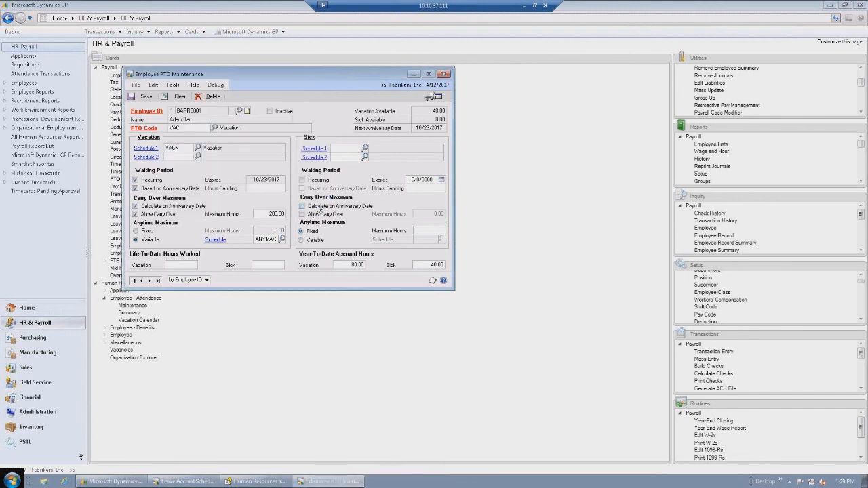
Open the employee's PTO Detail Inquiry and review its transactions, linked windows and report destination options without printing.
click(438, 97)
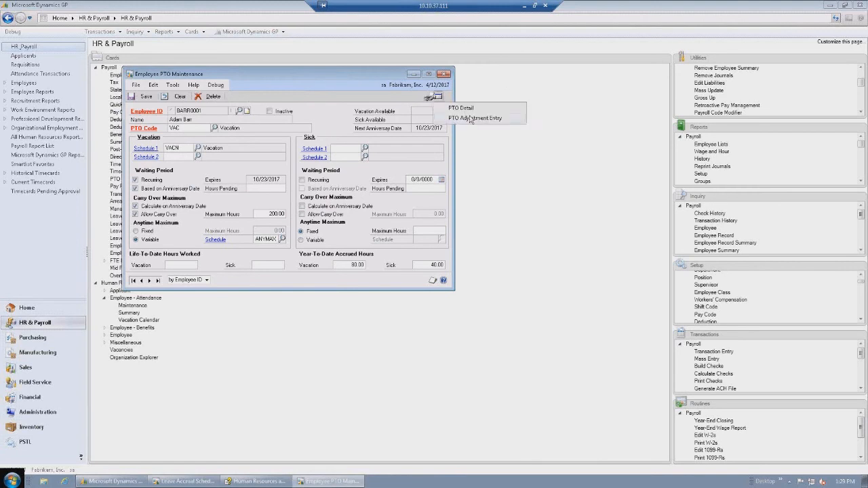
click(469, 109)
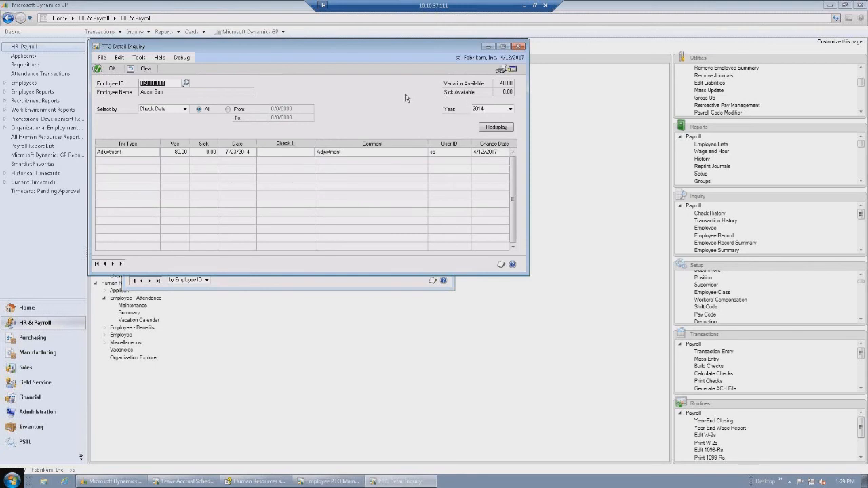
click(513, 70)
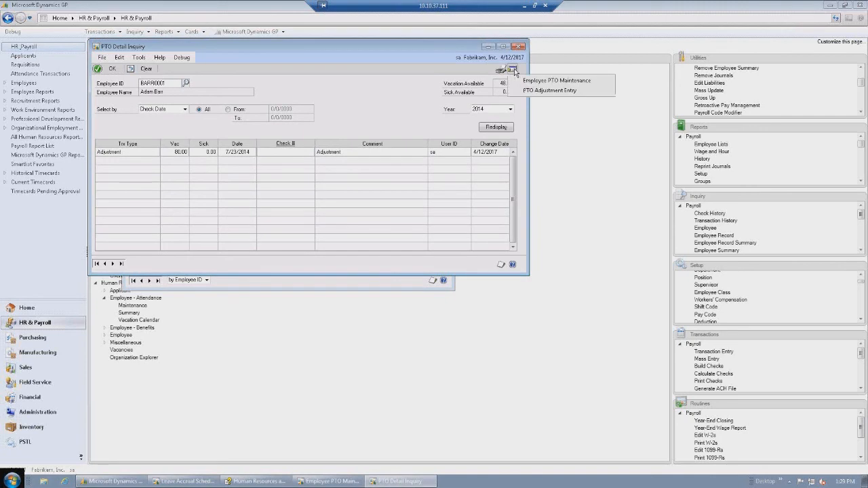
click(501, 70)
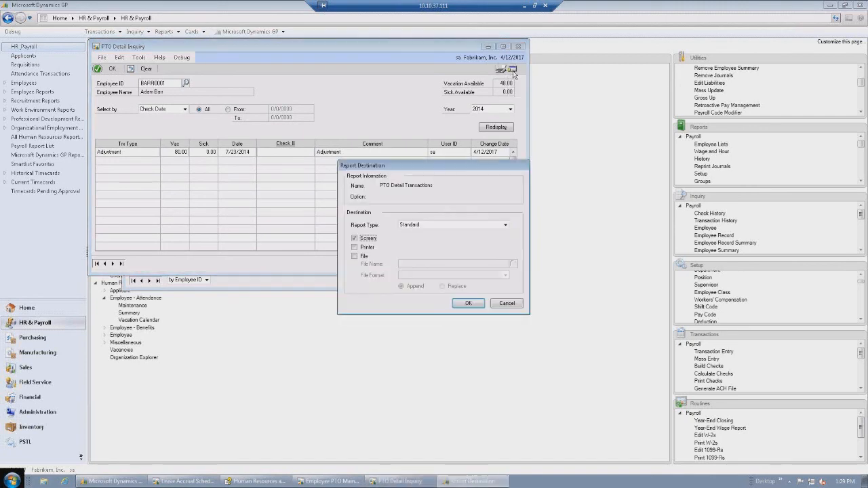
click(507, 303)
click(513, 70)
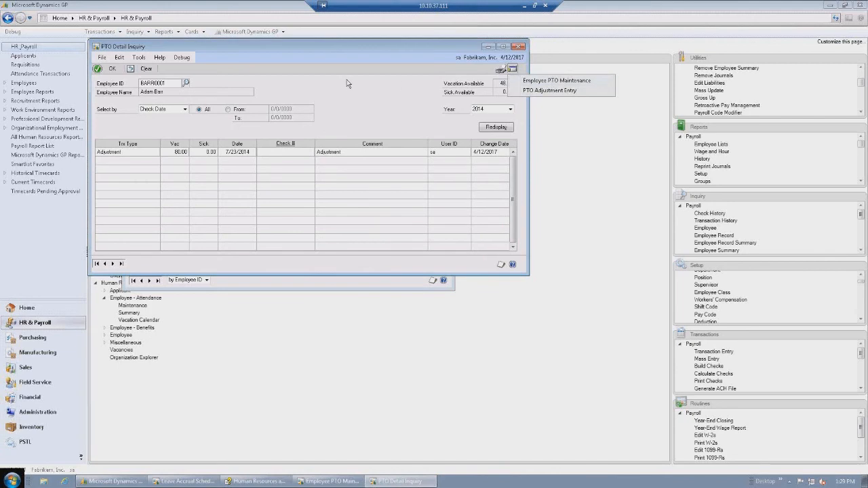
click(353, 45)
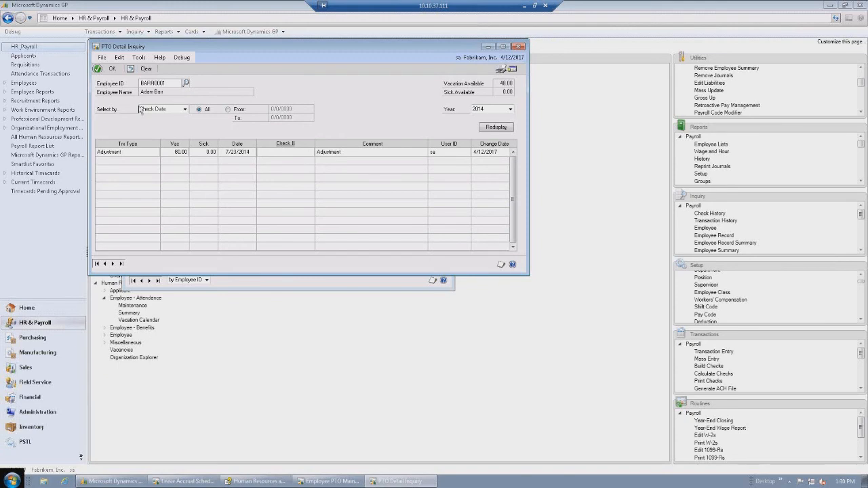
Review the selection criteria for PTO transactions, keep Check Date, and close the inquiry and the employee's PTO record.
click(184, 109)
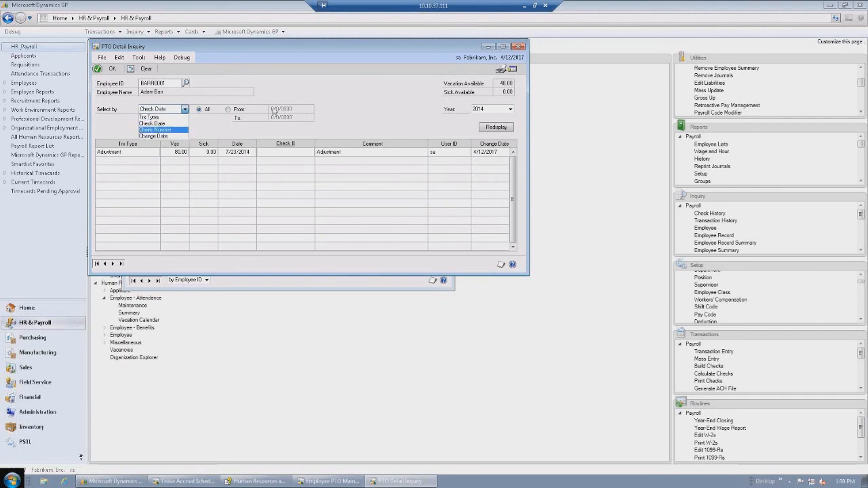
click(193, 131)
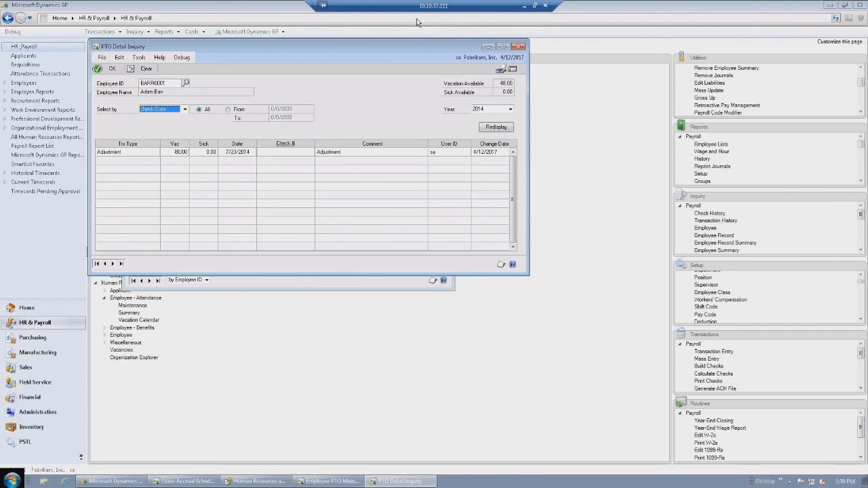
click(520, 47)
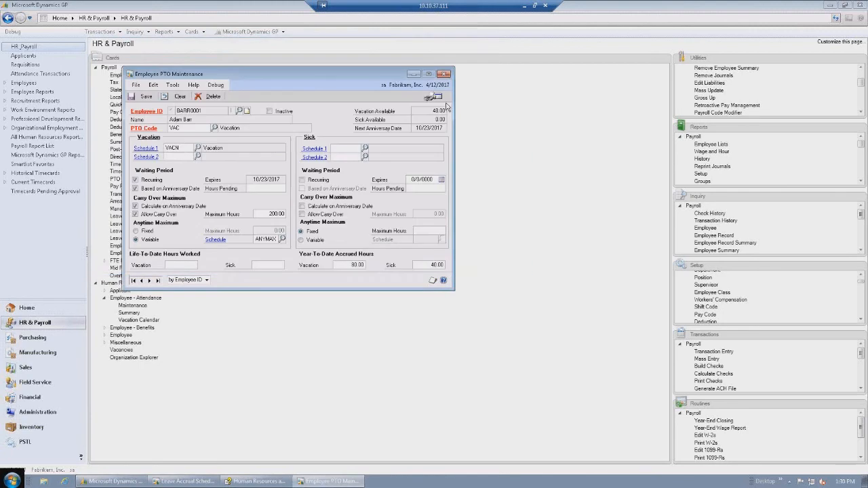
click(444, 75)
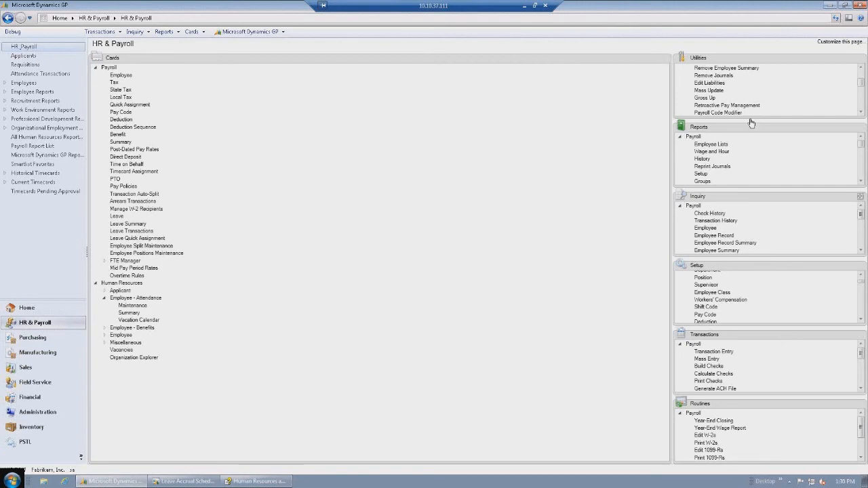
Open the Payroll PTO reports, review the available report types, keep PTO Liabilities Report selected, and close the window.
drag(749, 128, 278, 102)
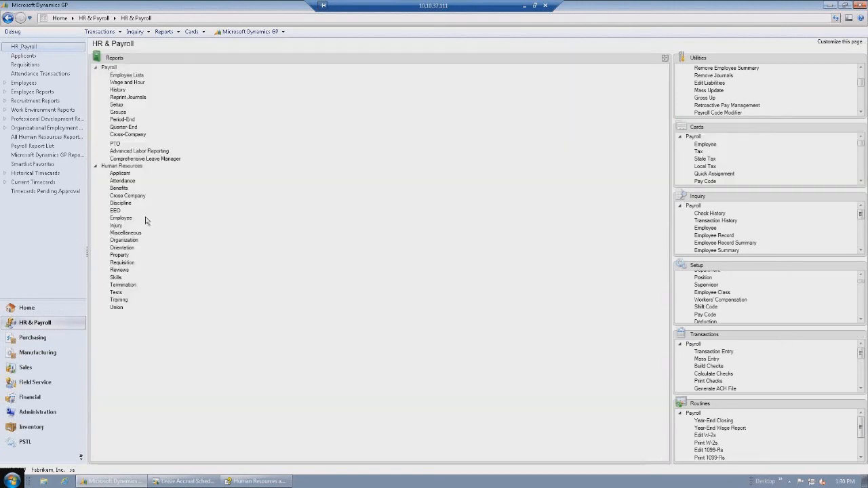
click(115, 144)
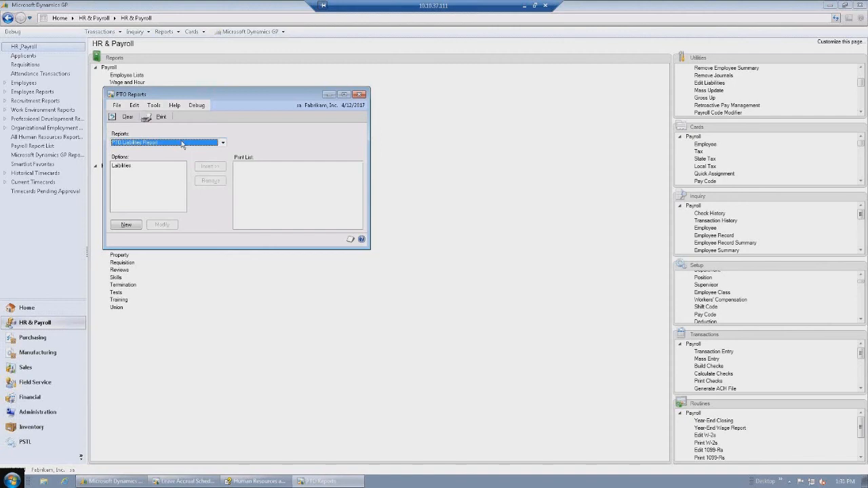
click(223, 143)
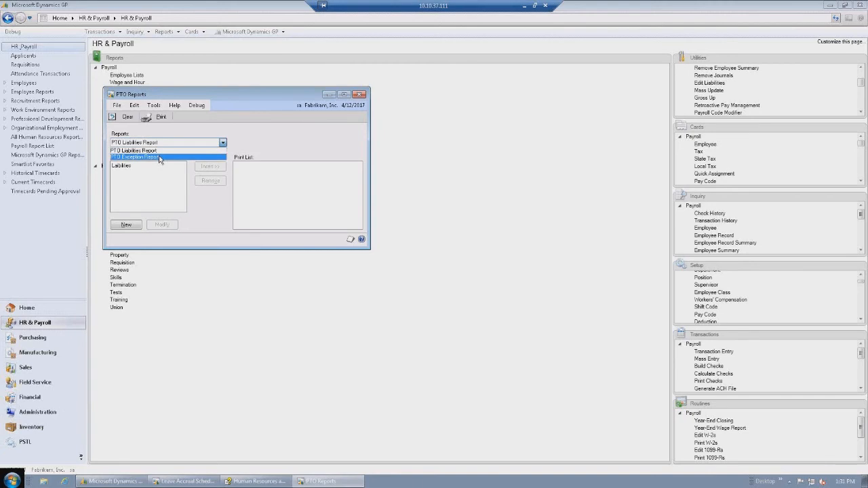
click(173, 136)
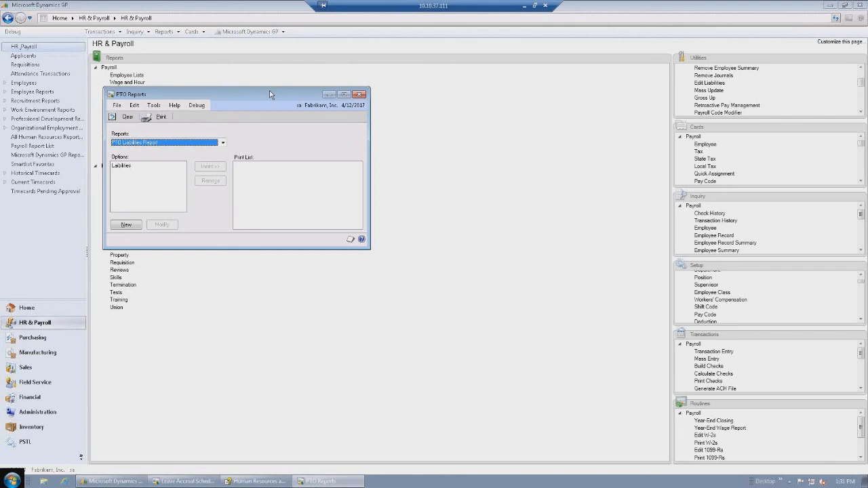
click(359, 94)
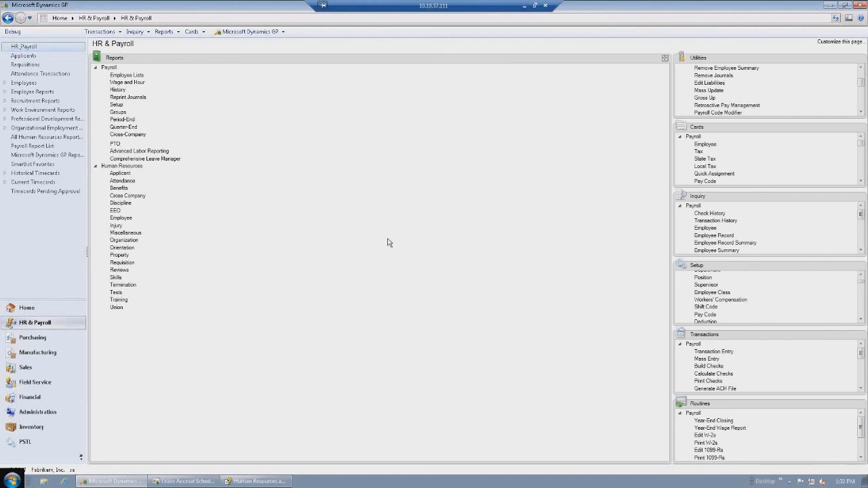
Open Leave Accrual Schedule Setup for the PTO schedule and review the Range Based On options, keeping Years Worked.
drag(773, 266, 296, 171)
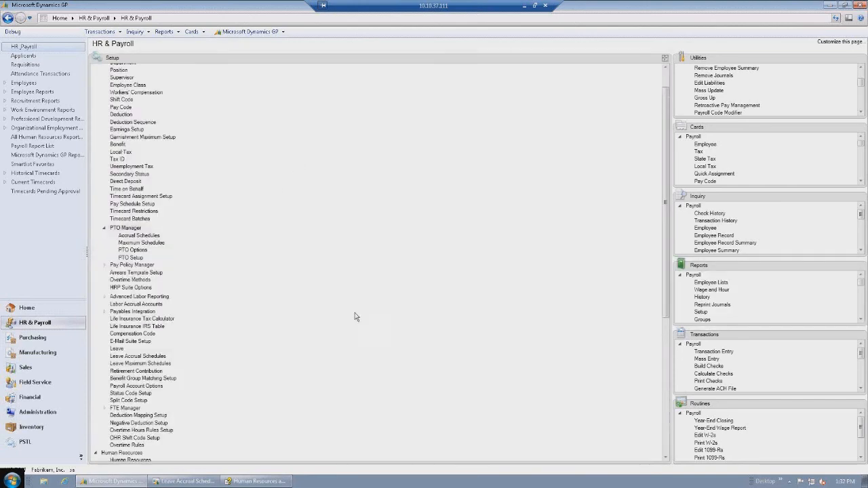
drag(664, 279, 665, 398)
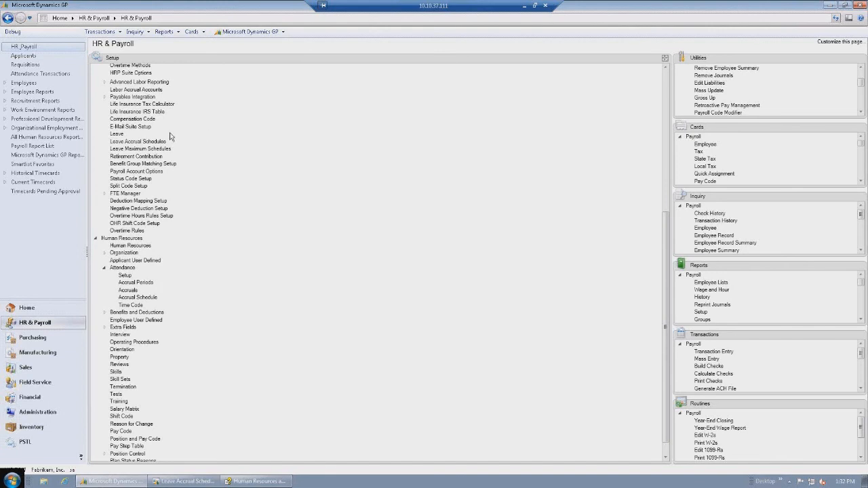
click(126, 141)
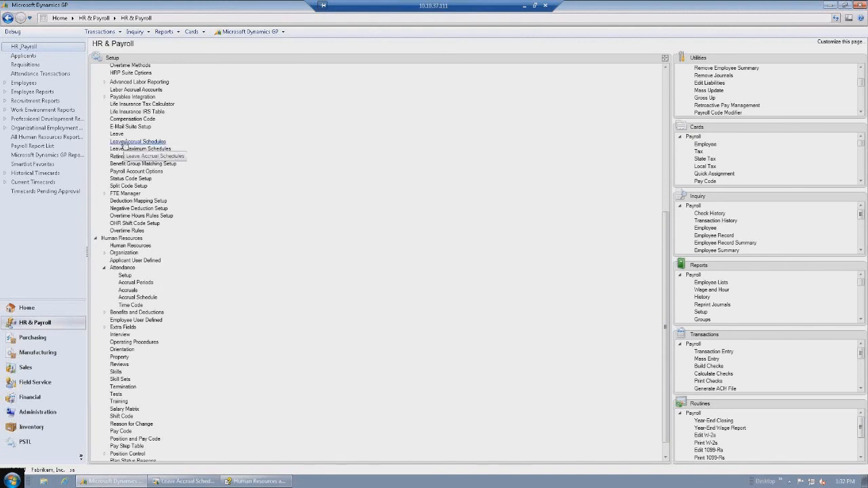
drag(565, 82, 221, 67)
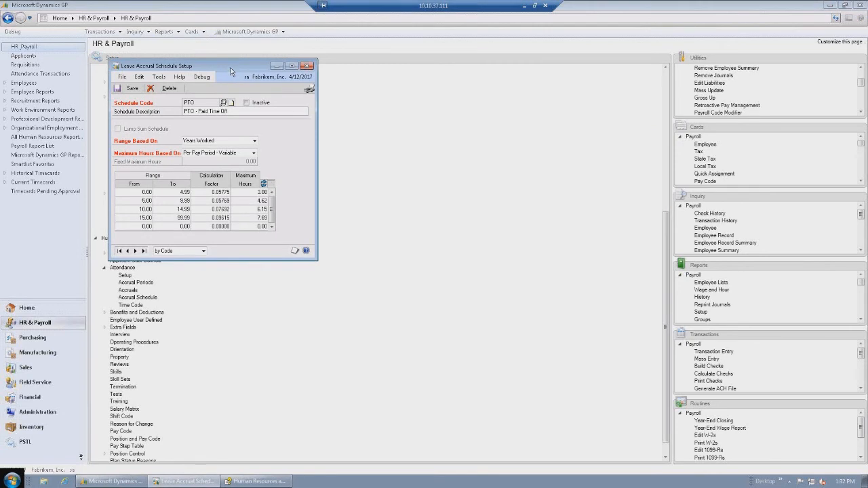
click(255, 141)
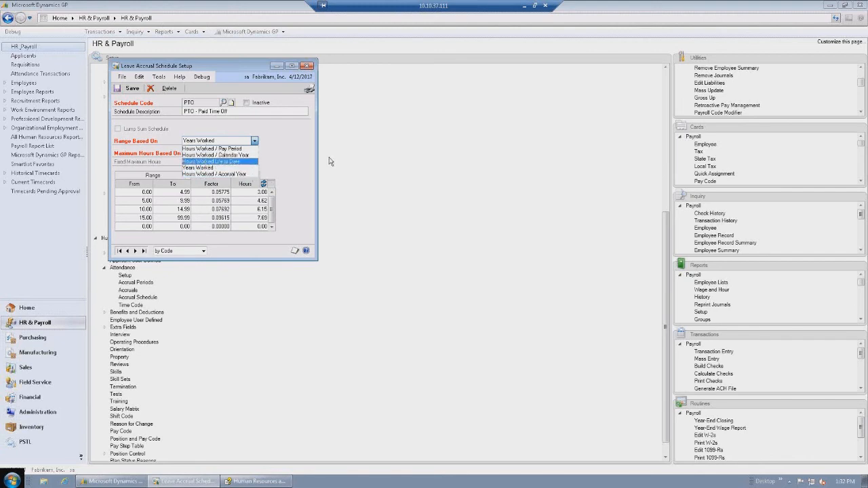
click(293, 155)
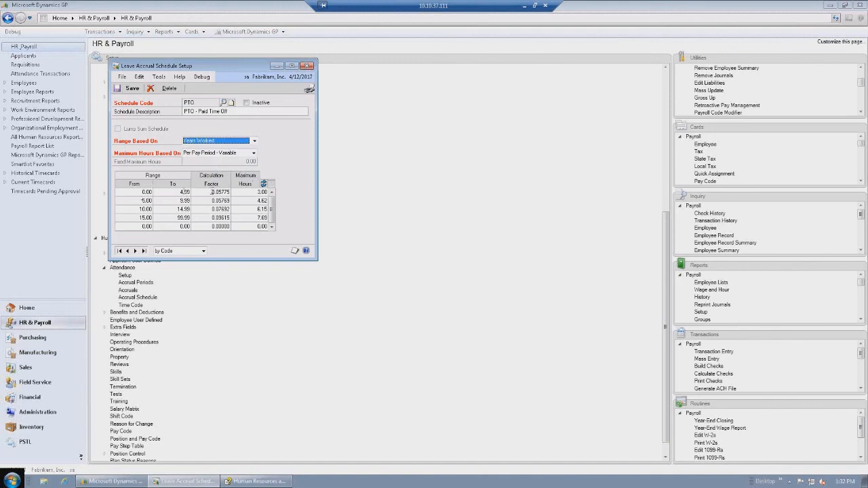
Examine the first range's calculation factor and maximum hours, and the Maximum Hours Based On options, keeping Per Pay Period - Variable.
click(213, 192)
click(212, 192)
click(250, 193)
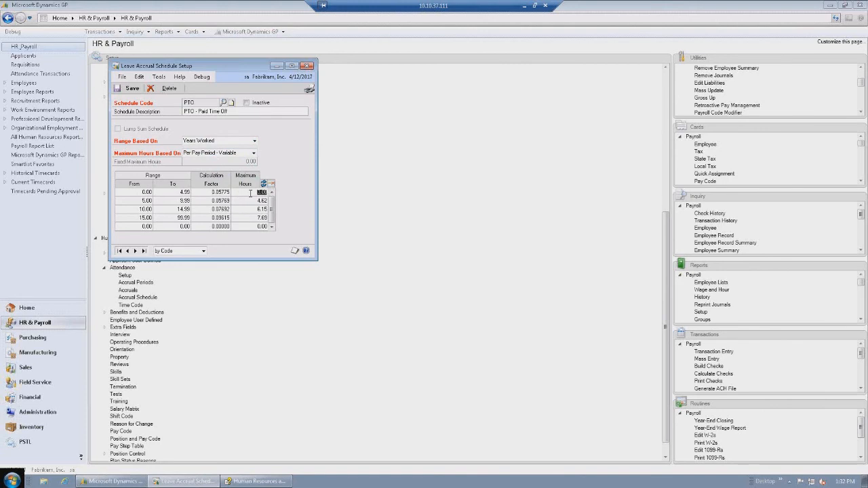
click(253, 152)
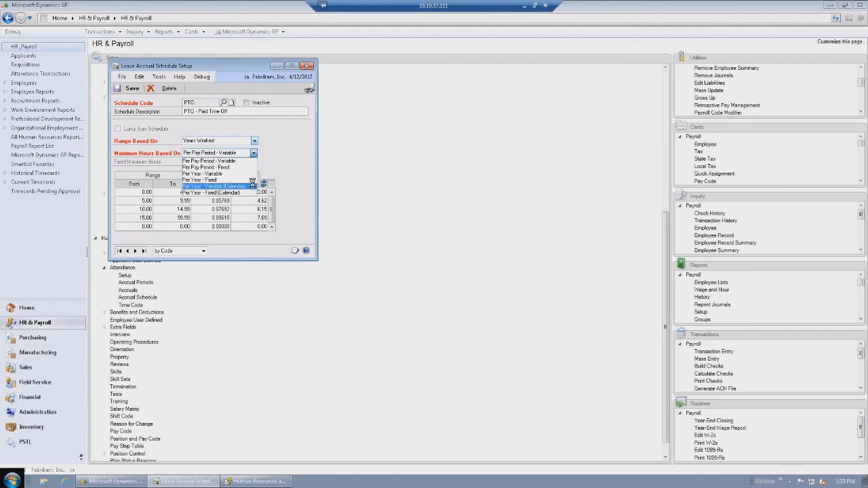
click(254, 152)
click(253, 152)
click(255, 155)
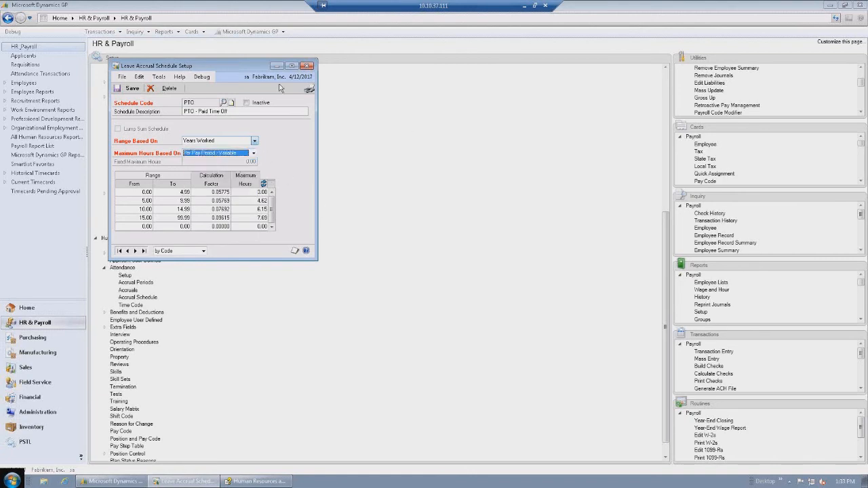
Load the SF-SEATTLE sick leave accrual schedule, review its ranges and maximum hours, and close the schedule setup.
mouse_move(249, 62)
mouse_down()
mouse_move(252, 74)
mouse_move(238, 73)
mouse_up()
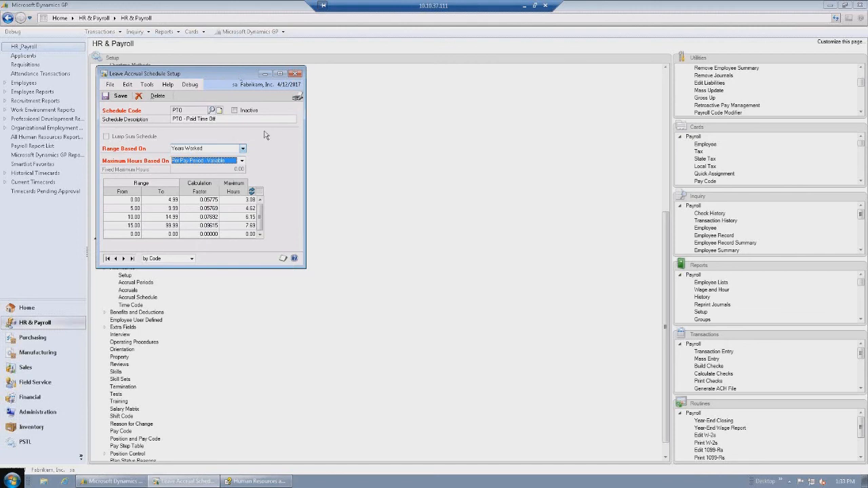
click(211, 111)
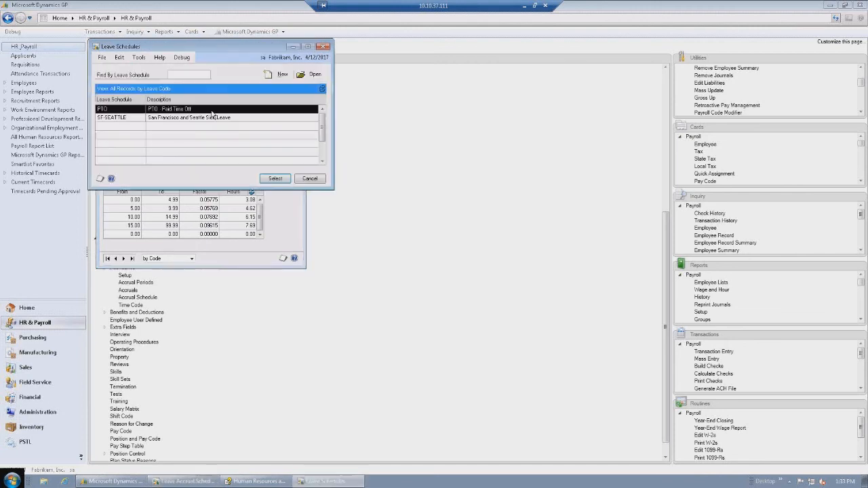
double_click(233, 119)
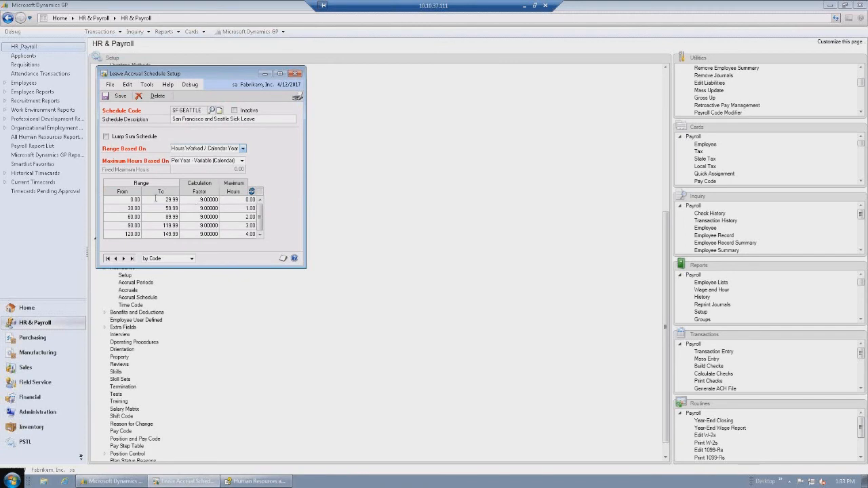
click(250, 208)
click(297, 73)
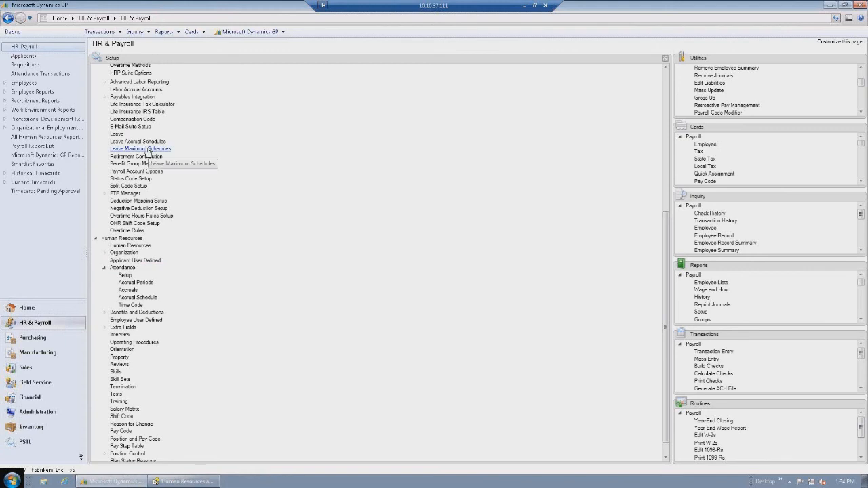
Open Leave Setup, preview the Comp leave type on the blank record, and load the COMP leave code.
click(117, 135)
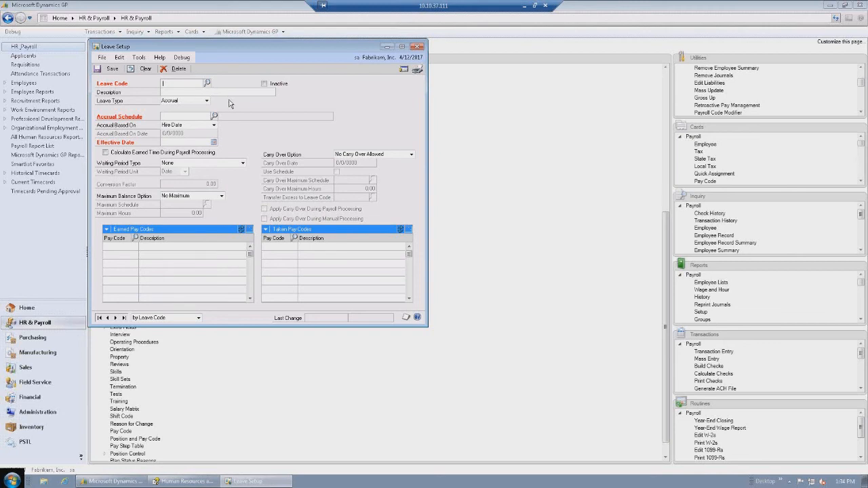
click(206, 100)
click(195, 122)
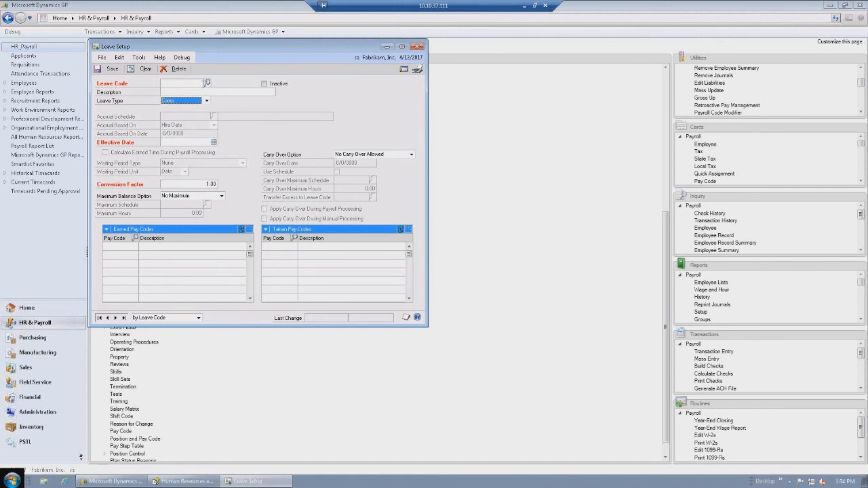
click(207, 82)
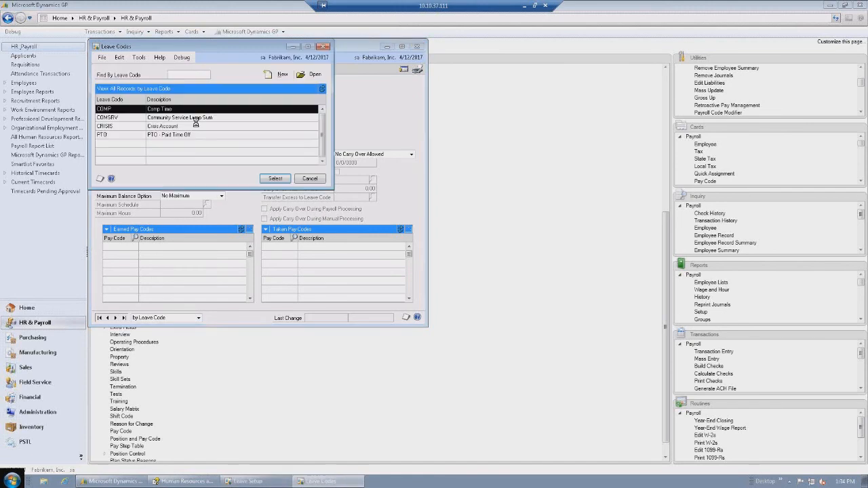
double_click(134, 108)
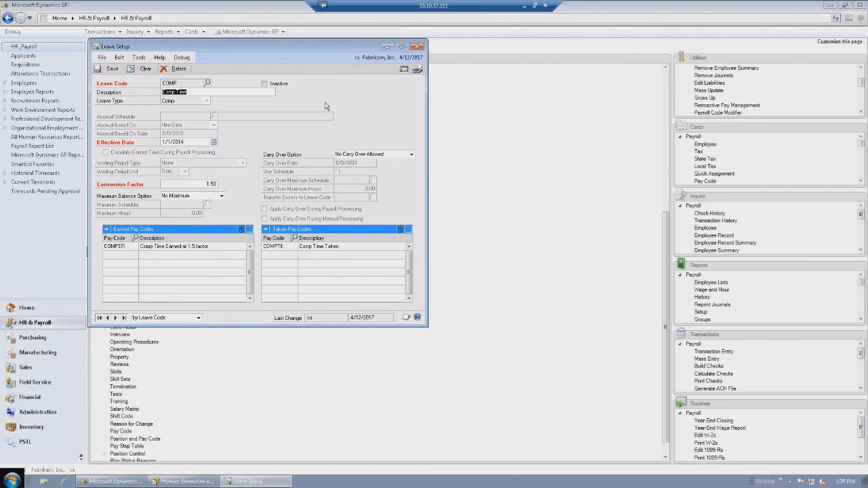
Review the COMP leave code's conversion factor and its earned and taken pay codes.
click(195, 185)
double_click(195, 184)
click(287, 248)
click(130, 246)
Load the PTO leave code and review its linked accrual schedule, closing the schedule without changes.
click(207, 84)
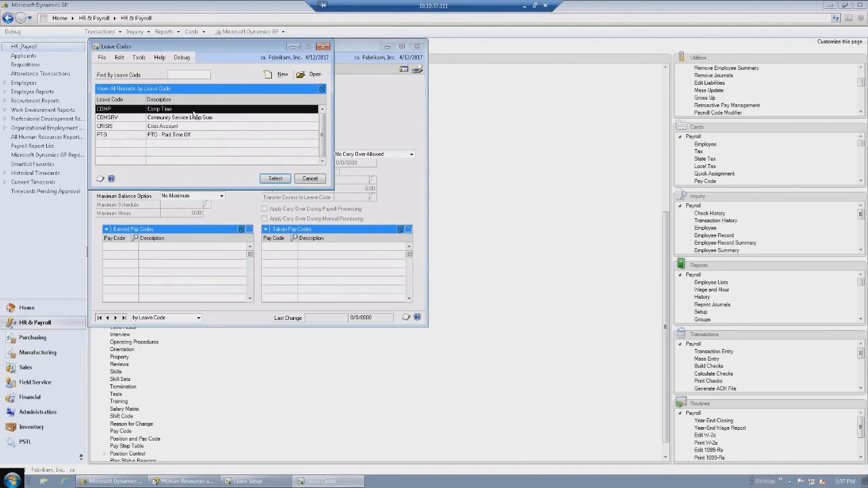
click(175, 136)
double_click(175, 135)
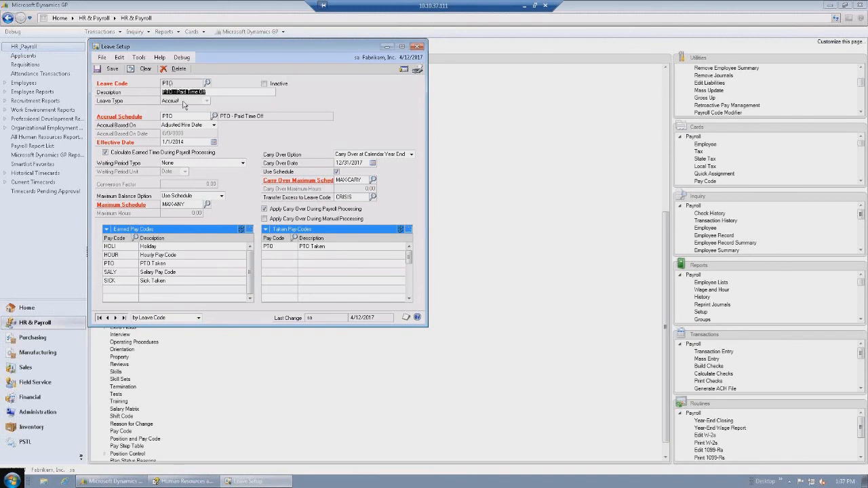
click(126, 118)
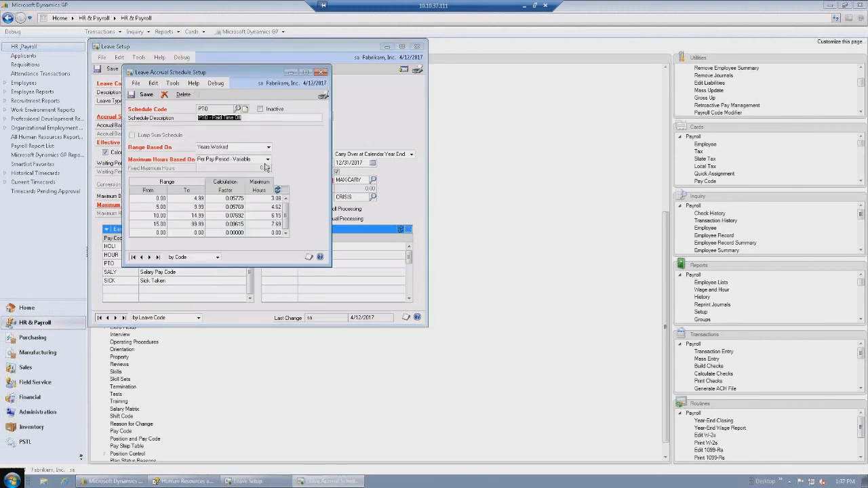
click(322, 72)
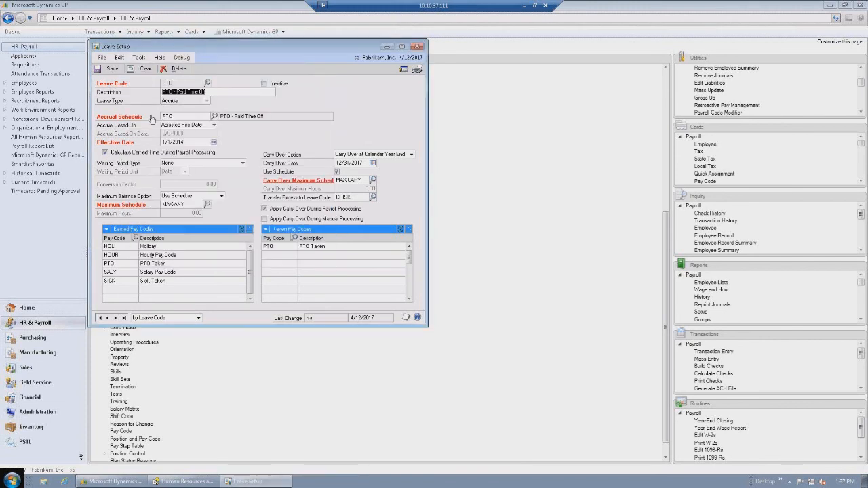
Review the PTO leave code's Accrual Based On options, keeping Adjusted Hire Date, and check its Effective Date field.
click(214, 125)
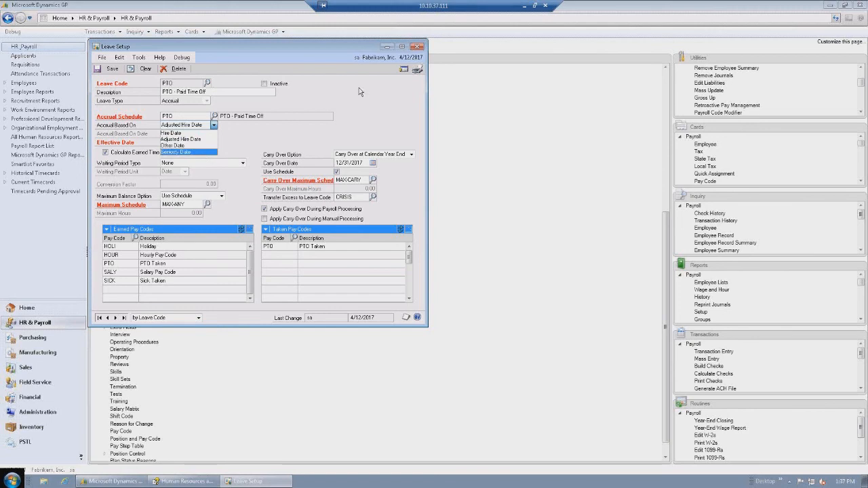
click(283, 45)
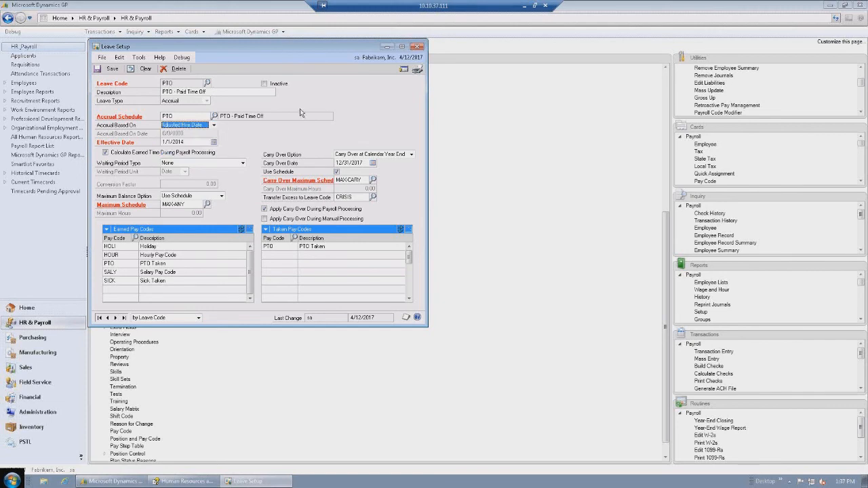
click(201, 142)
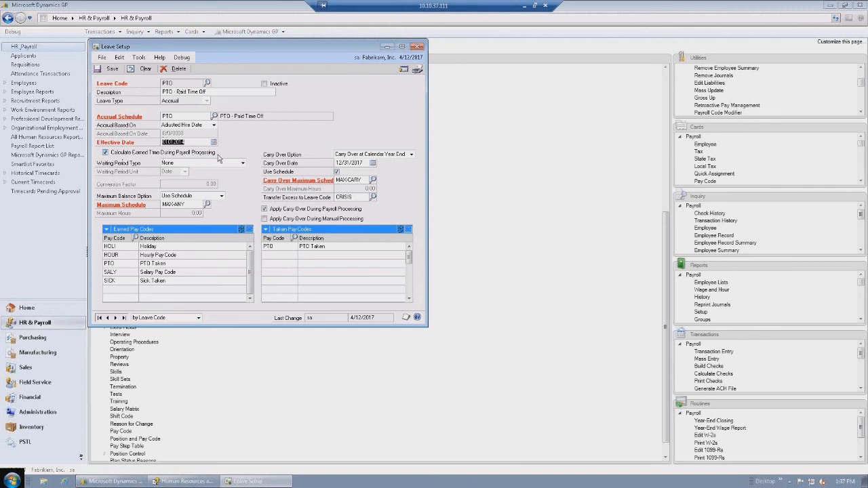
Set the PTO leave code's Waiting Period Type to One Time, try the Days and Hours units, and set the unit to Date.
click(242, 164)
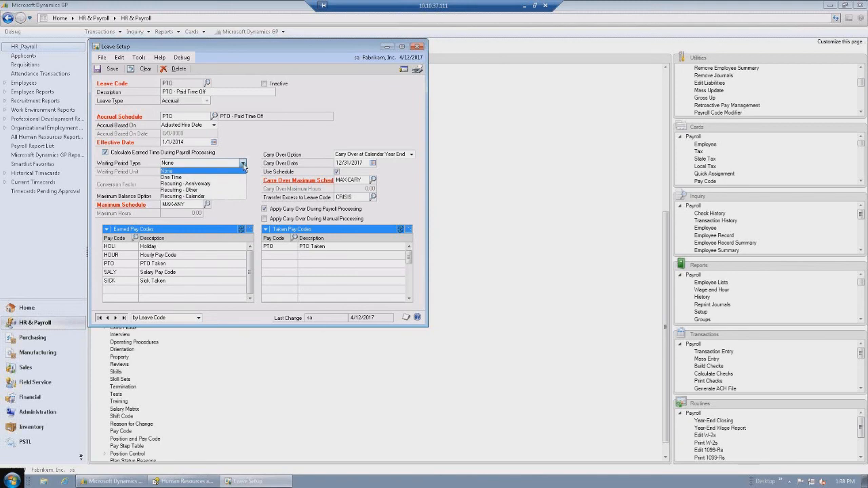
click(200, 177)
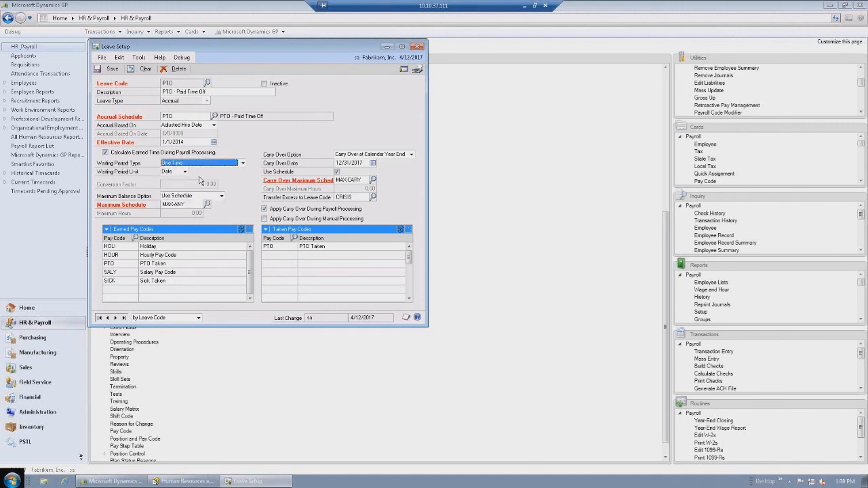
click(184, 172)
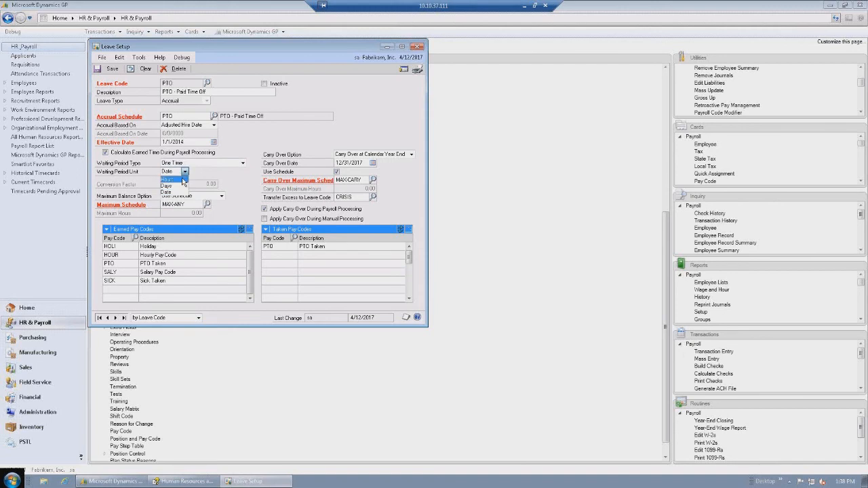
click(178, 186)
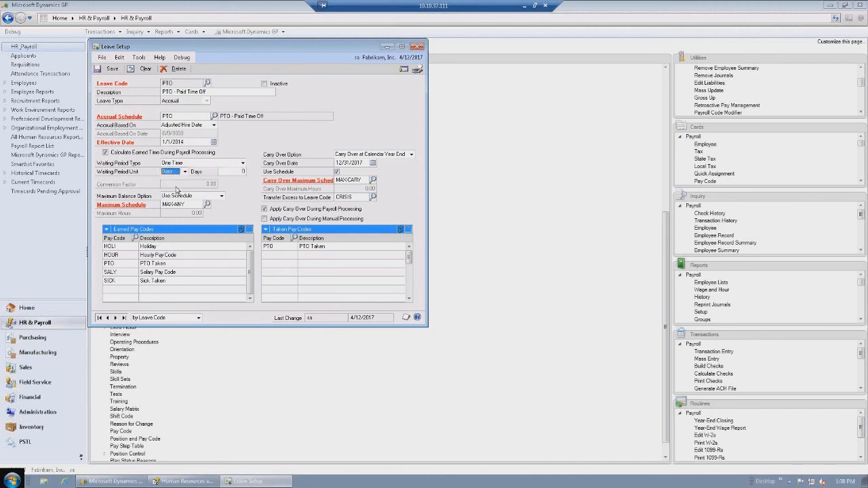
click(243, 172)
click(184, 172)
click(175, 179)
click(185, 171)
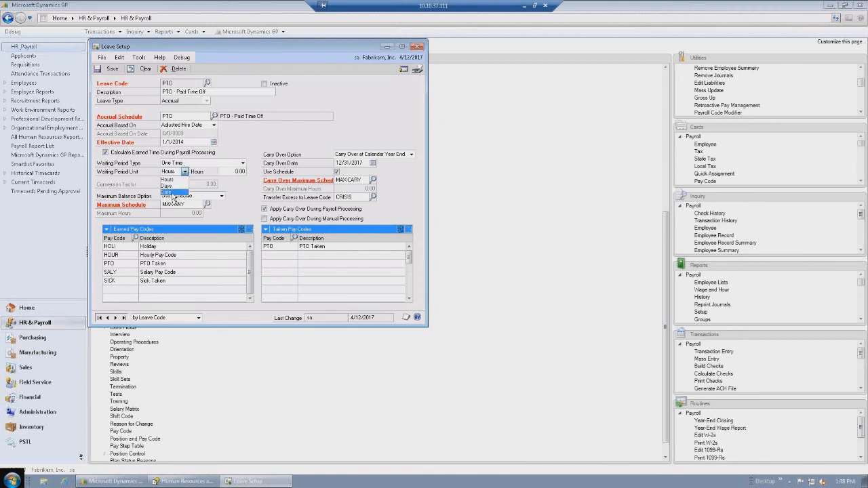
click(170, 193)
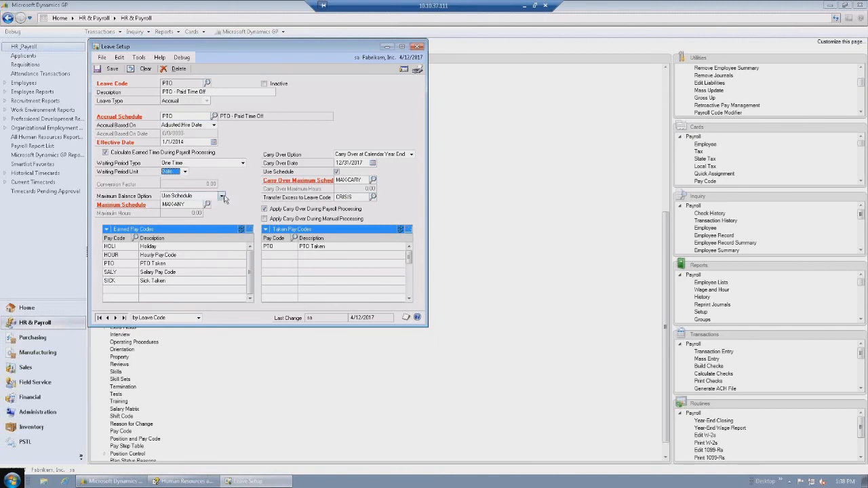
Keep the PTO code's Maximum Balance Option at Use Schedule and review the linked maximum schedule's hours per tier, closing it without changes.
click(221, 196)
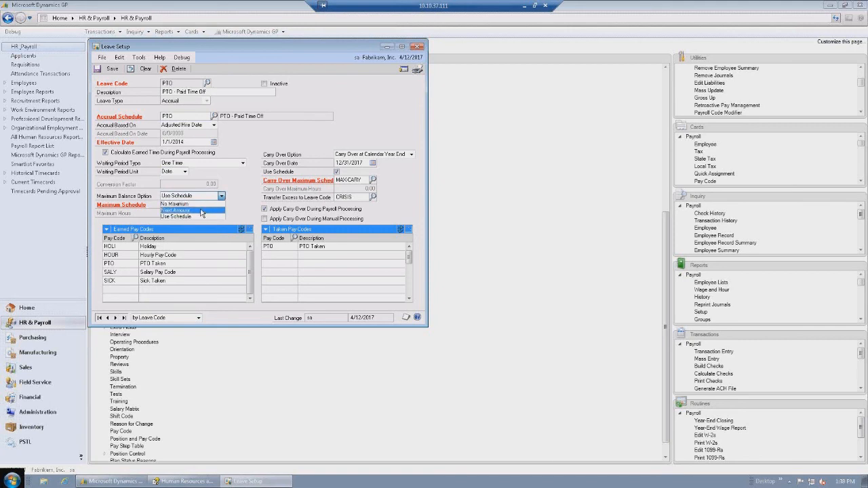
click(178, 217)
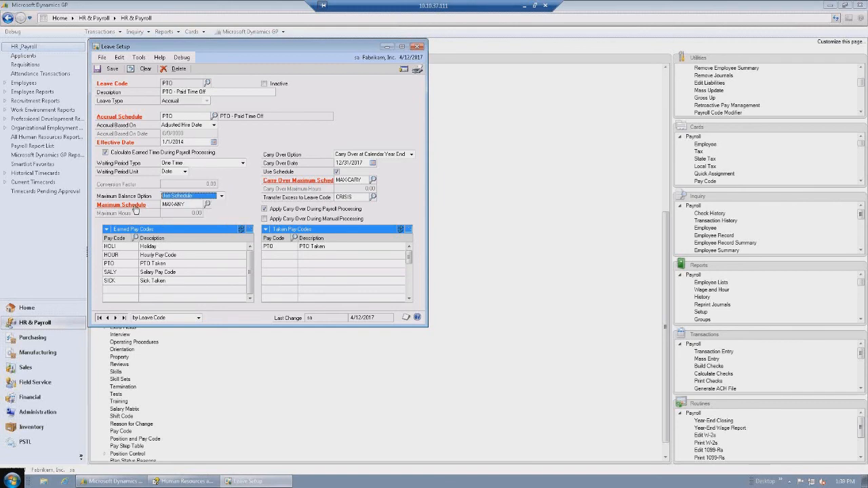
click(135, 206)
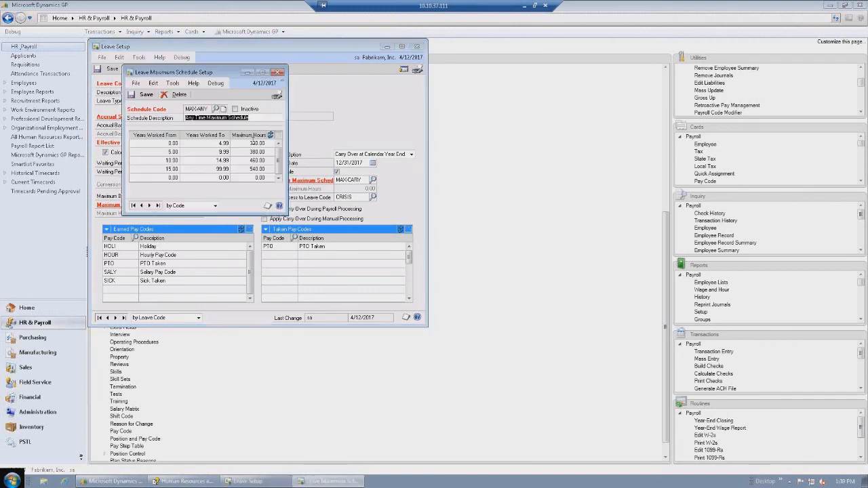
click(250, 143)
click(248, 152)
click(247, 160)
click(247, 168)
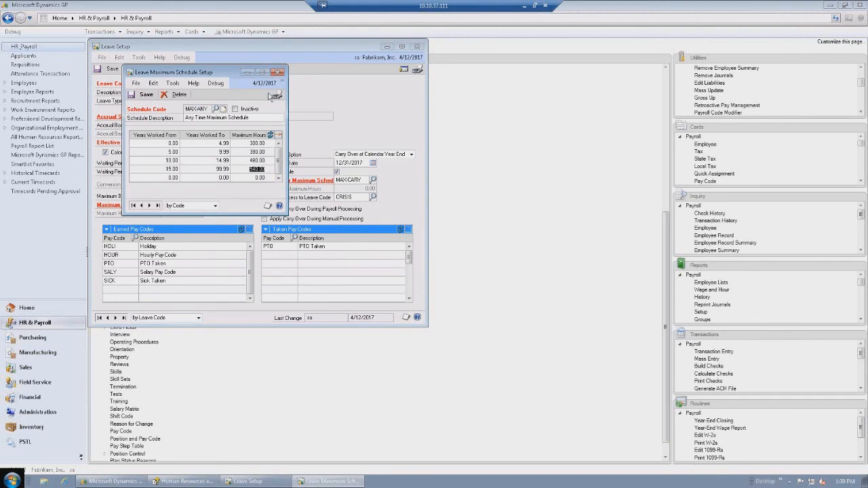
click(278, 72)
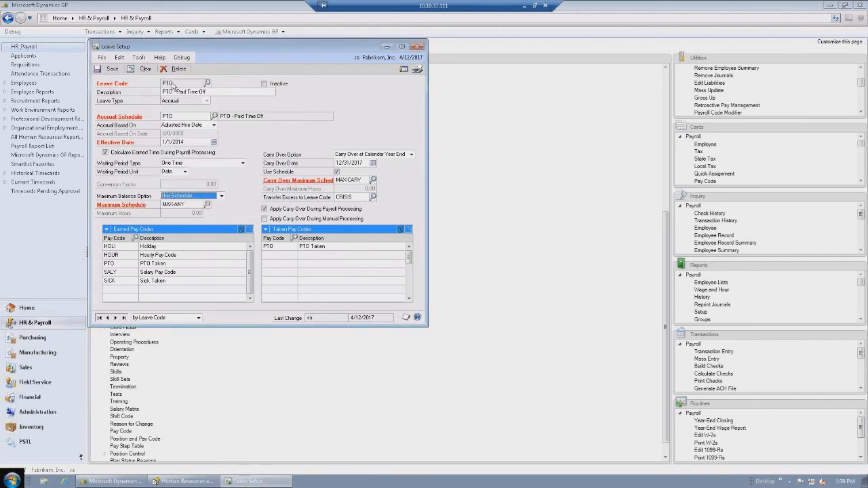
Review the Carry Over Option and Accrual Based On choices, keeping Carry Over at Calendar Year End and Adjusted Hire Date.
click(411, 155)
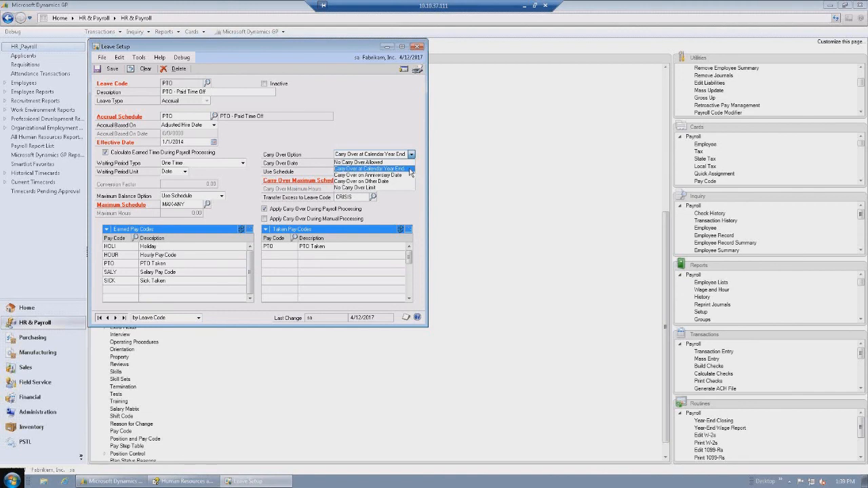
click(409, 169)
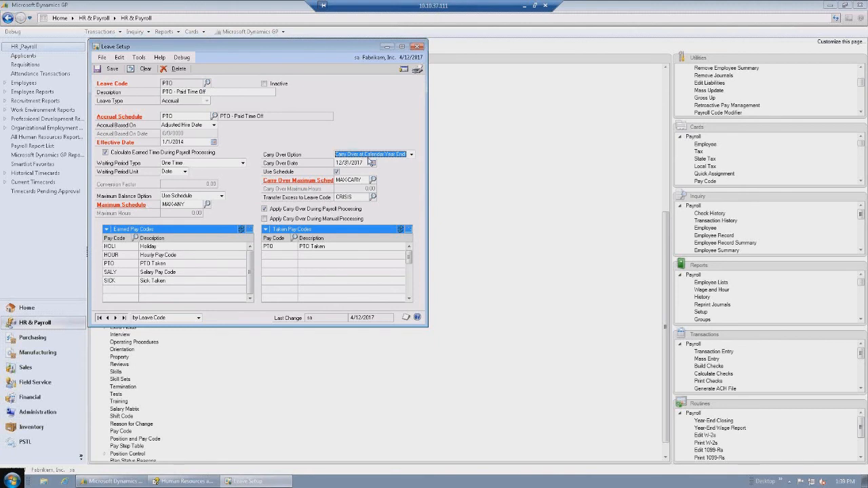
click(410, 156)
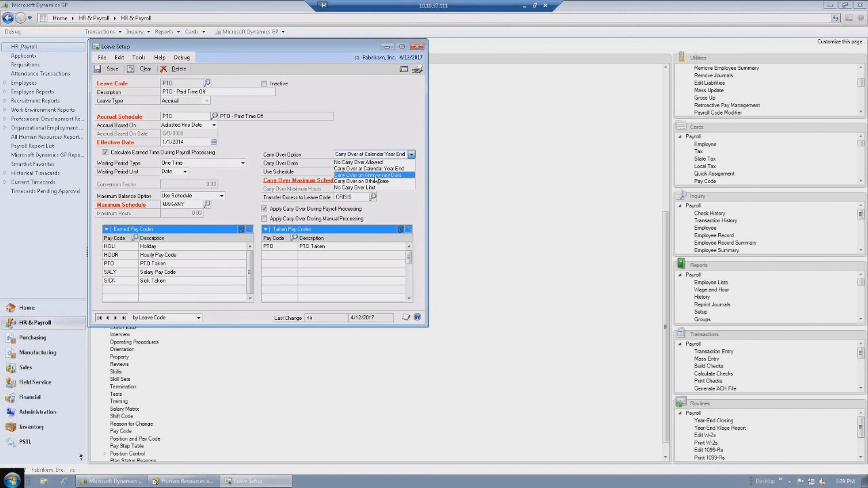
click(214, 125)
click(214, 125)
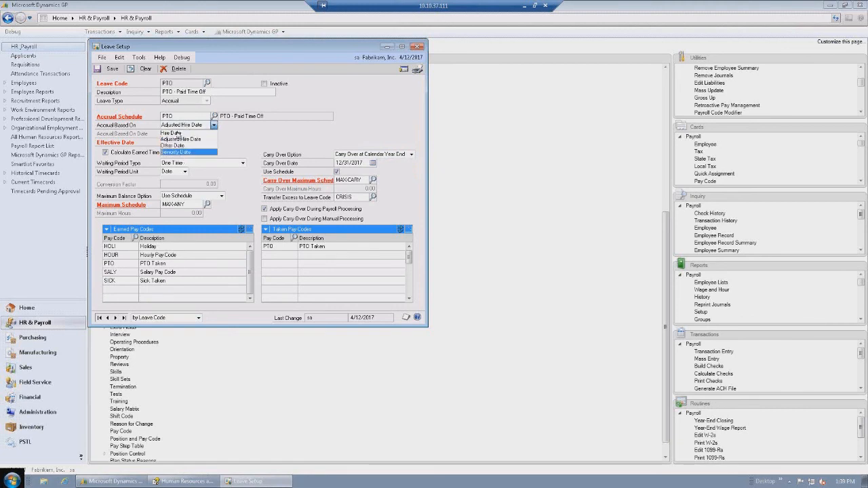
click(215, 126)
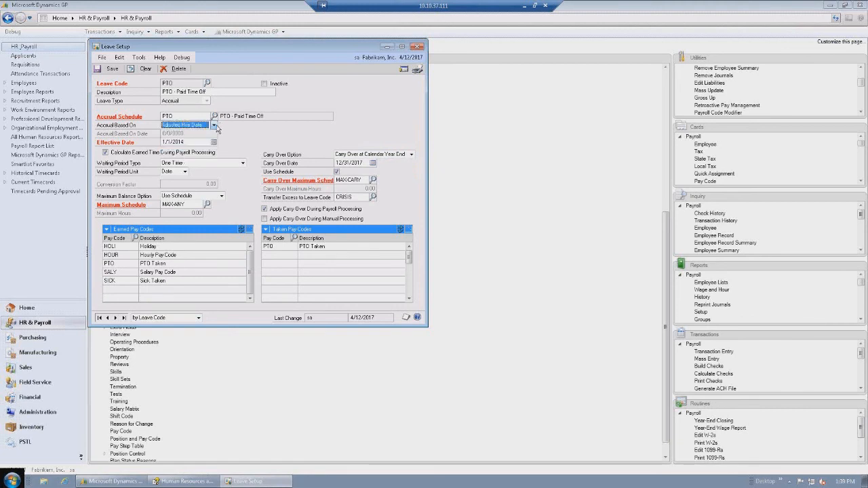
click(411, 155)
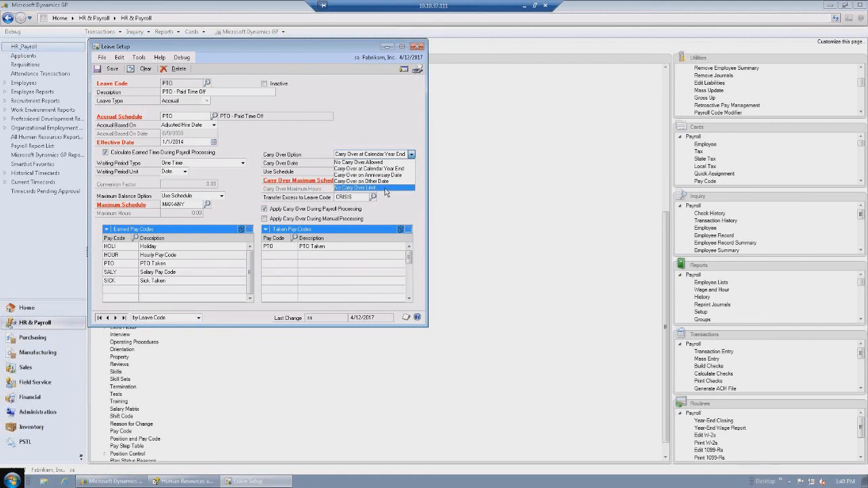
click(379, 116)
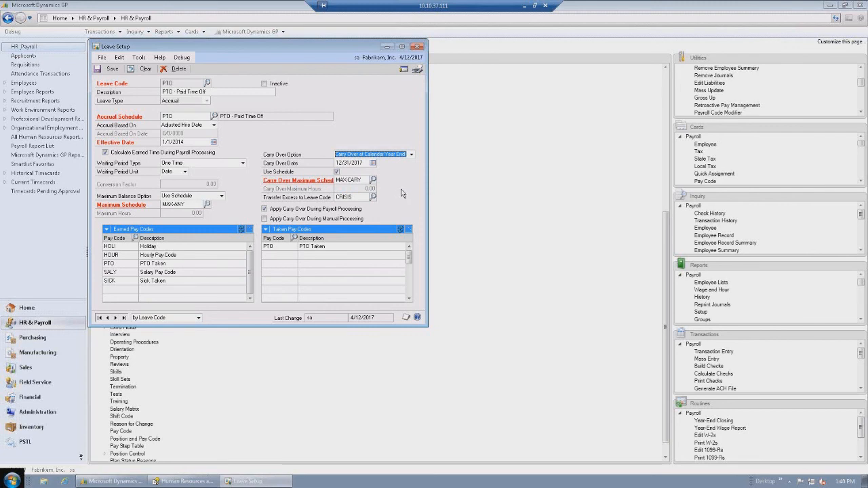
Review the years-worked ranges and maximum hours in the PTO code's carry over maximum schedule, closing it without changes.
click(302, 182)
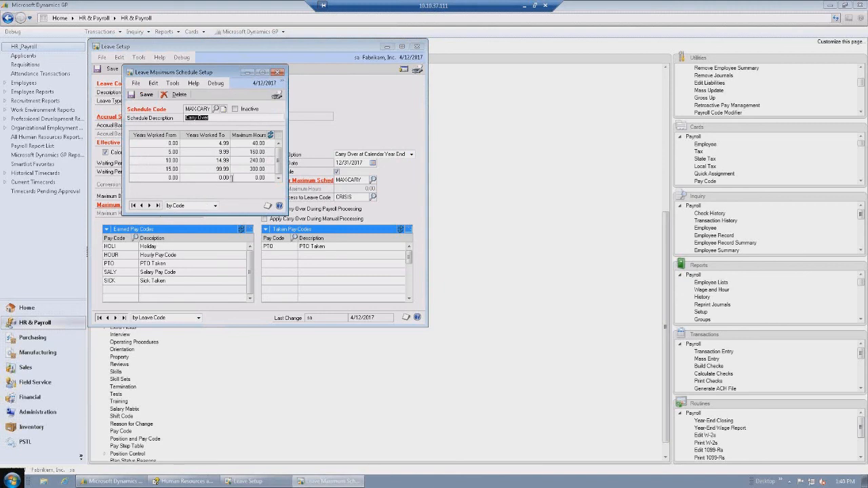
click(150, 142)
click(206, 143)
click(238, 144)
click(238, 152)
click(239, 163)
click(239, 169)
click(277, 72)
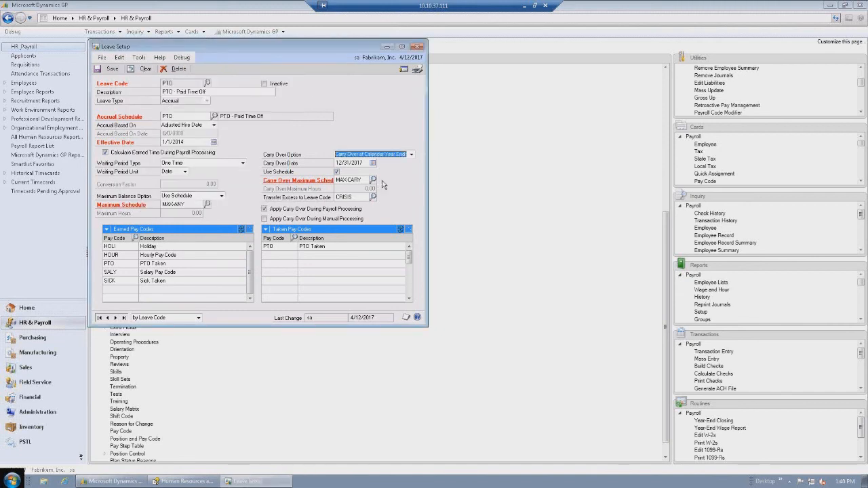
Turn the carry over Use Schedule option off and back on, and review the PTO code's earned and taken pay codes.
click(337, 171)
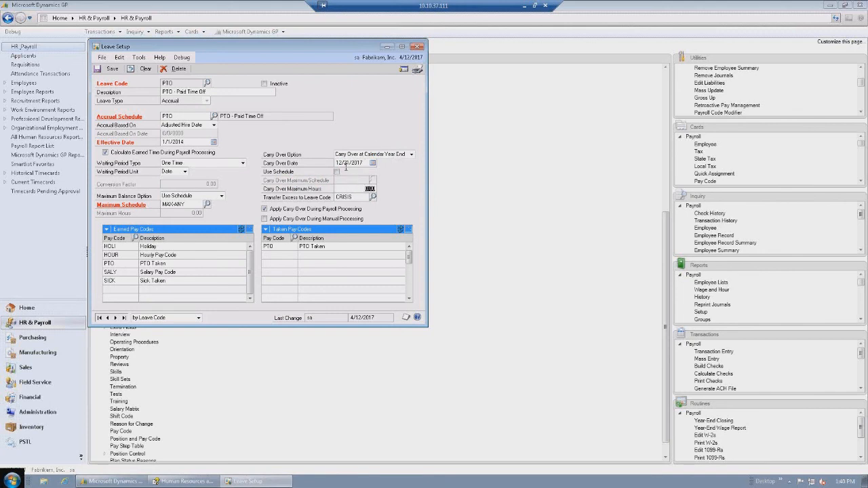
click(337, 172)
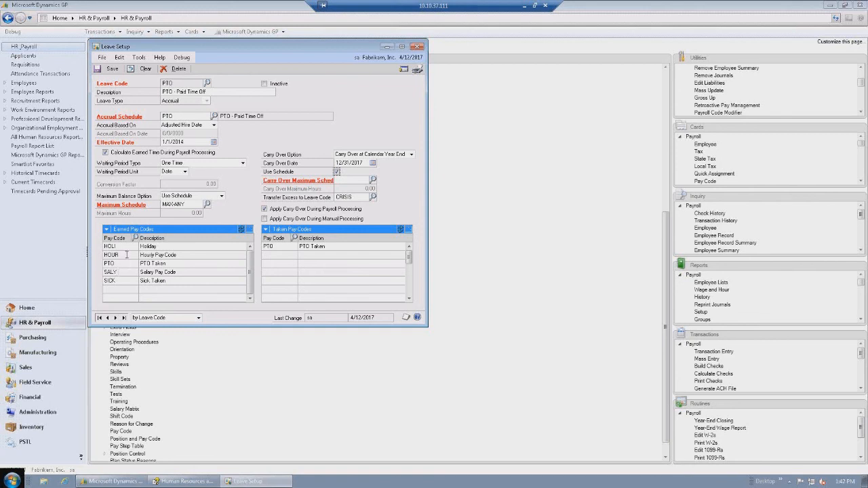
click(126, 265)
click(127, 281)
click(283, 247)
Clear the PTO record, load the COMSRV leave code, and review its lump sum posting date and hours to post.
click(144, 69)
click(207, 83)
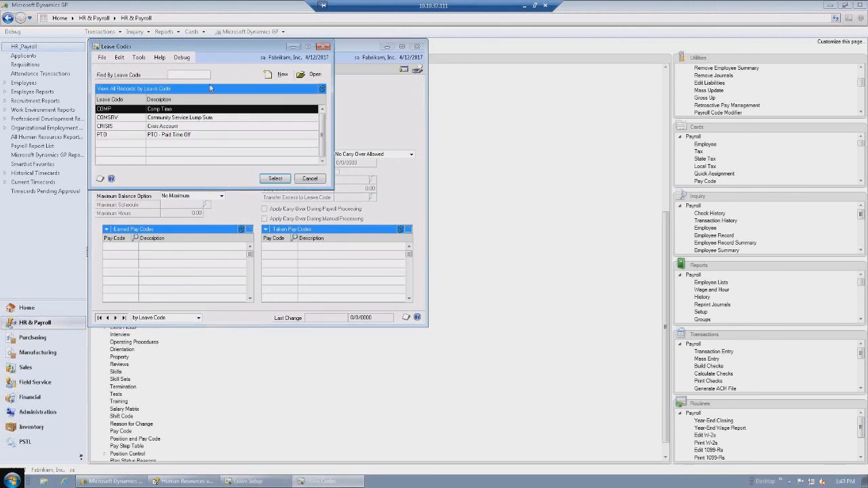
double_click(142, 118)
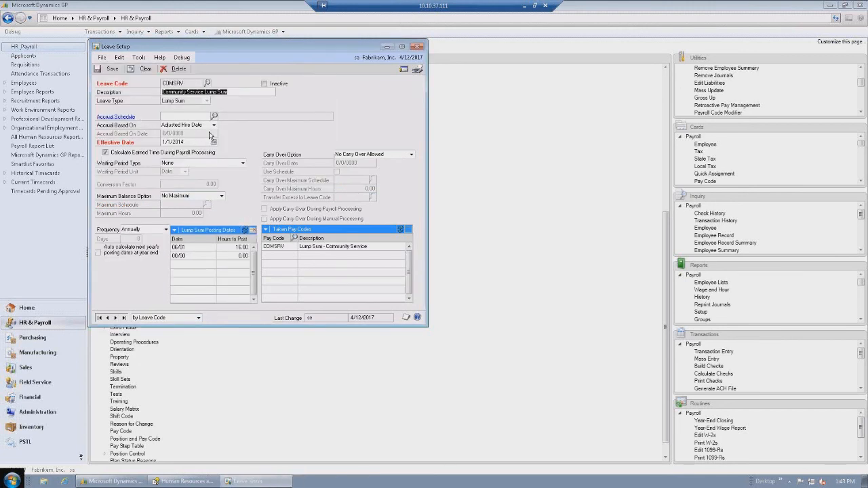
click(192, 248)
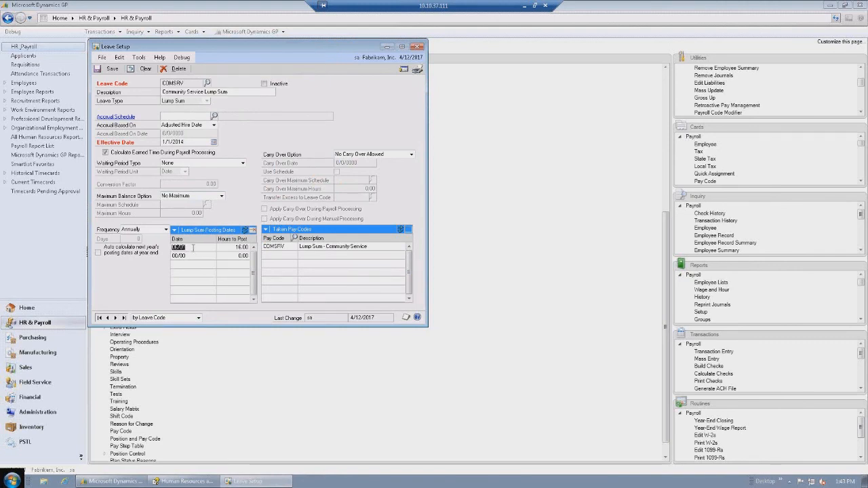
click(230, 248)
Try the Lump Sum Schedule option on a blank leave accrual schedule and discard the changes.
click(123, 122)
click(132, 136)
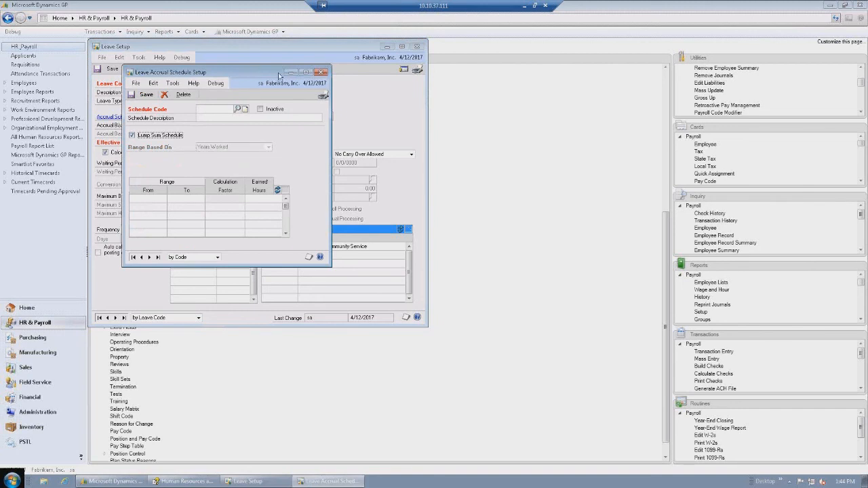
click(323, 73)
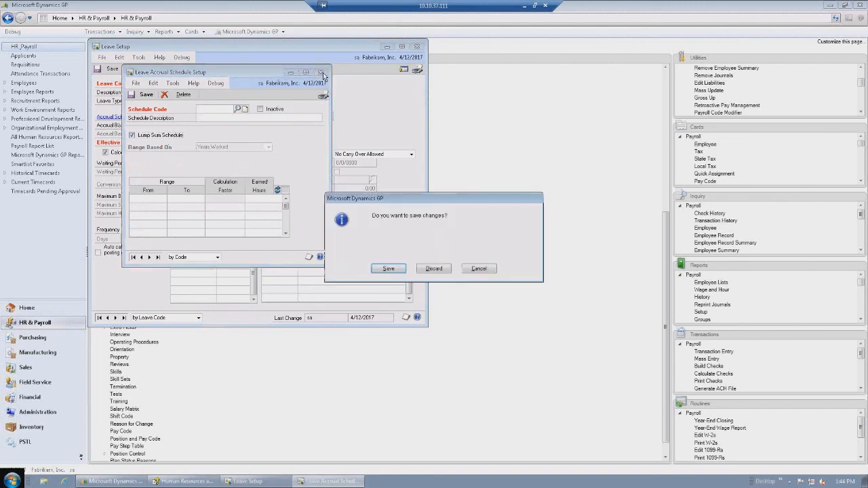
click(434, 270)
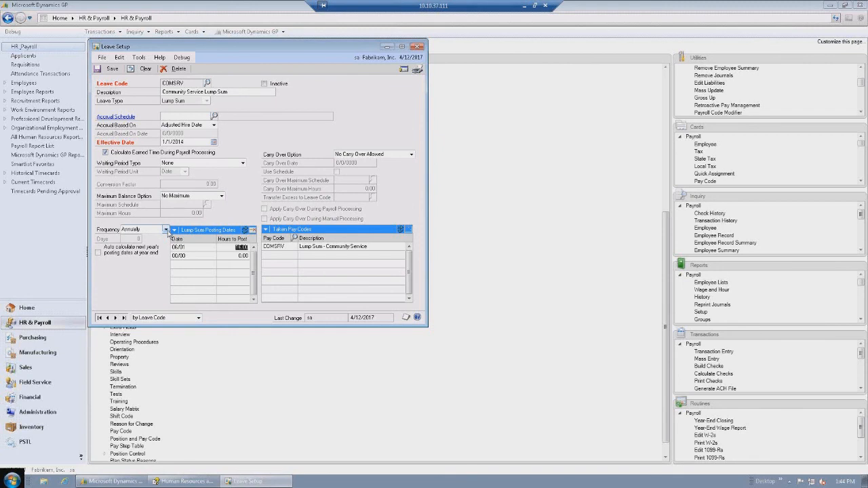
Review the COMSRV code's lump sum Frequency options, keeping Annually, and close Leave Setup.
click(166, 231)
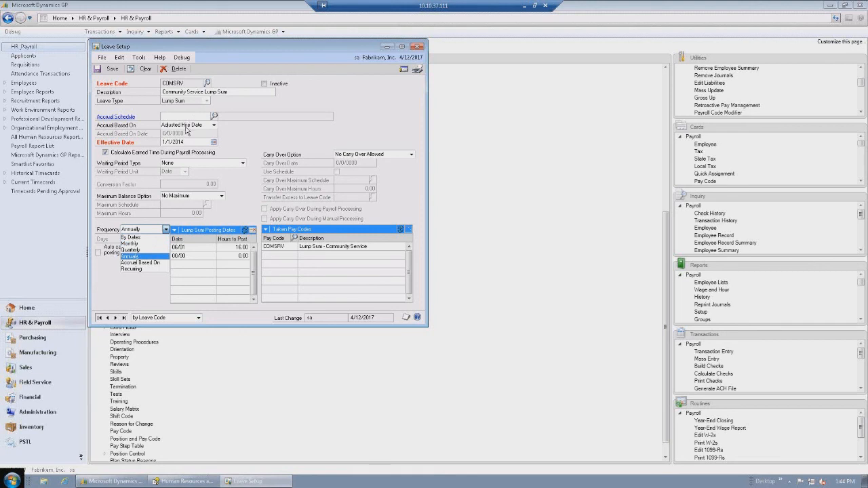
click(119, 288)
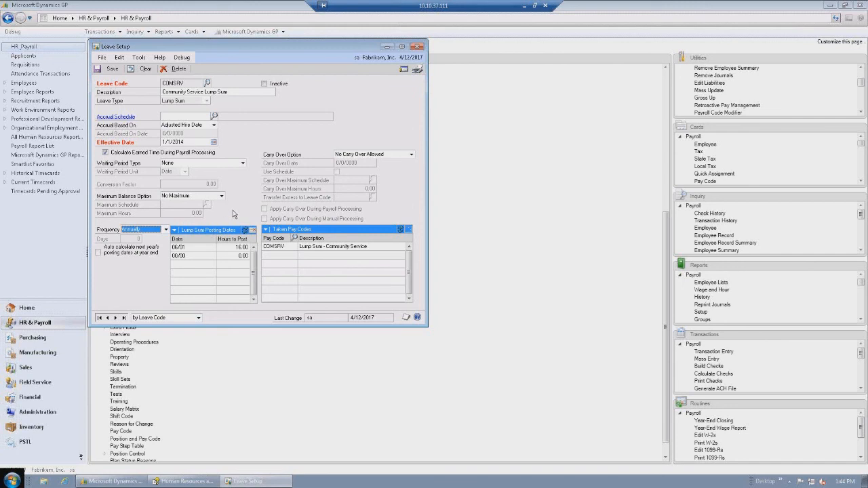
click(165, 230)
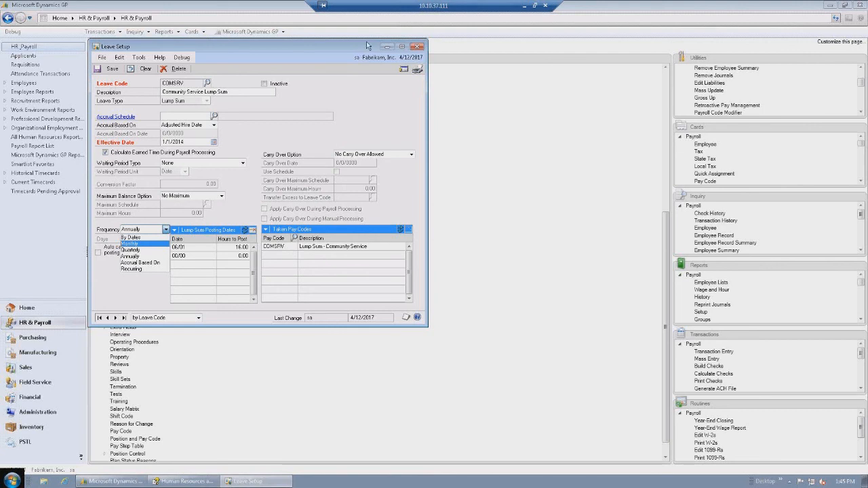
click(421, 47)
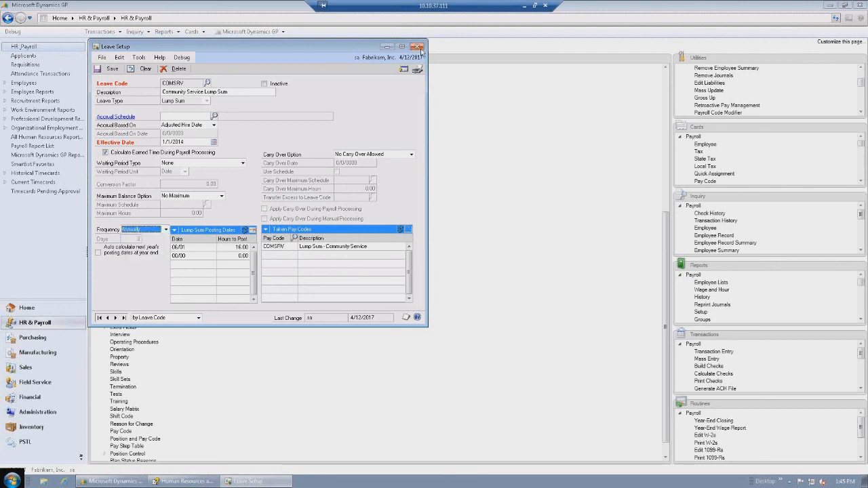
click(418, 48)
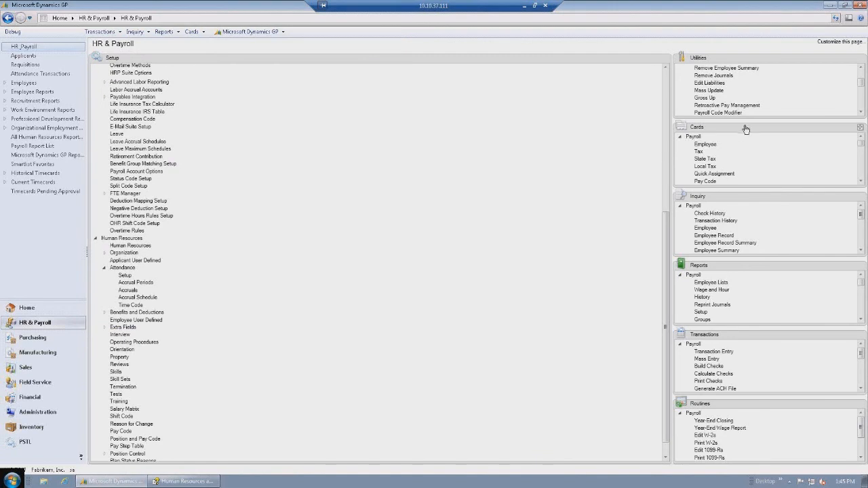
Bring Cards into the main area, load an employee in Leave Quick Assignment to review the included leave codes, and save the assignment.
drag(750, 131, 286, 111)
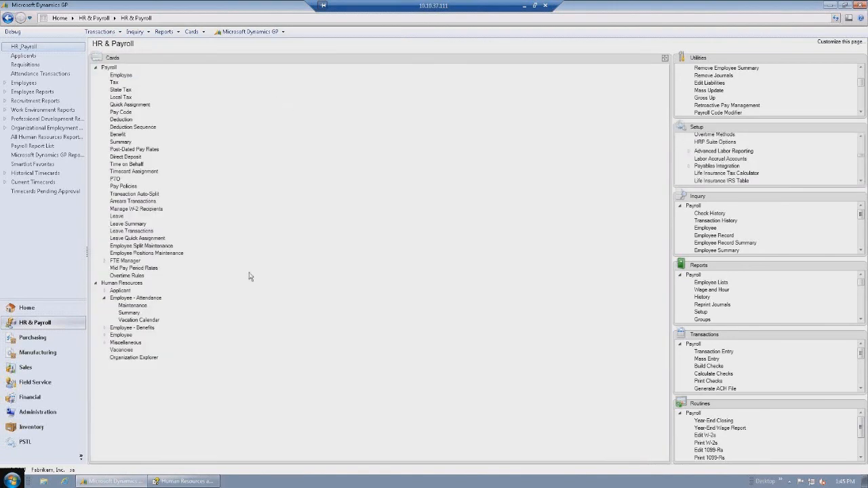
click(139, 239)
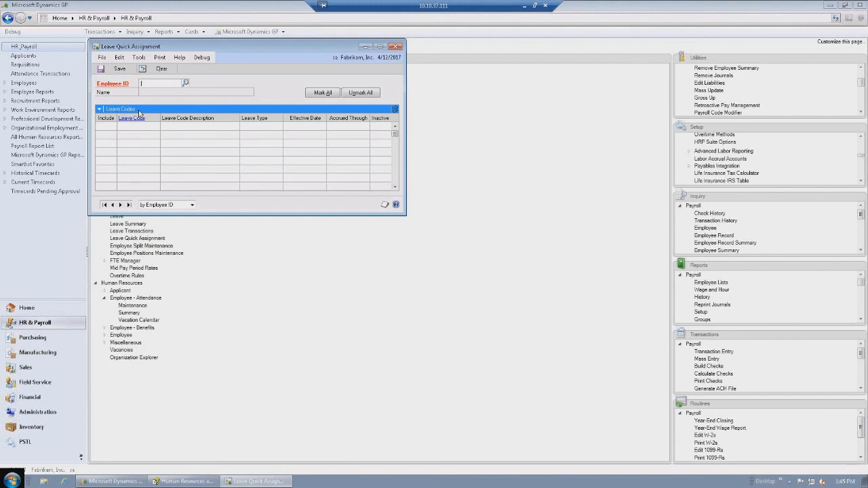
text(B)
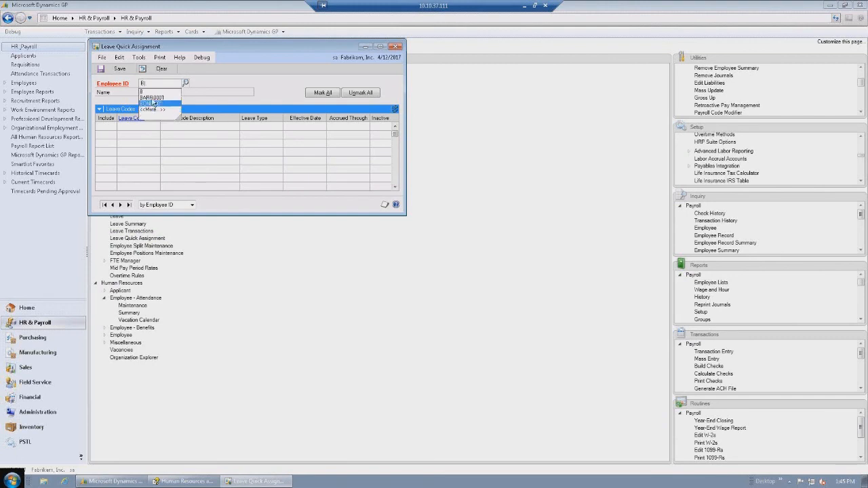
click(155, 102)
key(Tab)
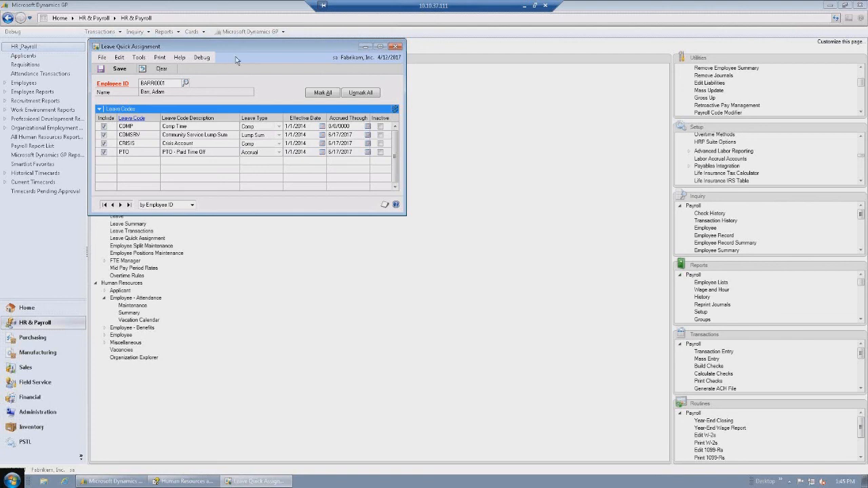
click(395, 47)
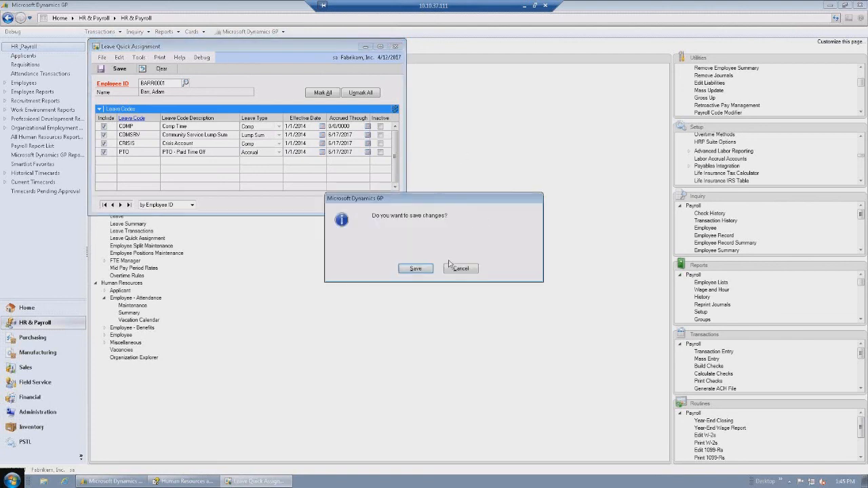
click(427, 269)
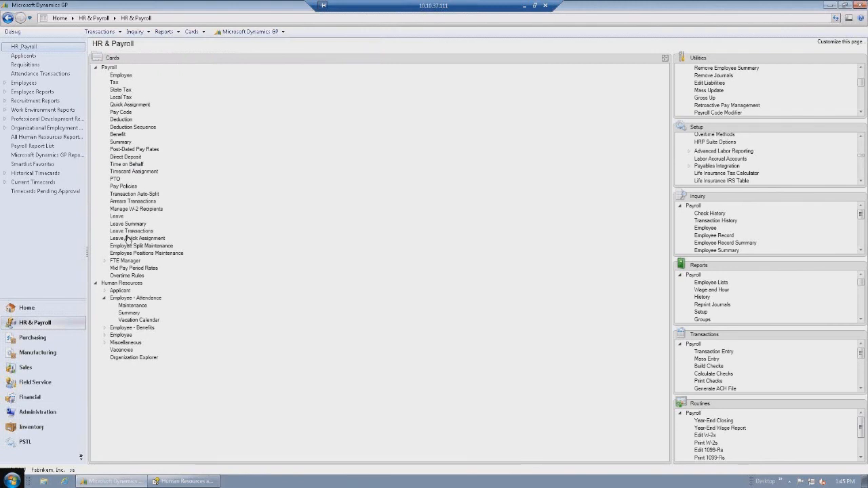
Load an employee in Employee Leave Maintenance and browse to the PTO leave code to review its accrual, carryover and balance details.
click(116, 217)
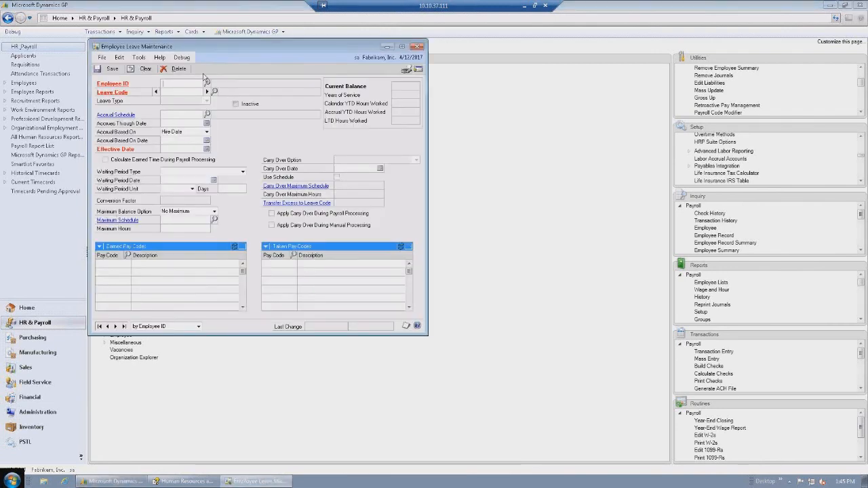
click(207, 82)
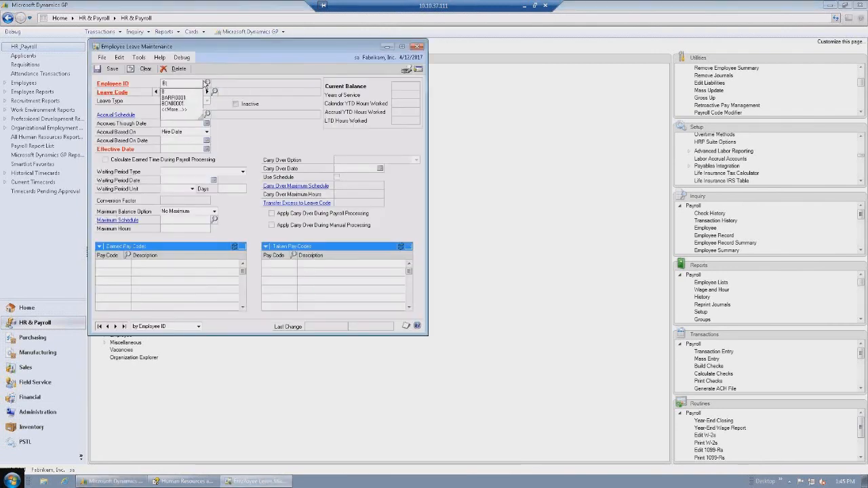
click(181, 100)
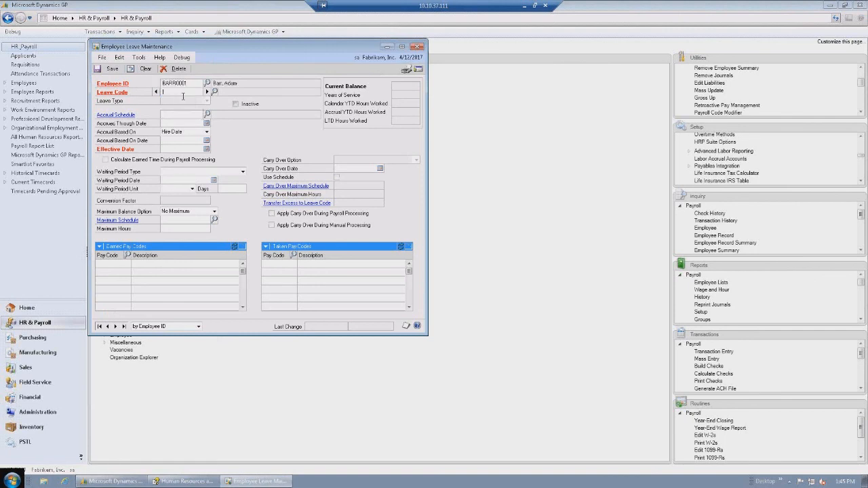
click(208, 93)
click(208, 93)
click(208, 93)
click(208, 92)
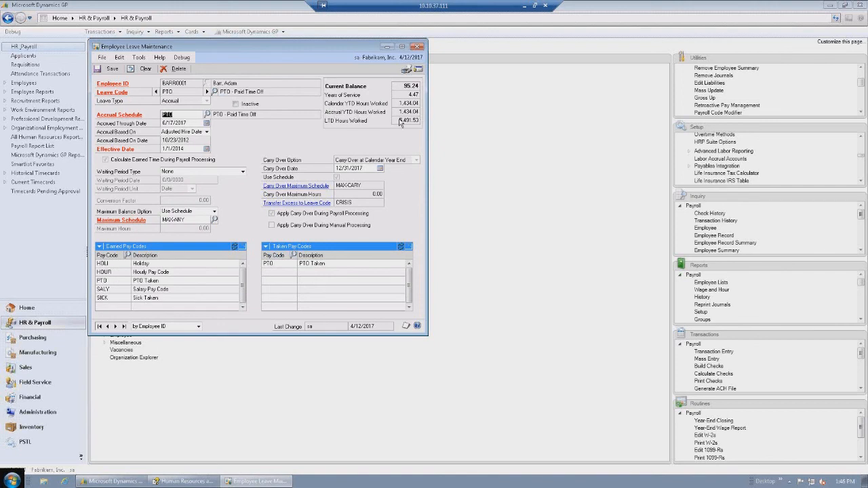
Bring up the employee's Leave Summary from the PTO record and review its Method options and transaction date range fields.
click(418, 70)
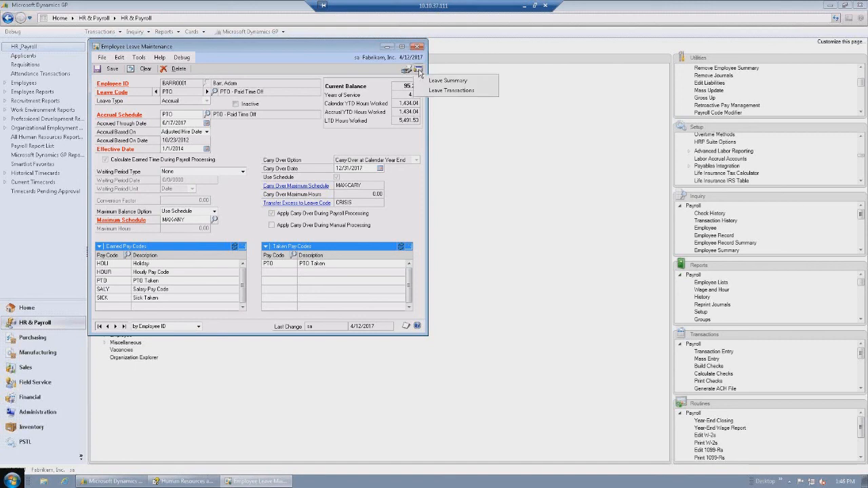
click(448, 81)
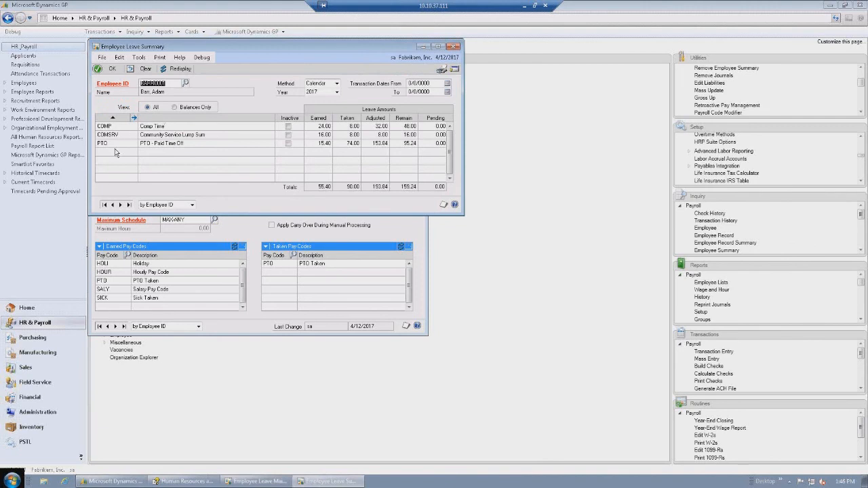
click(337, 84)
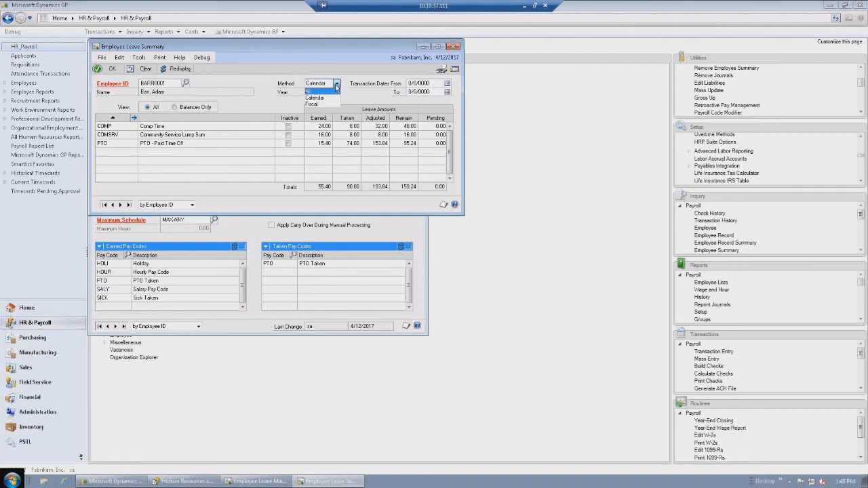
click(337, 84)
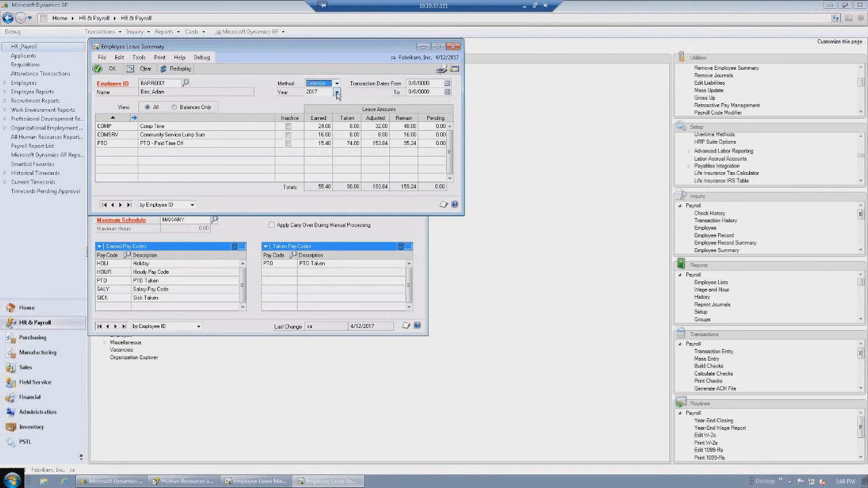
click(432, 82)
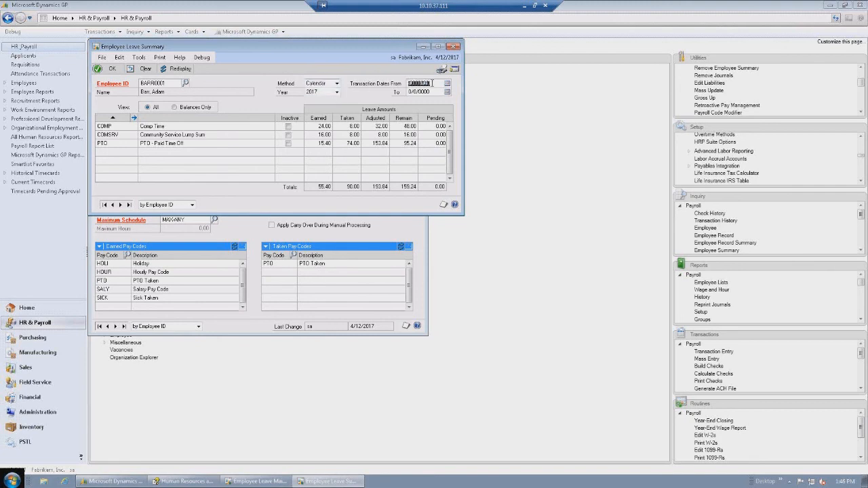
click(436, 92)
Drill into the PTO leave transactions and examine the beginning balance, accrued, maximum balance adjustment, taken and termination payout entries.
double_click(124, 144)
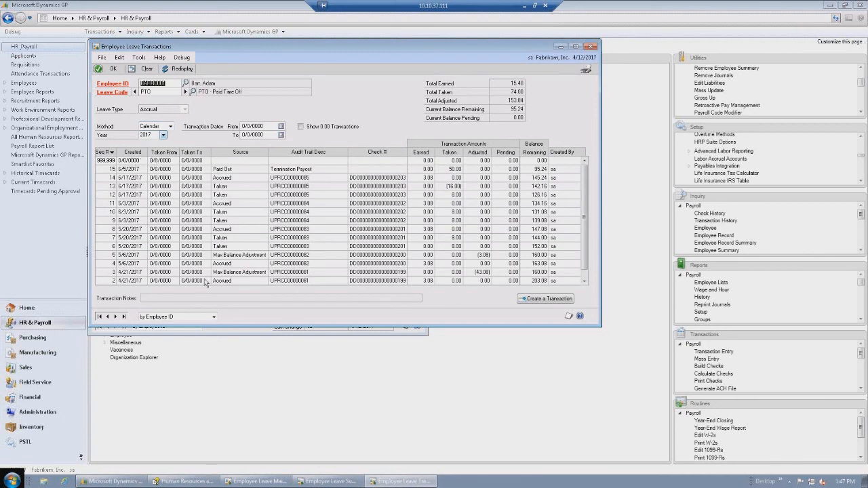
click(584, 280)
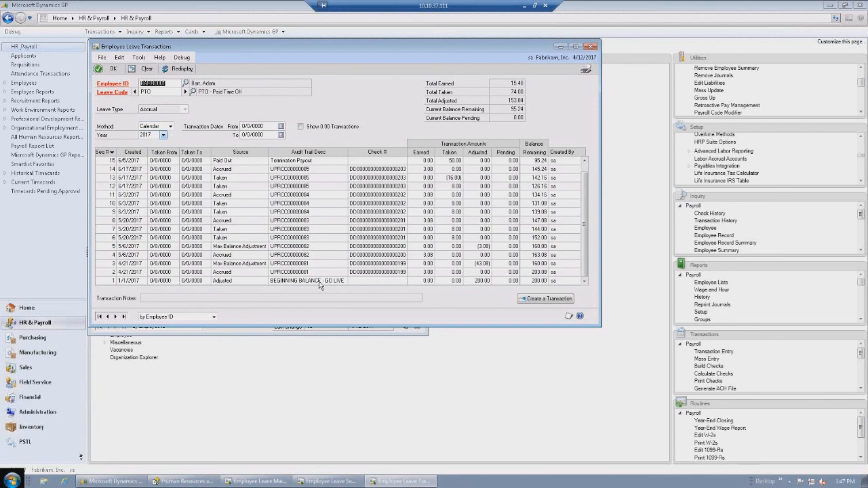
click(486, 285)
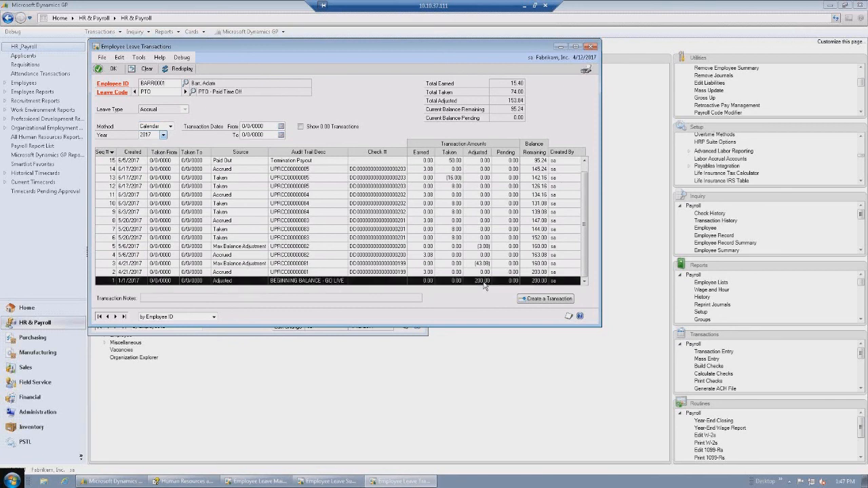
click(425, 274)
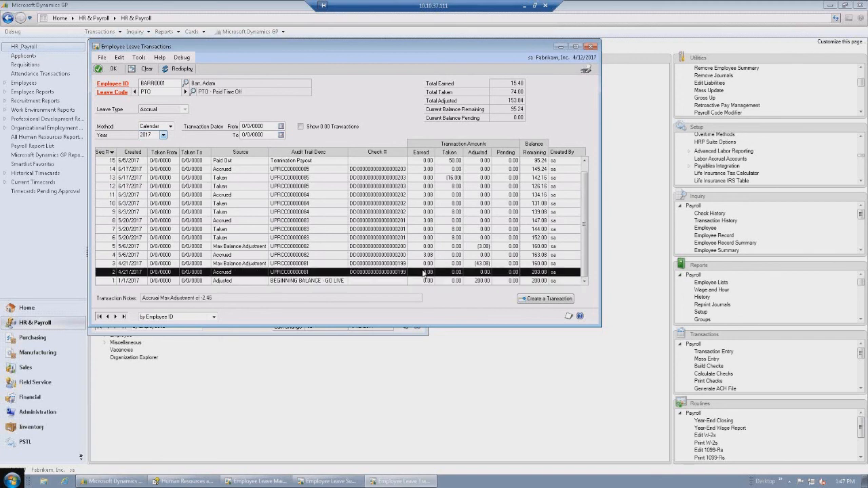
click(243, 265)
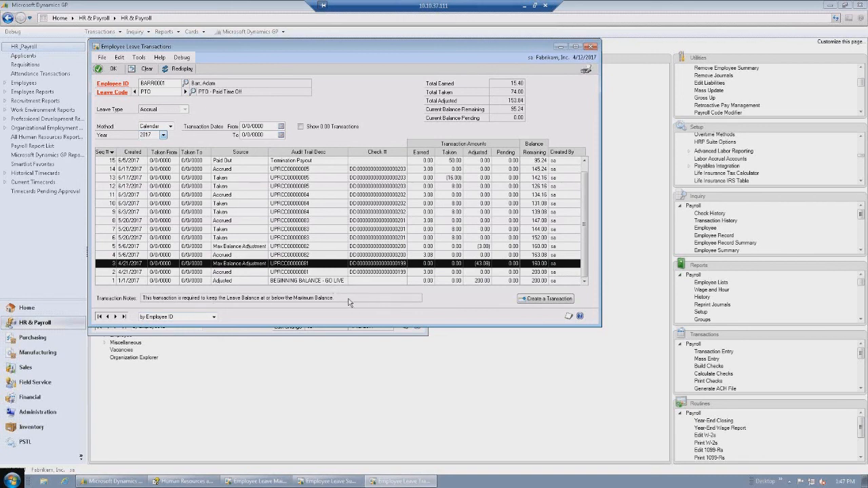
click(244, 229)
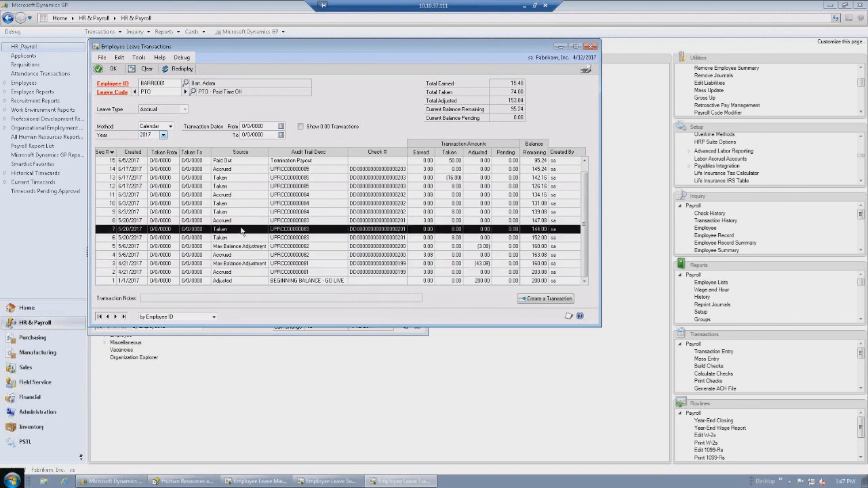
click(443, 178)
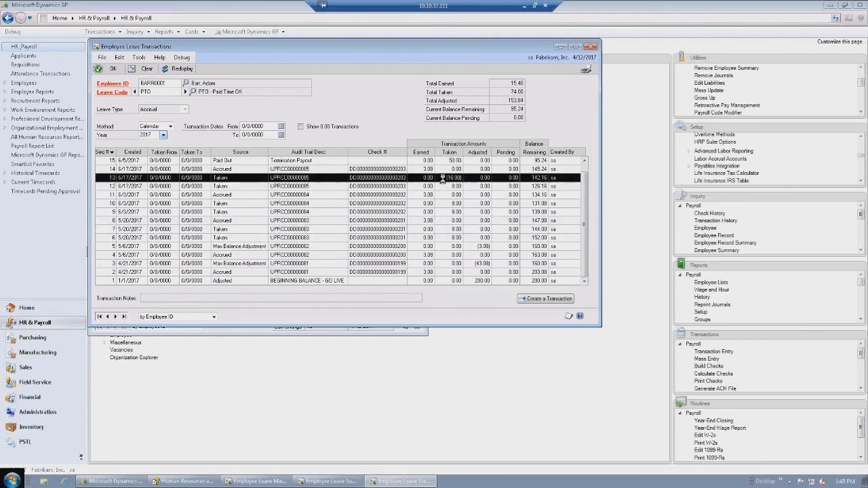
click(250, 162)
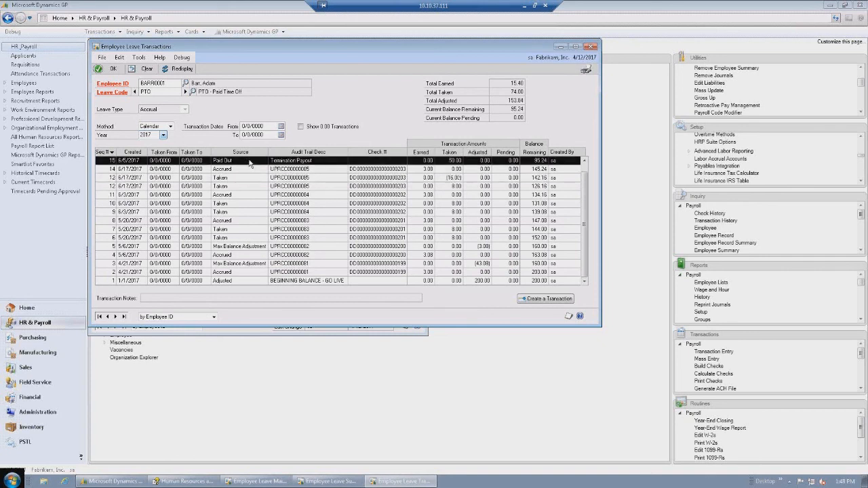
Start a new leave transaction for PTO, review the Adjustment fields, and set the transaction type to Pay Out.
click(545, 299)
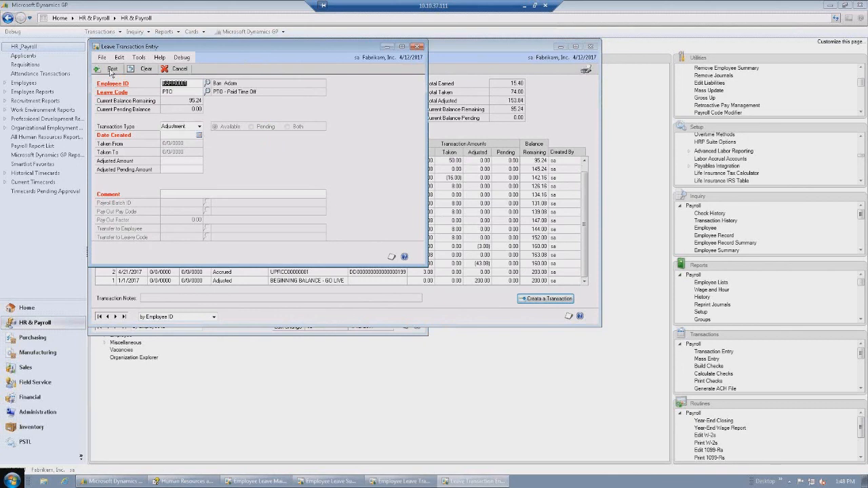
click(200, 126)
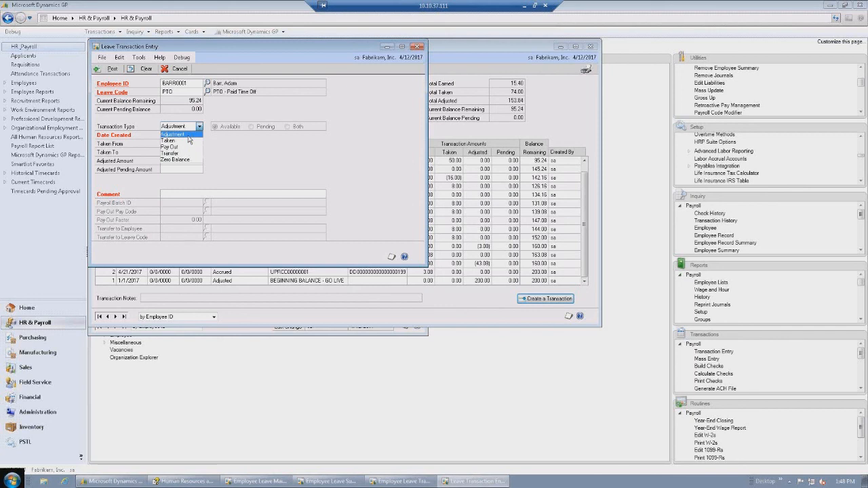
click(187, 134)
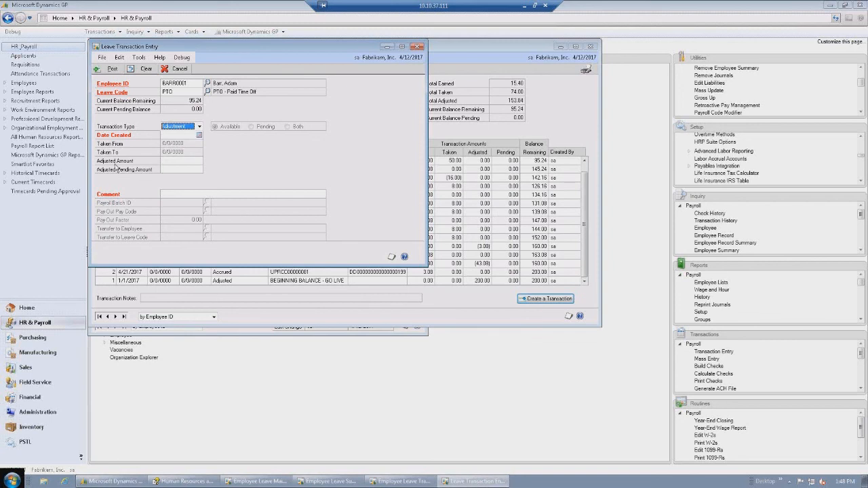
click(200, 128)
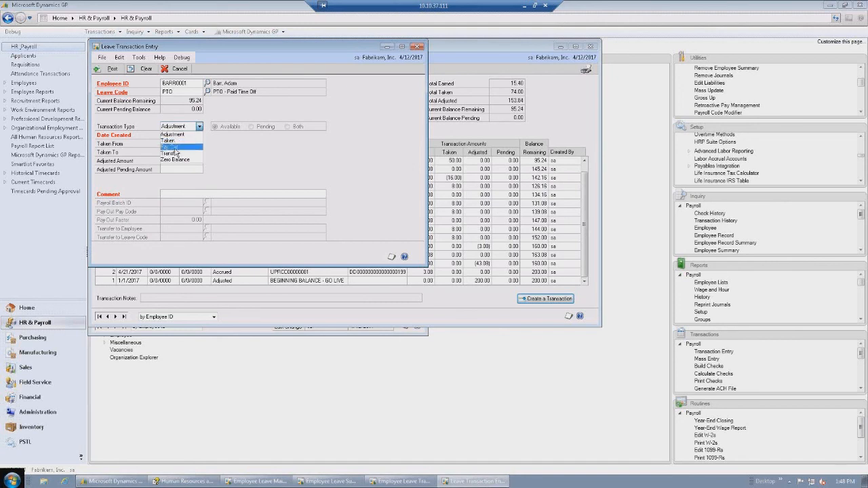
click(177, 147)
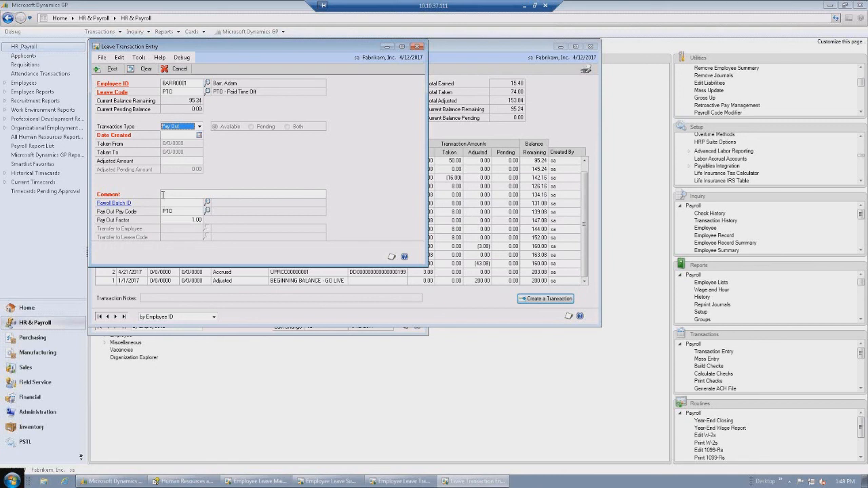
Review the Pay Out batch and pay code fields, switch the transaction type to Transfer, and close the entry without posting.
drag(272, 44, 279, 194)
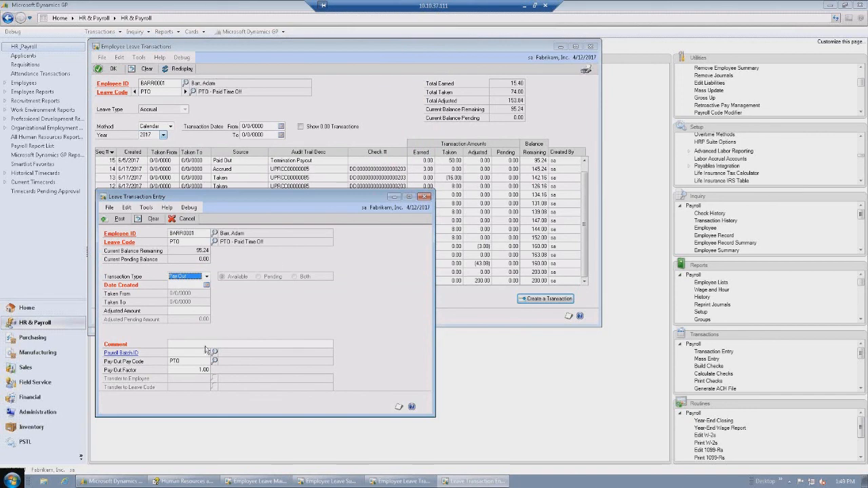
drag(259, 197, 257, 53)
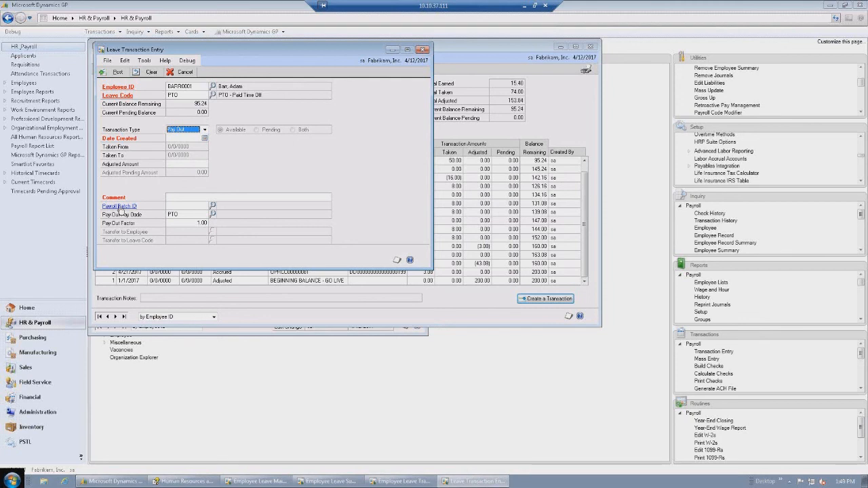
click(191, 216)
click(204, 128)
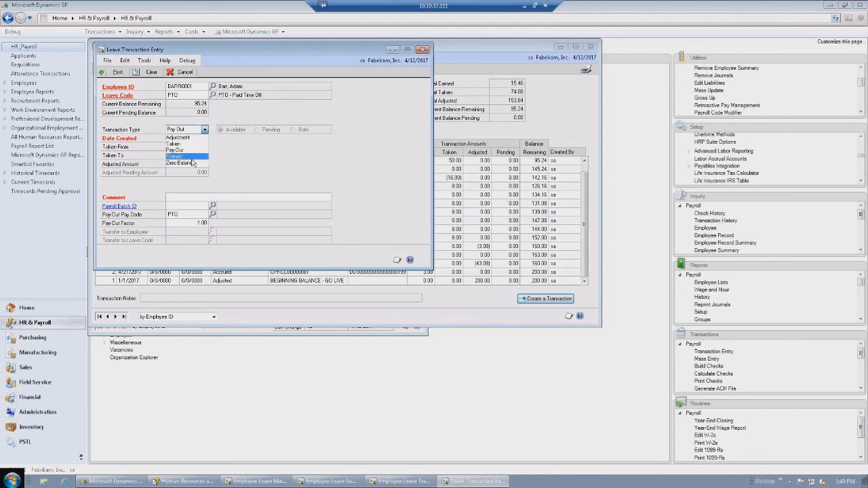
click(183, 157)
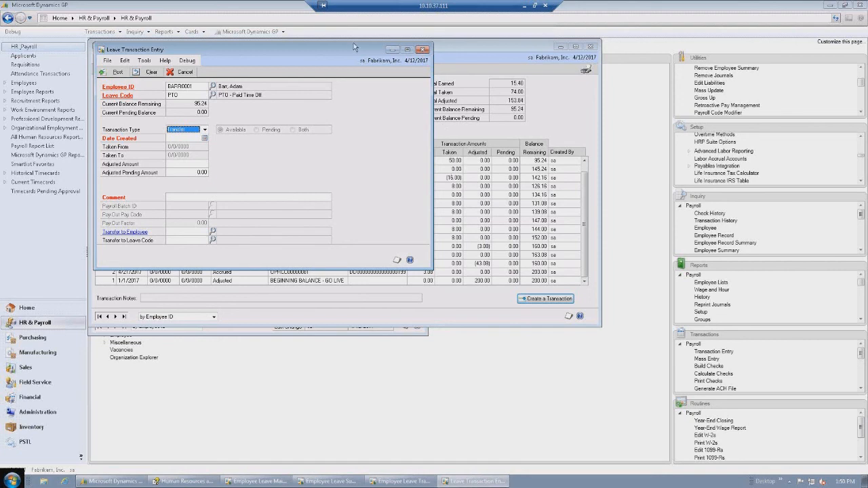
click(422, 50)
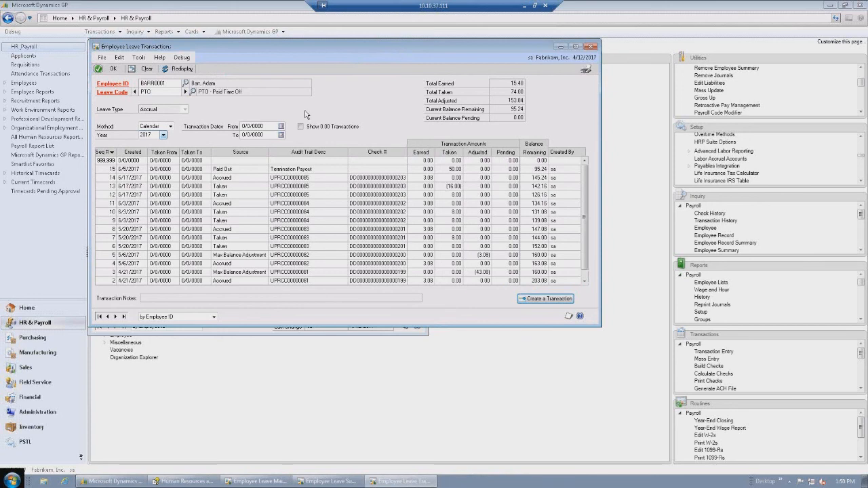
Review the negative Taken entry dated 6/17/2017, and close the leave transactions, summary and maintenance windows.
click(230, 186)
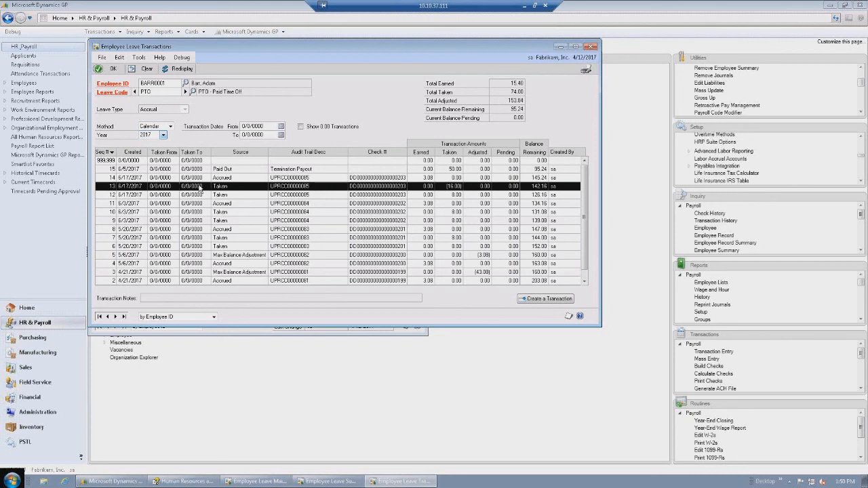
click(593, 47)
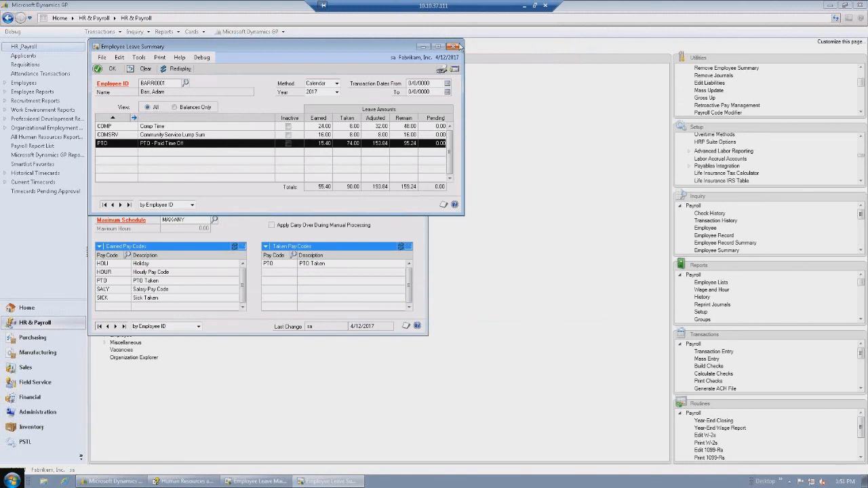
click(455, 46)
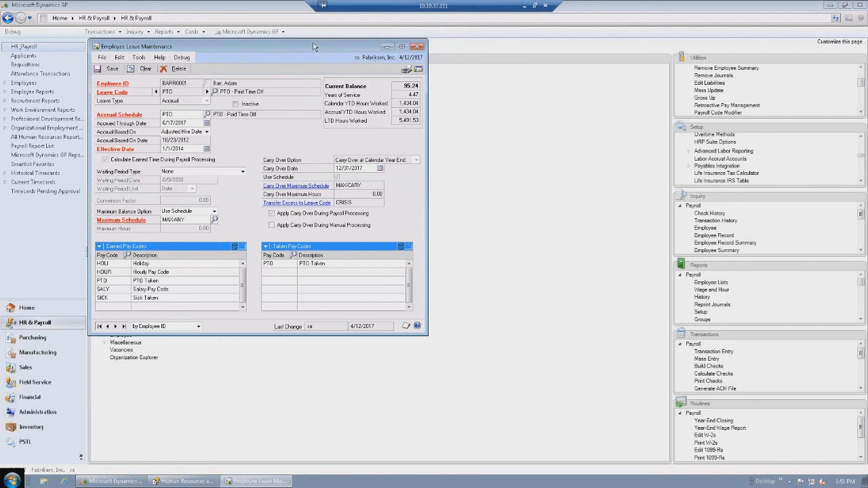
click(419, 47)
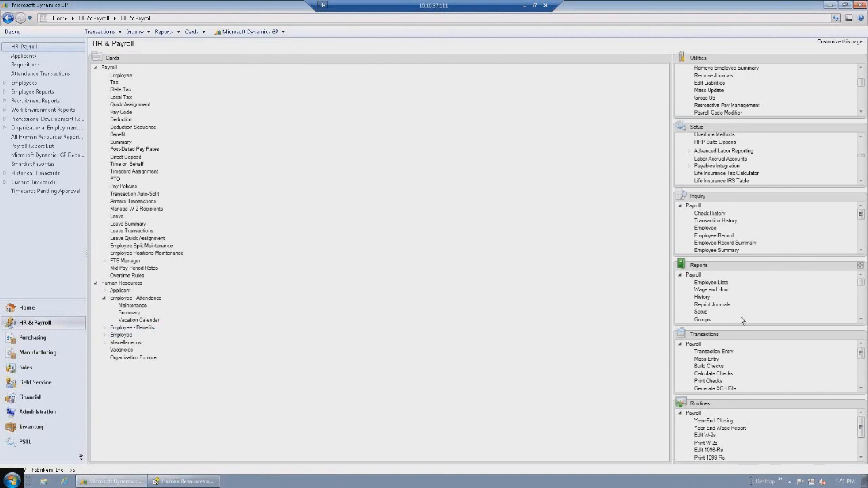
Load the employee's check history in Payroll Check Inquiry and select the direct deposit check dated 6/17/2017.
click(709, 213)
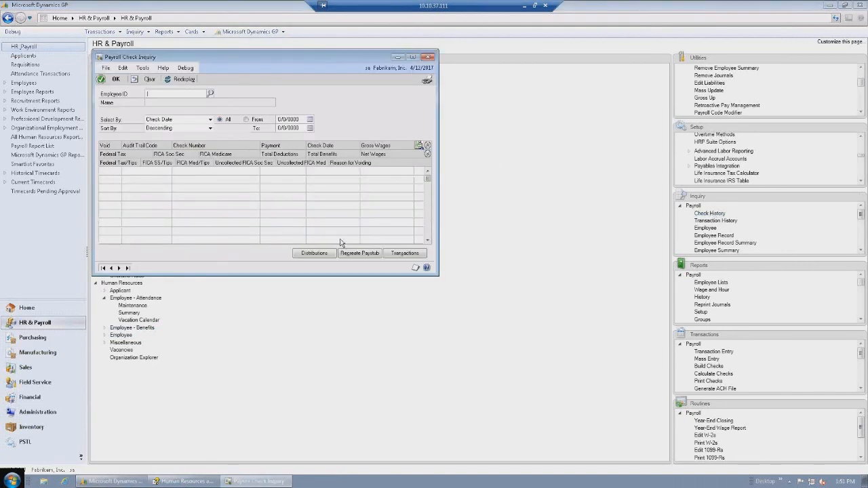
text(B)
click(164, 109)
key(Tab)
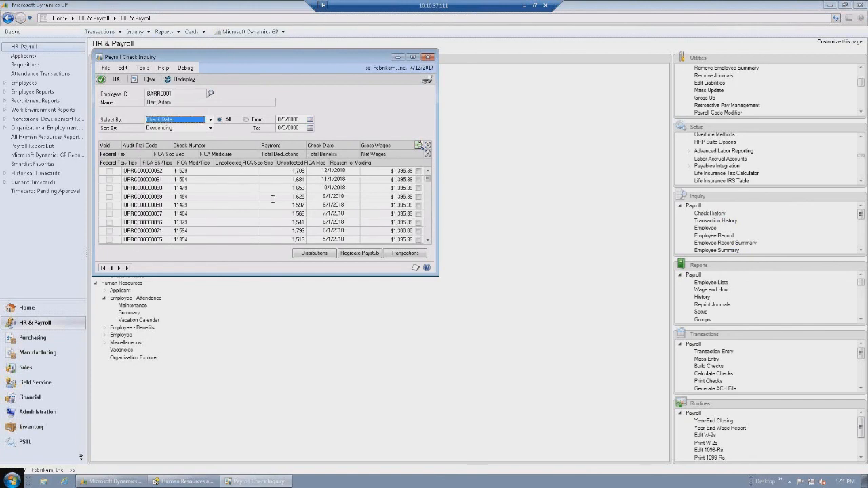
click(428, 229)
click(428, 230)
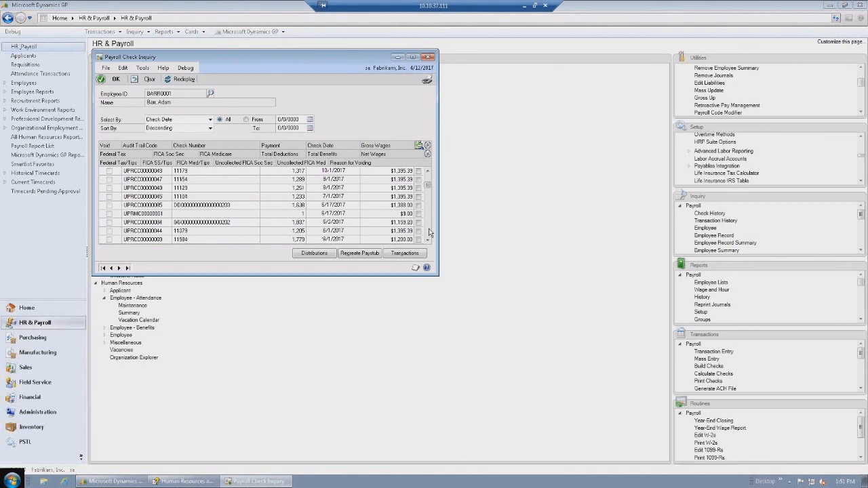
click(231, 206)
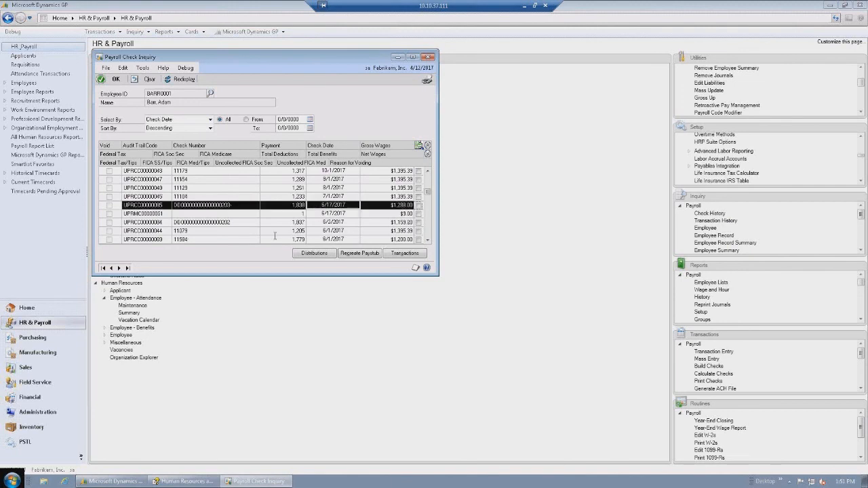
Mark the direct deposit check dated 6/17/2017 and recreate its pay stub as a standard report on screen.
click(371, 256)
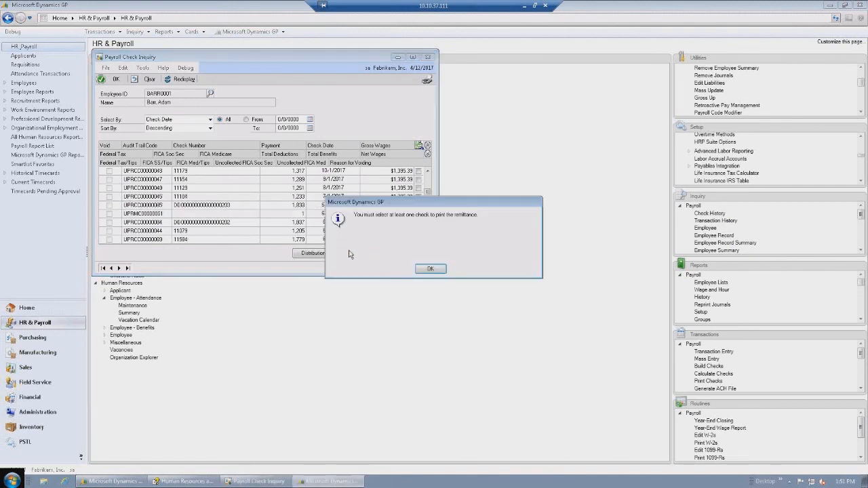
click(428, 269)
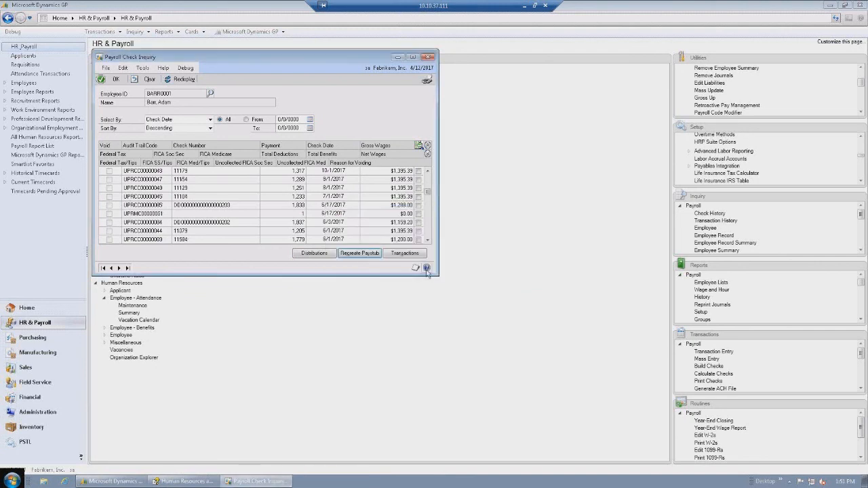
click(418, 205)
click(364, 254)
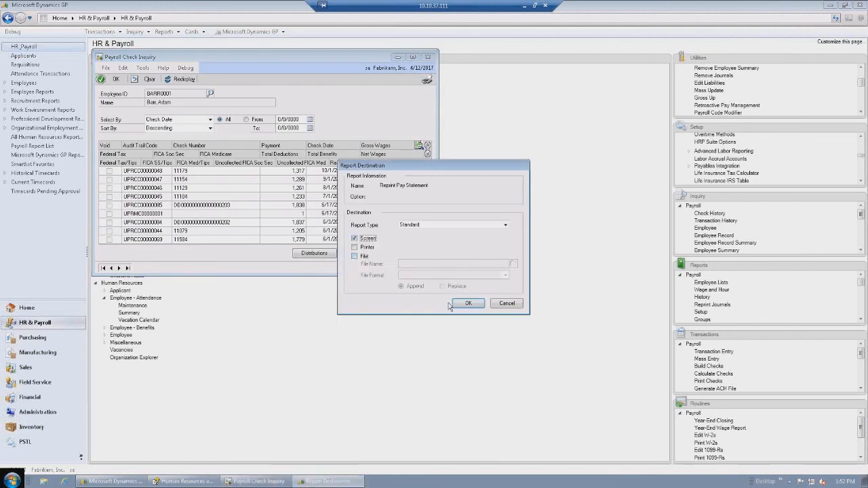
click(460, 307)
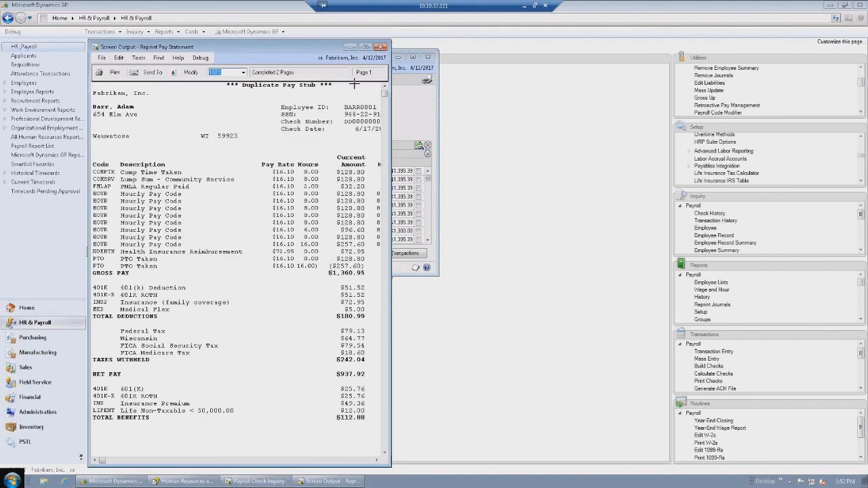
Review the duplicate pay stub through its Leave Time Information section, and close the report and Payroll Check Inquiry.
drag(386, 197, 655, 200)
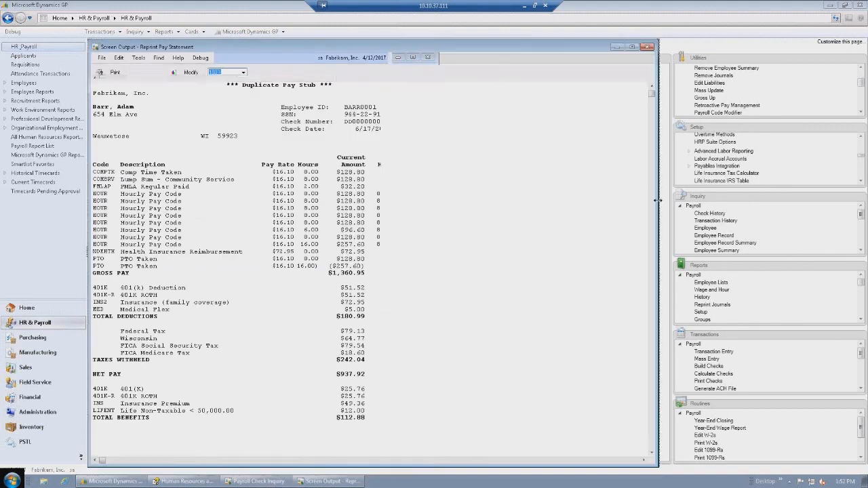
scroll(586, 295, down, 2)
scroll(587, 295, down, 10)
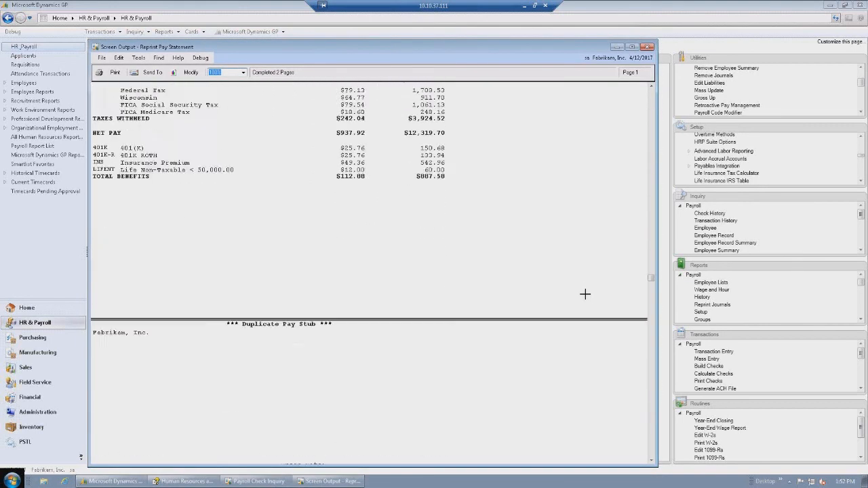
scroll(585, 293, down, 5)
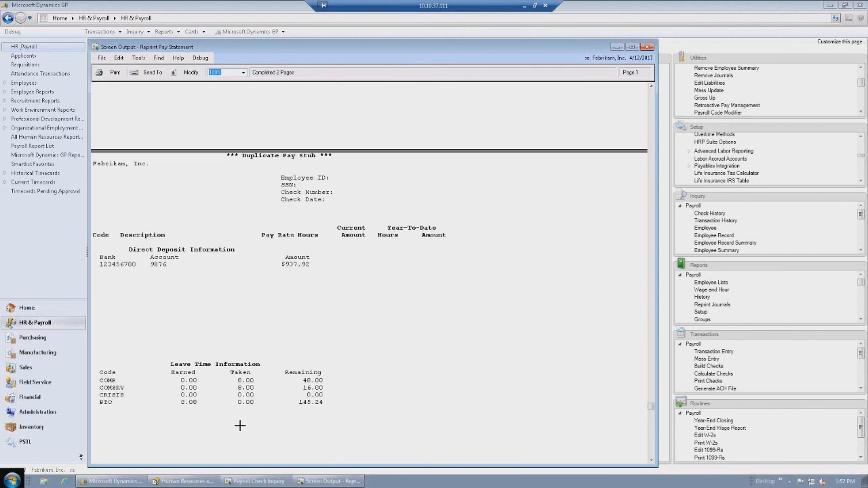
click(101, 369)
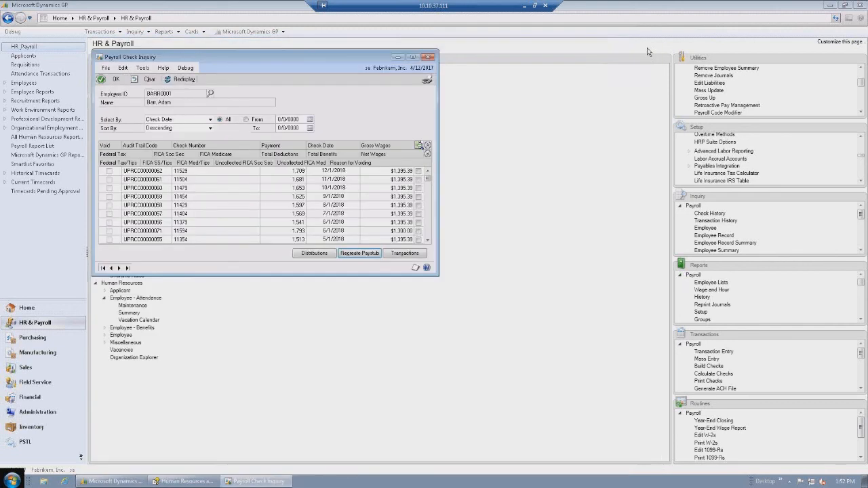
click(647, 47)
click(428, 57)
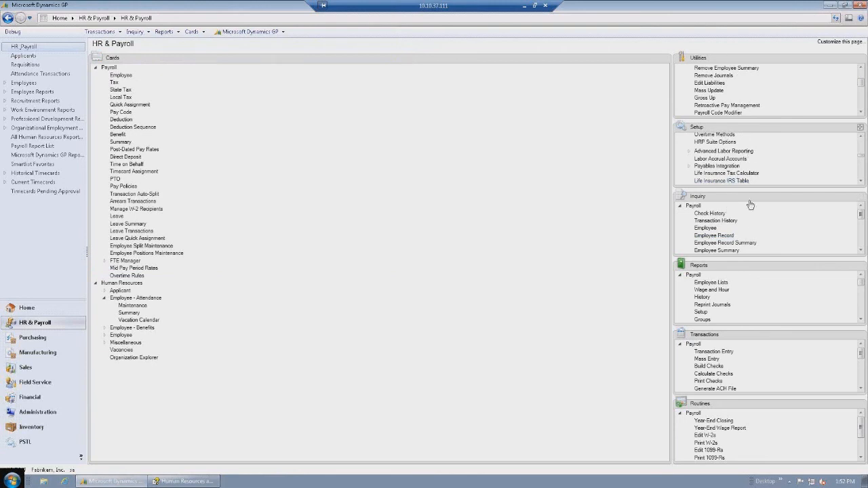
Open the Comprehensive Leave Manager Reports window, review its report selection and options, and close it.
drag(699, 267, 248, 124)
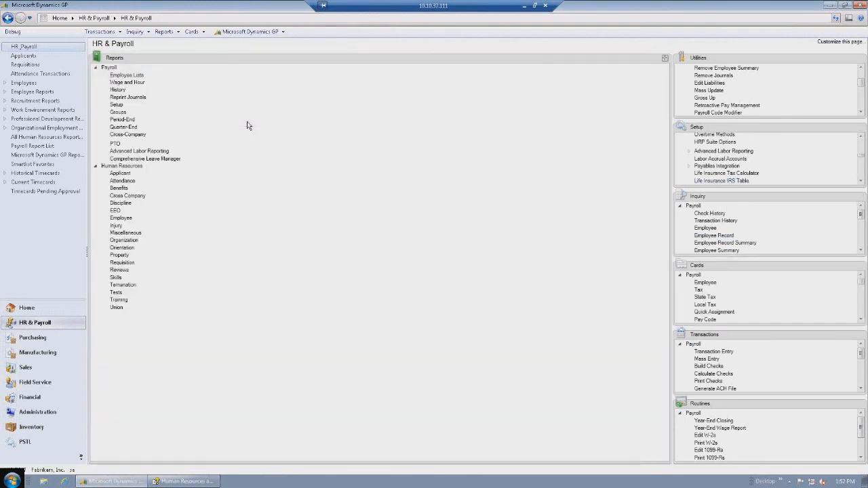
click(141, 162)
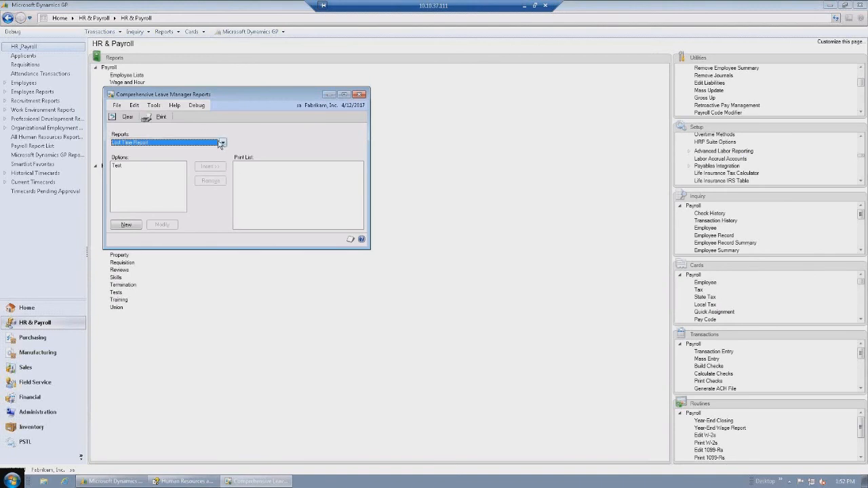
click(360, 94)
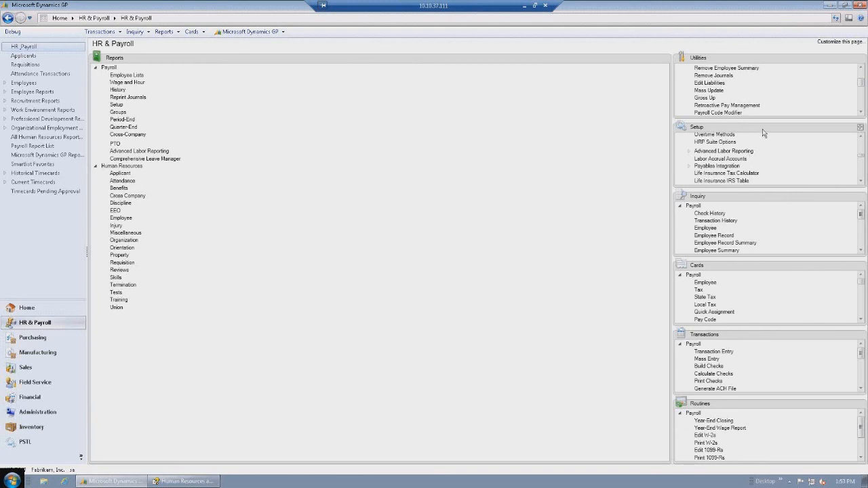
Open FMLA Payroll Setup, review the regular and military FMLA pay codes, and close the window.
drag(763, 132, 337, 115)
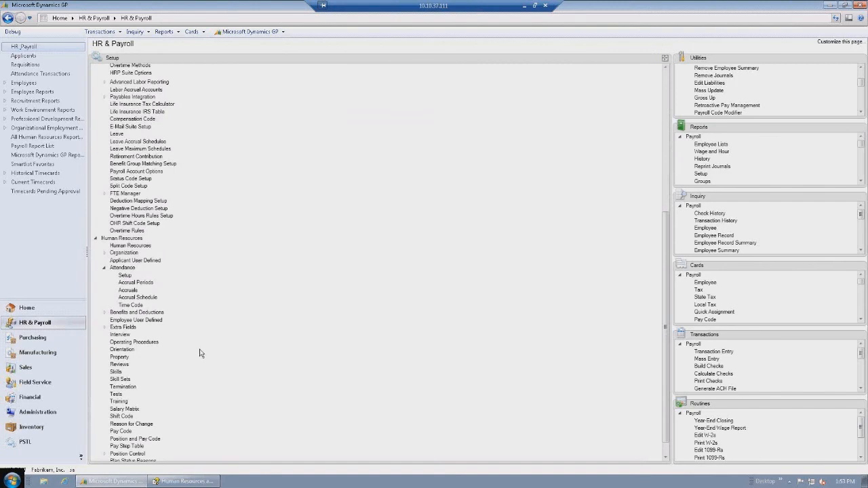
click(105, 313)
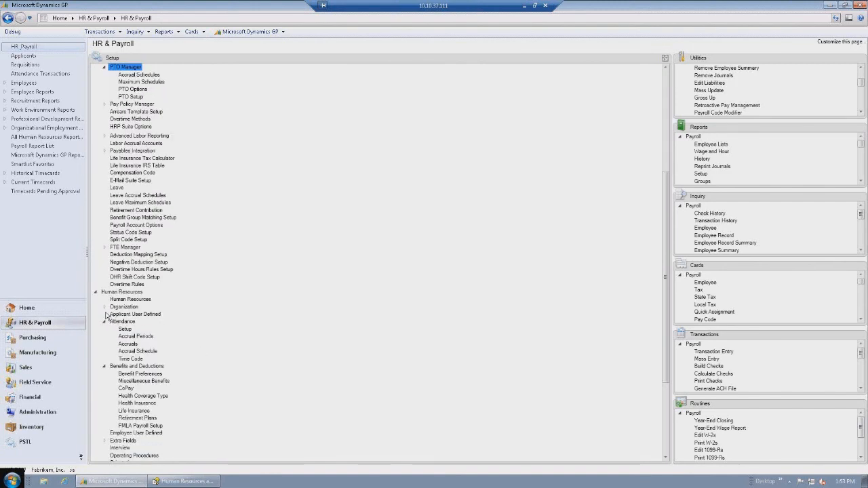
click(144, 425)
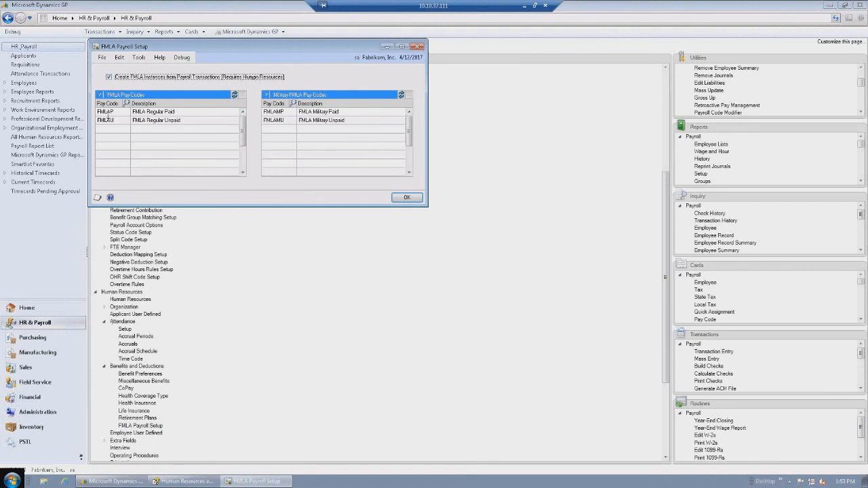
click(116, 112)
click(116, 119)
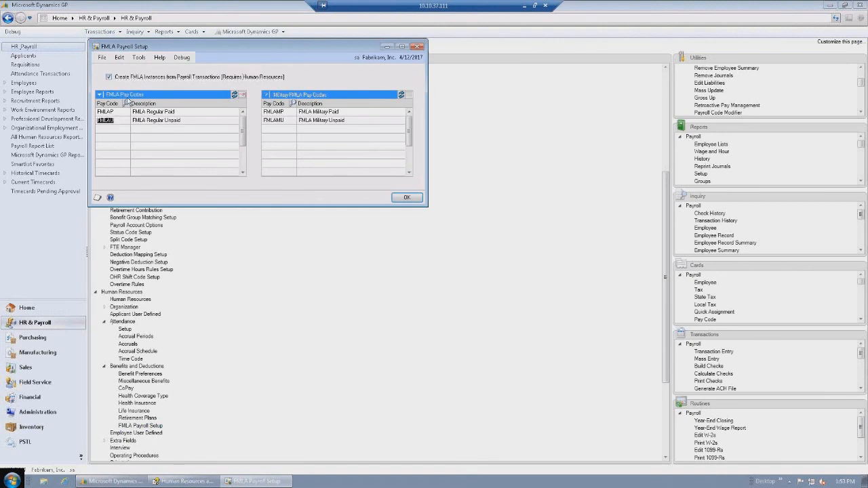
click(285, 126)
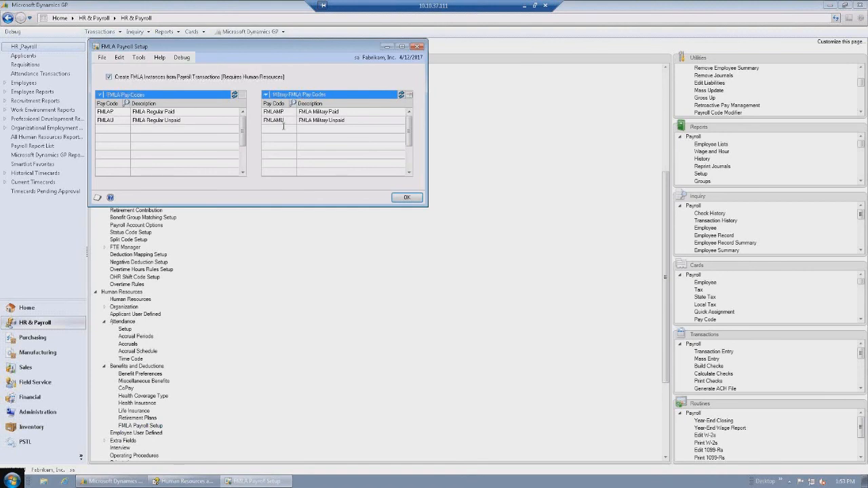
click(285, 121)
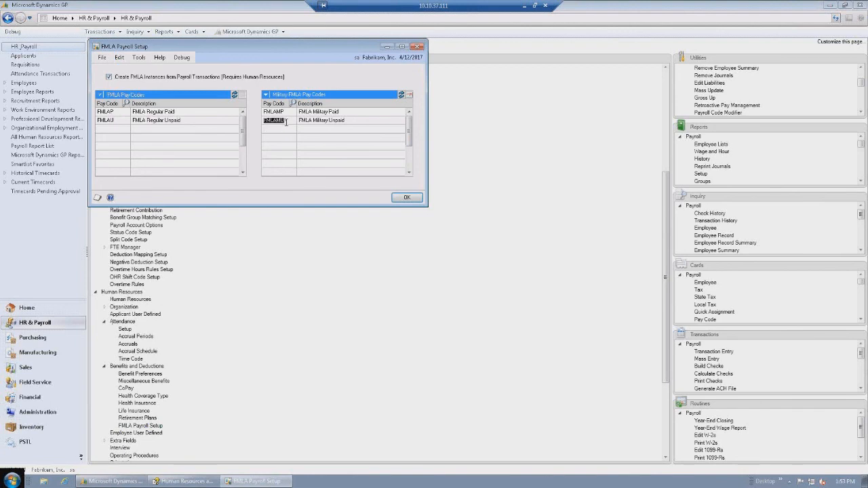
click(418, 47)
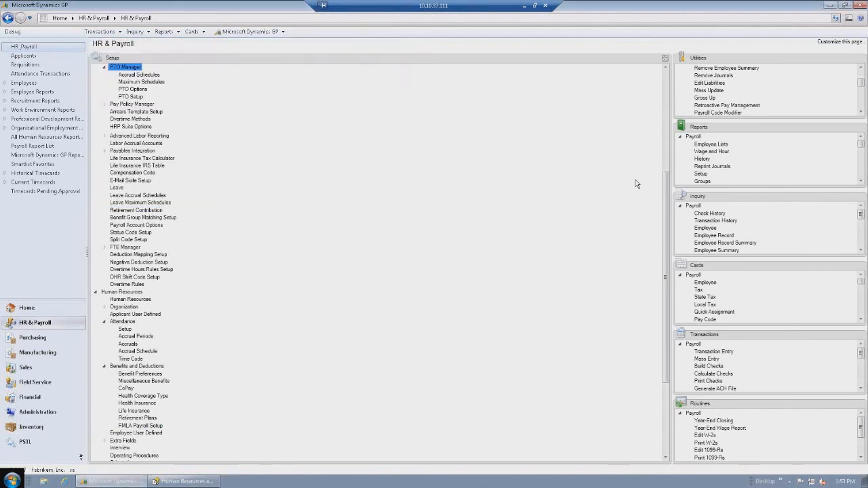
Load the employee's FMLA calendar, switch it to the Employee option to review its down day settings, and close it discarding changes.
drag(686, 267, 212, 194)
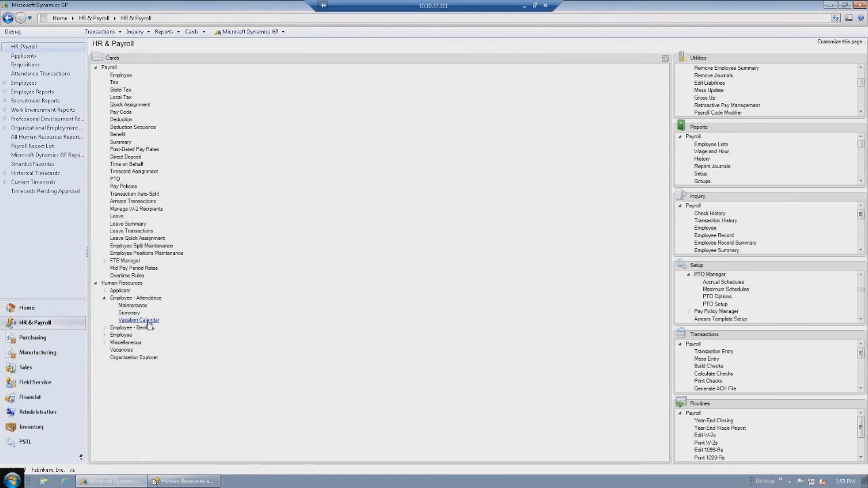
click(105, 328)
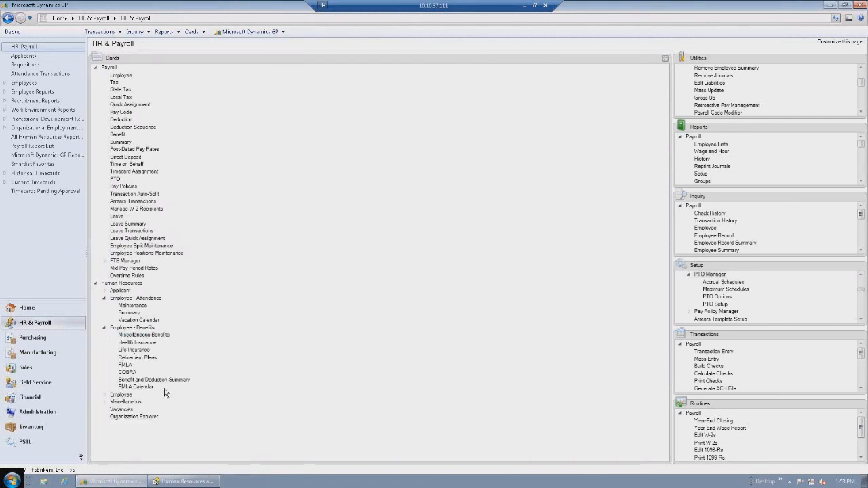
click(129, 388)
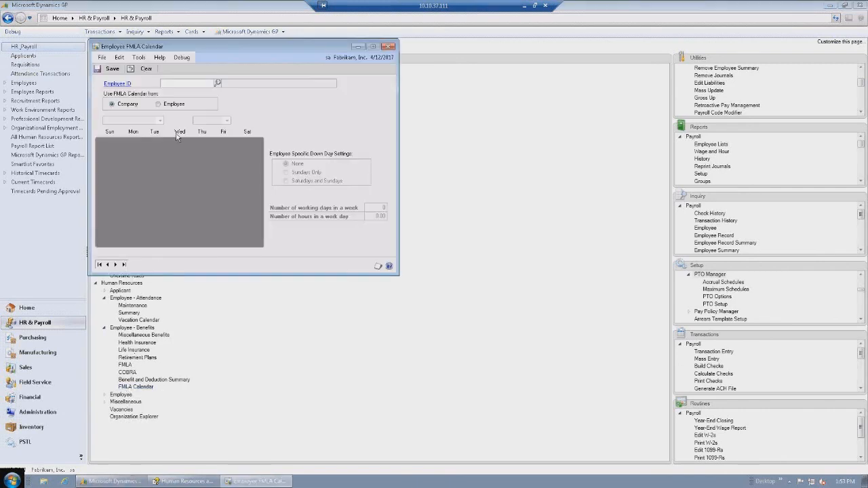
text(B)
click(186, 97)
key(Tab)
click(175, 107)
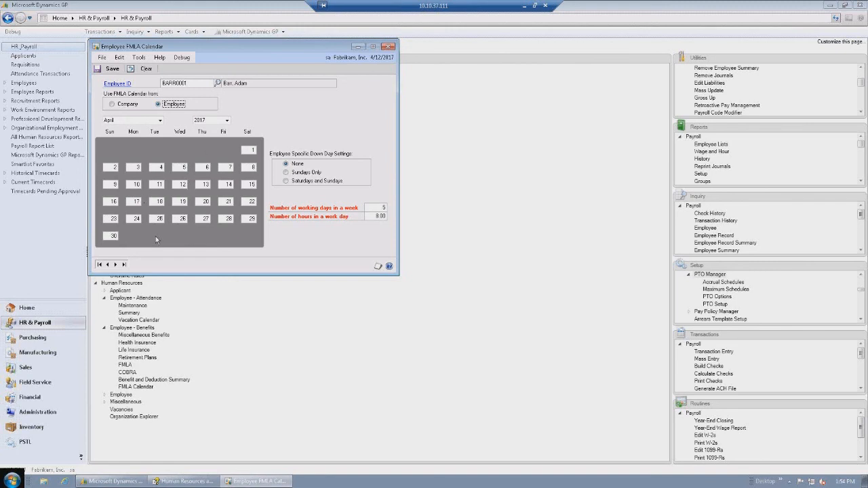
click(389, 48)
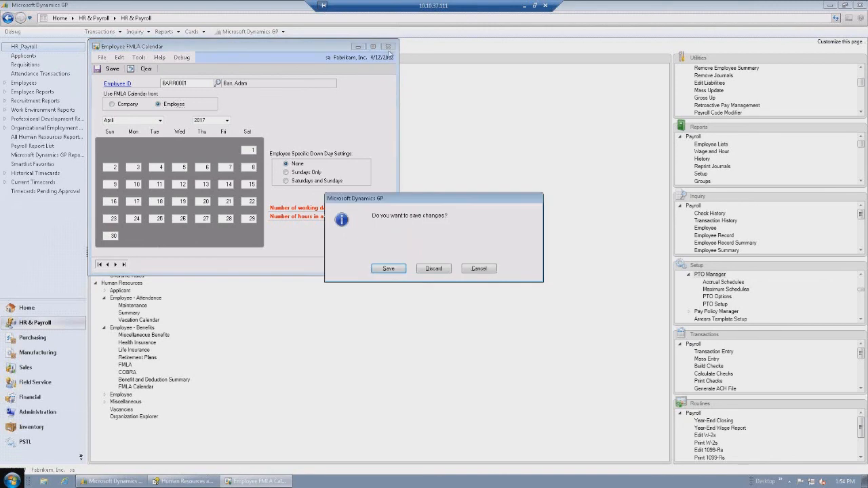
click(433, 268)
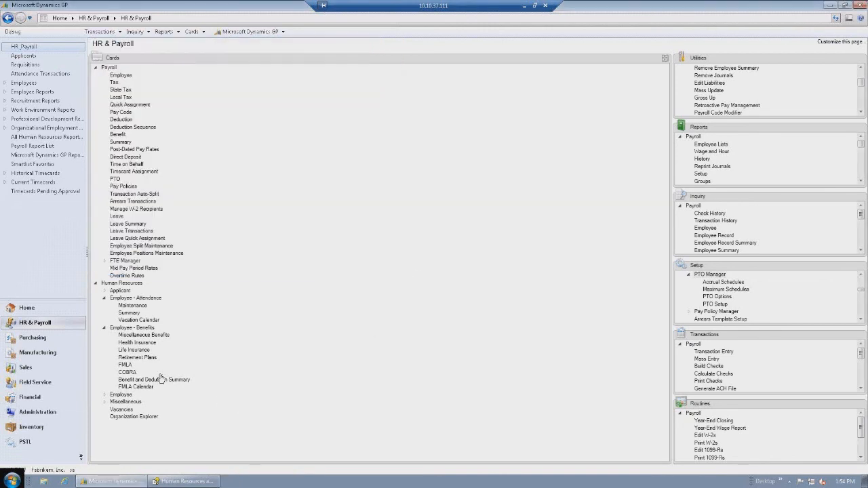
Load the employee's instance 3 in FMLA Initiation and examine its event description and hours worked during partial days.
click(126, 364)
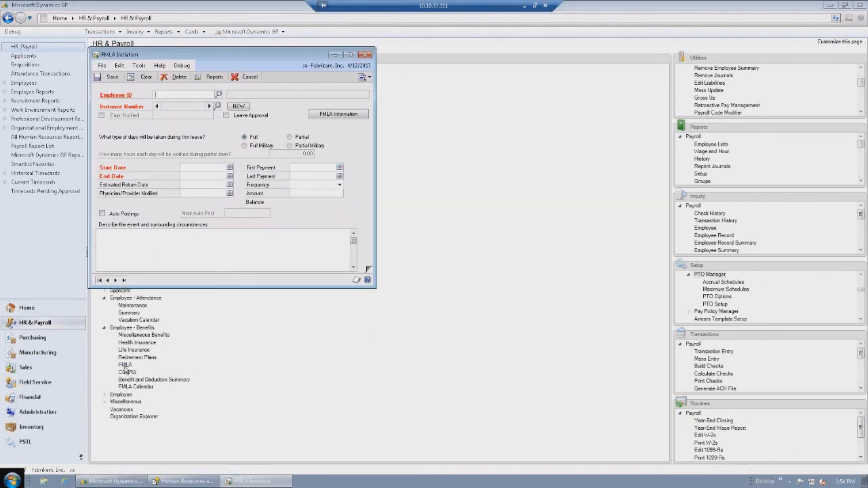
text(PI)
click(206, 102)
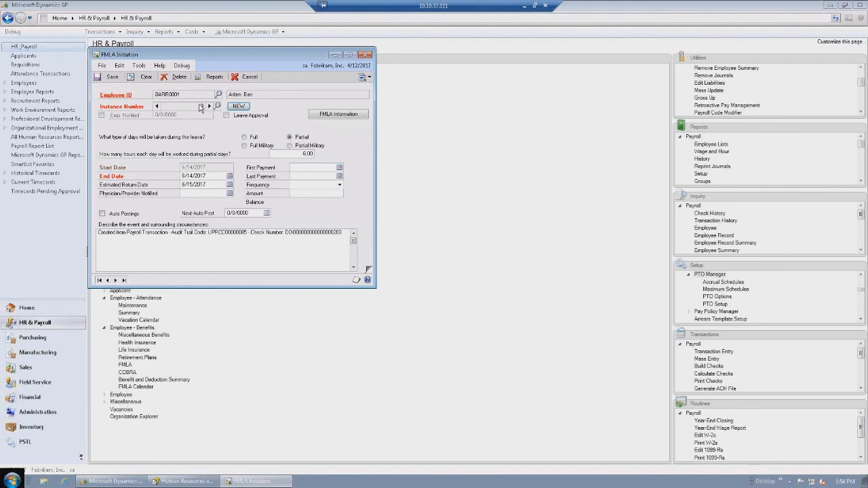
drag(98, 232, 347, 234)
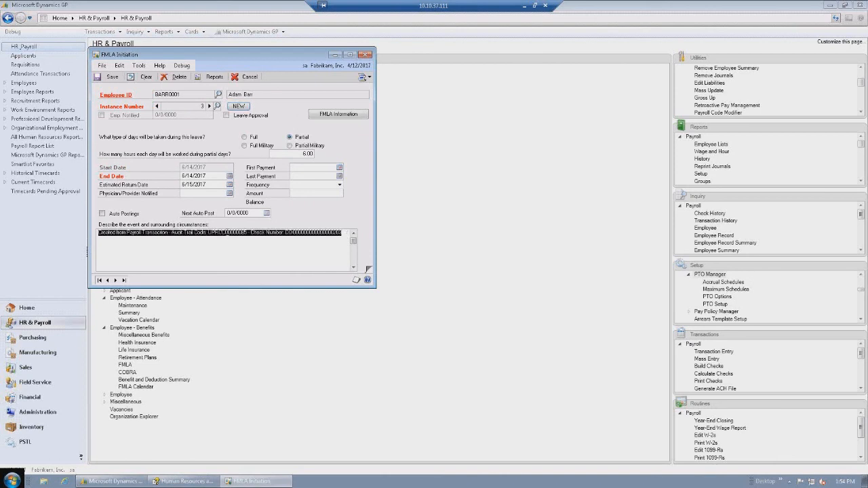
click(297, 155)
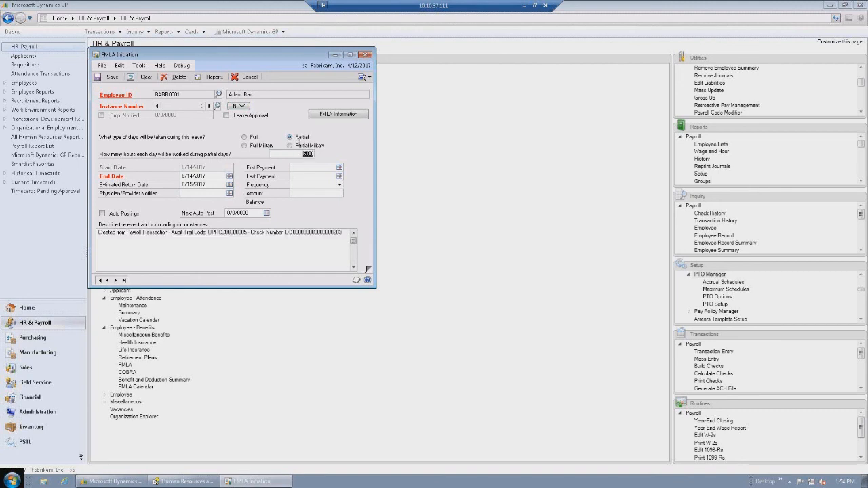
Examine the employee's FMLA hours available and instance total in FMLA Information, and close both FMLA windows.
click(333, 117)
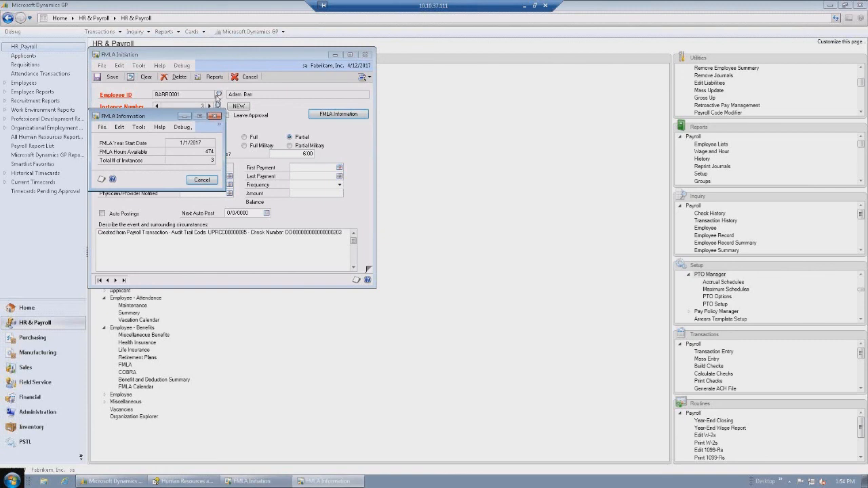
drag(164, 118, 173, 119)
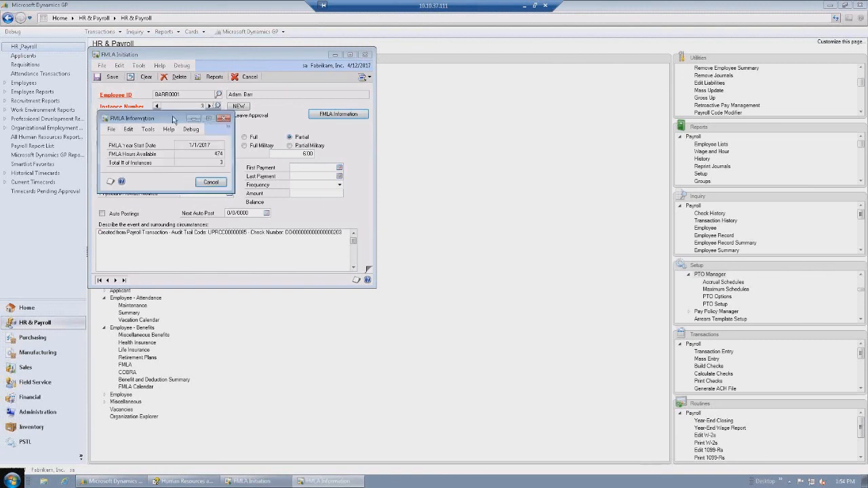
click(223, 119)
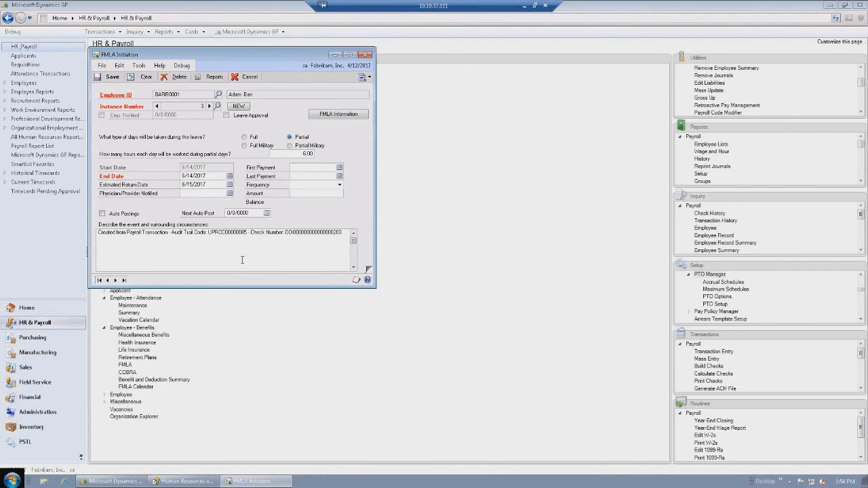
drag(272, 56, 297, 82)
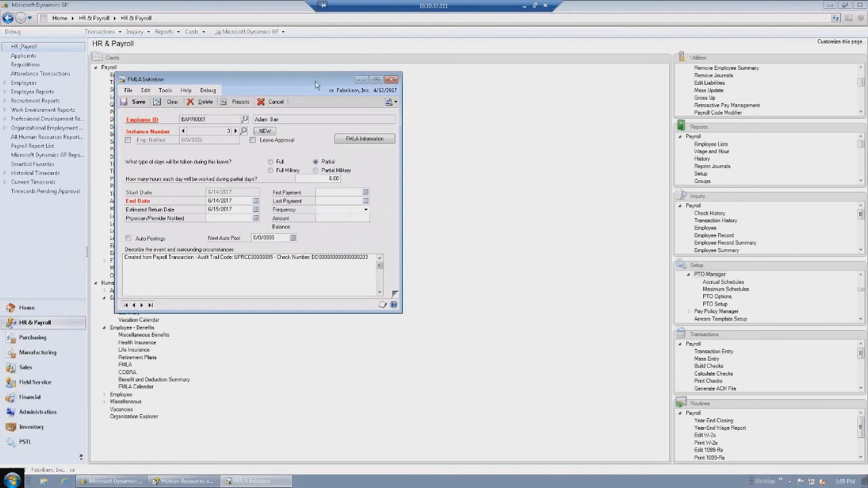
click(391, 80)
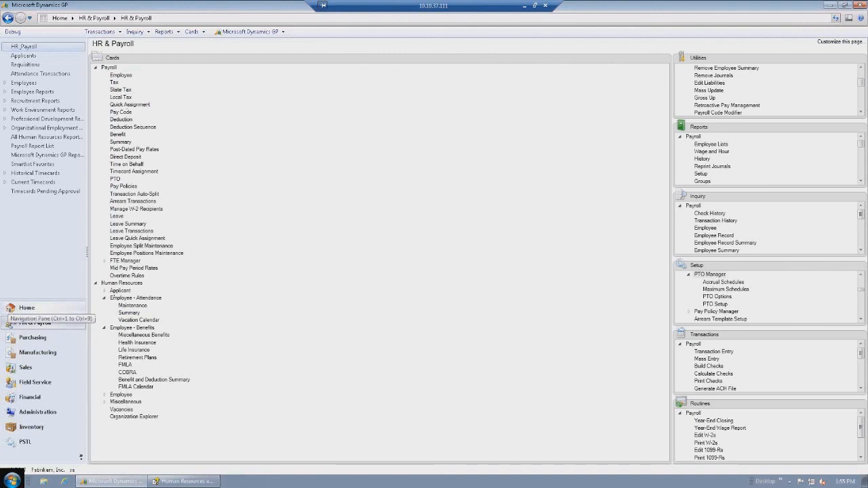
Switch to the PowerPoint slide show and bring its closing Thank you slide into view.
drag(88, 27, 326, 22)
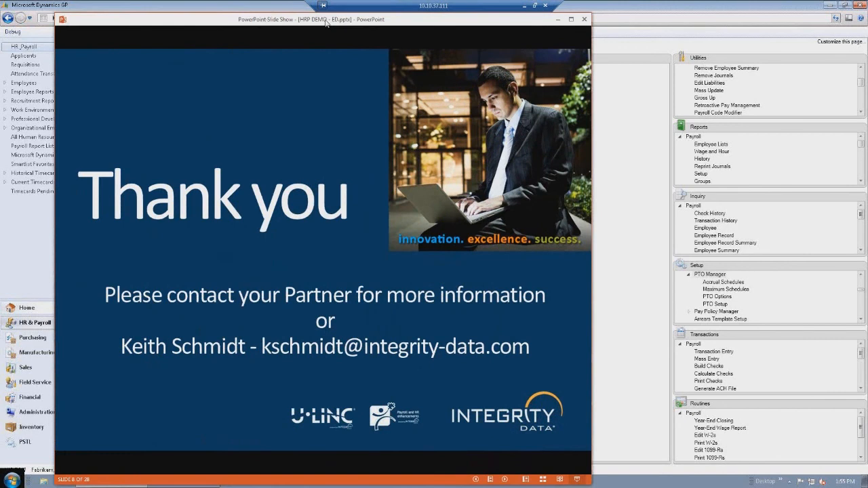